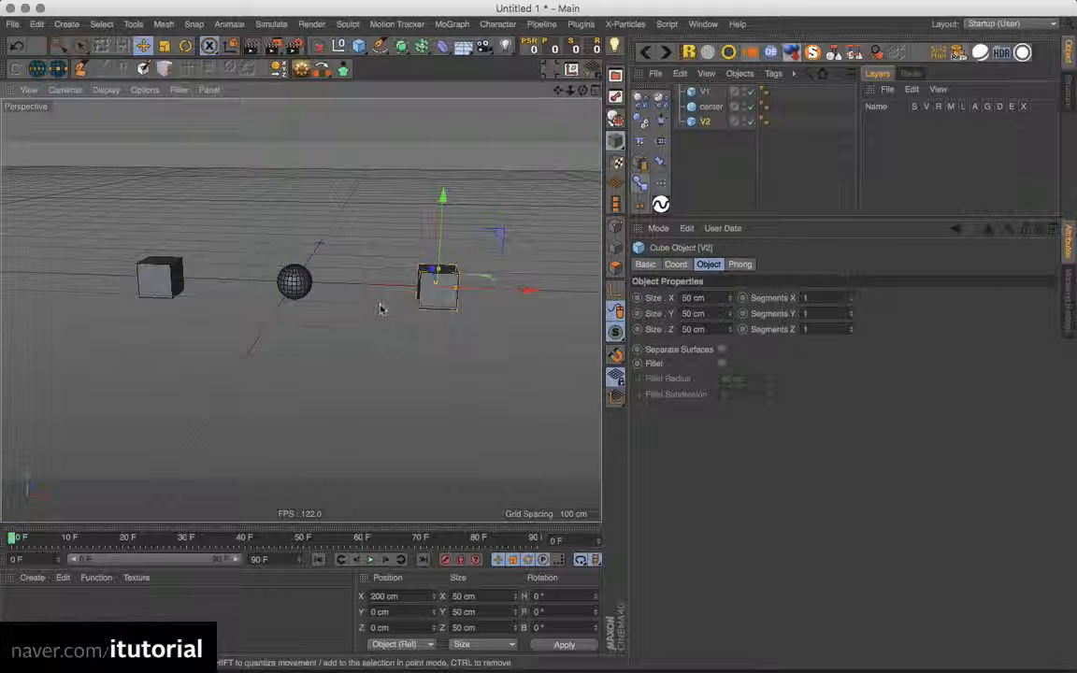
{"action": "mouse_move", "coordinate": [378, 313]}
{"action": "left_mouse_down"}
{"action": "mouse_move", "coordinate": [323, 293]}
{"action": "mouse_move", "coordinate": [384, 348]}
{"action": "mouse_move", "coordinate": [370, 339]}
{"action": "mouse_move", "coordinate": [421, 318]}
{"action": "mouse_move", "coordinate": [395, 303]}
{"action": "left_mouse_up"}
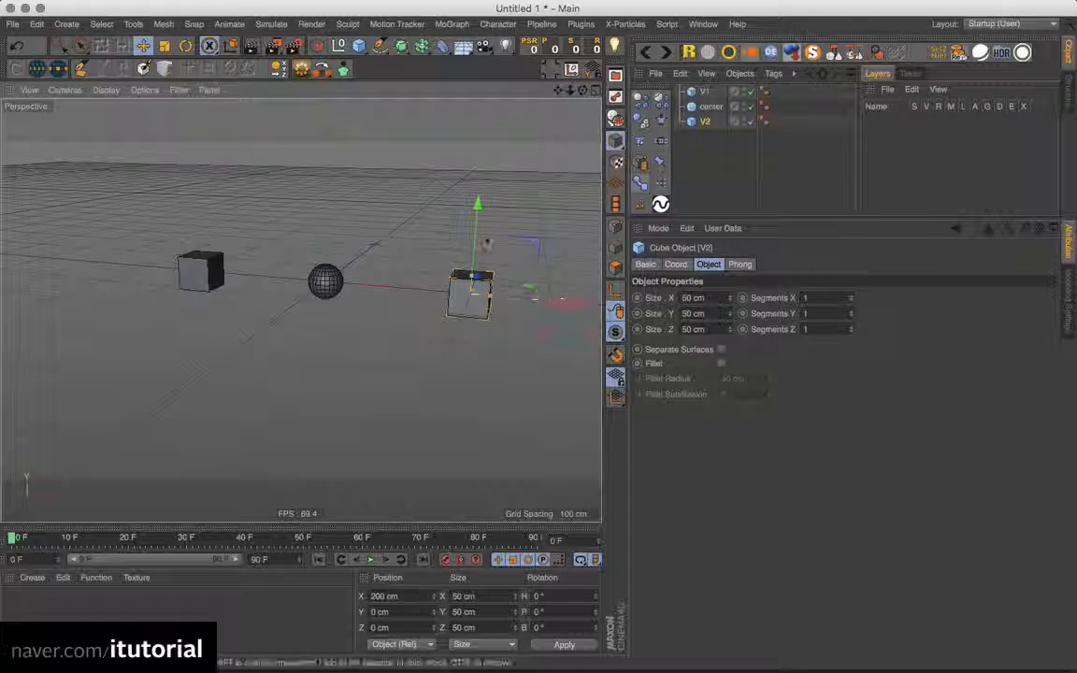
{"action": "mouse_move", "coordinate": [476, 229]}
{"action": "left_mouse_down"}
{"action": "mouse_move", "coordinate": [472, 213]}
{"action": "mouse_move", "coordinate": [482, 243]}
{"action": "left_mouse_up"}
{"action": "key", "text": "super+z"}
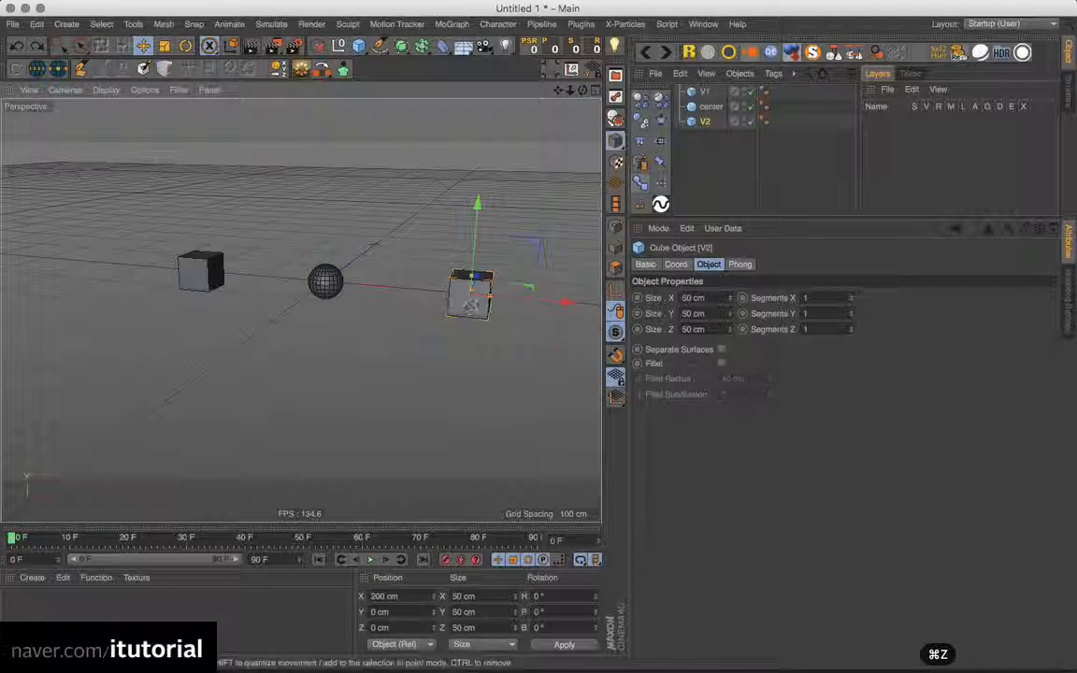
Switch to After Effects and add a grey and a blue solid to Comp 1, placed on opposite sides of the centre
{"action": "key", "text": "super+Tab"}
{"action": "key", "text": "super+Tab"}
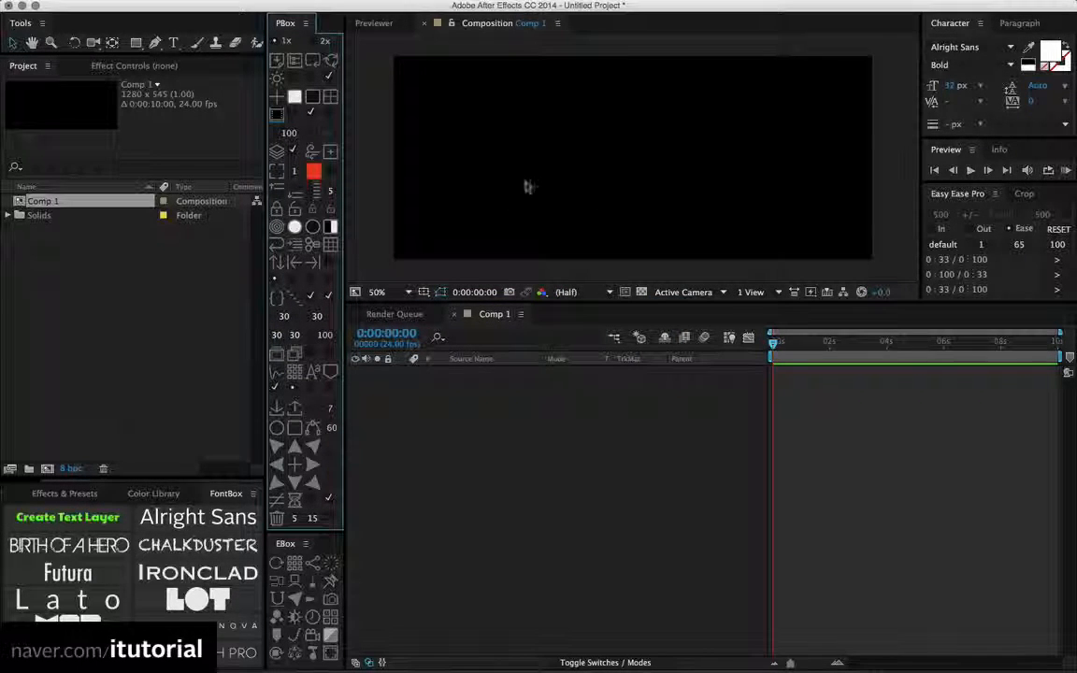
{"action": "left_click", "coordinate": [294, 96]}
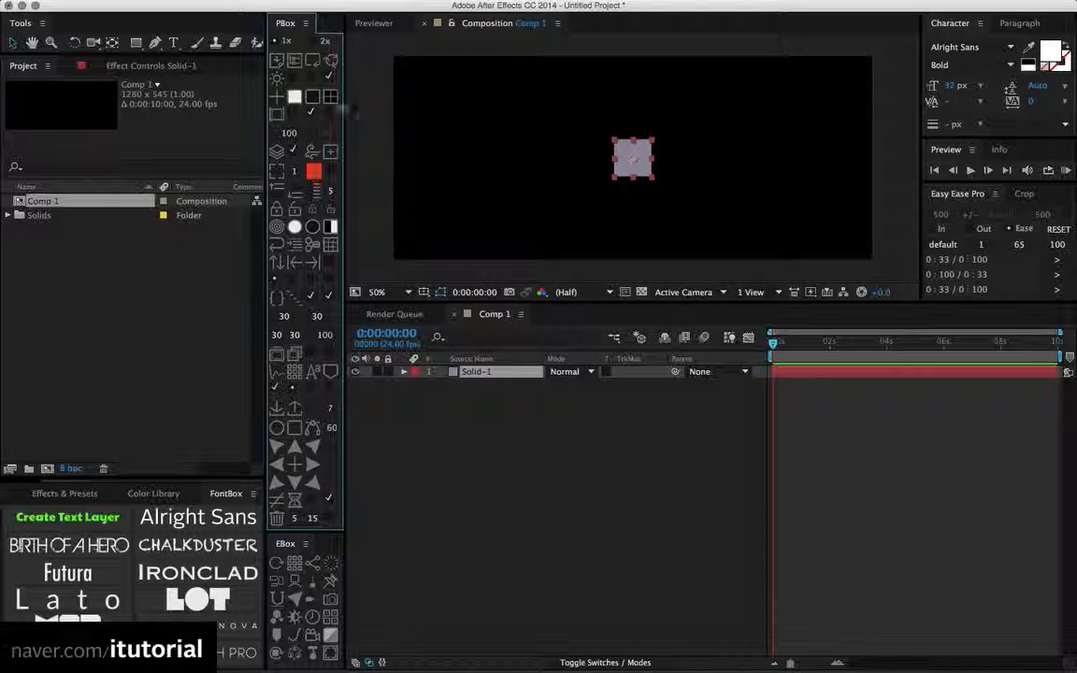
{"action": "left_click", "coordinate": [312, 96]}
{"action": "left_click_drag", "start_coordinate": [632, 172], "coordinate": [730, 172]}
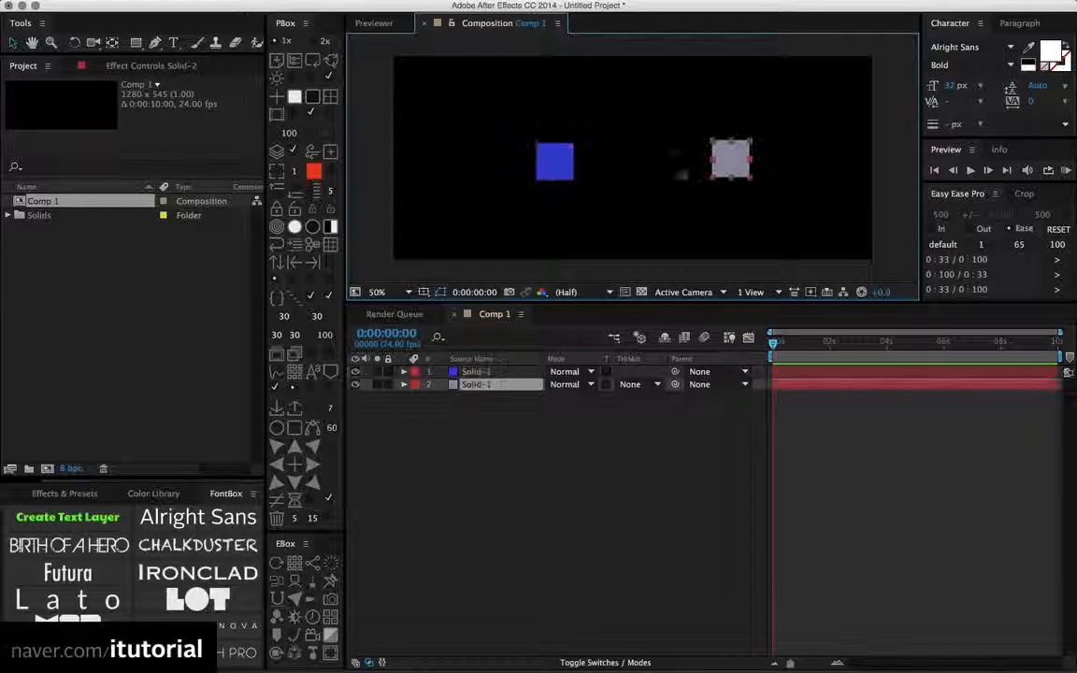
{"action": "left_click_drag", "start_coordinate": [555, 164], "coordinate": [525, 169]}
{"action": "left_click", "coordinate": [727, 161]}
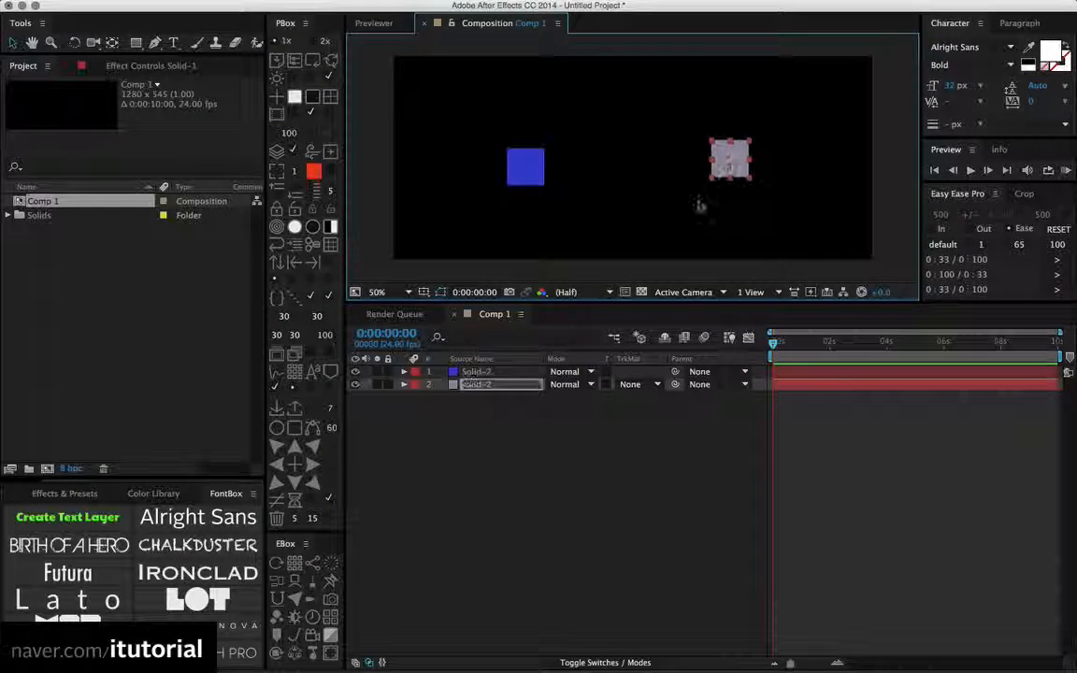
Add a red solid at the centre of Comp 1 and spread the grey and blue solids farther apart
{"action": "left_click", "coordinate": [301, 93]}
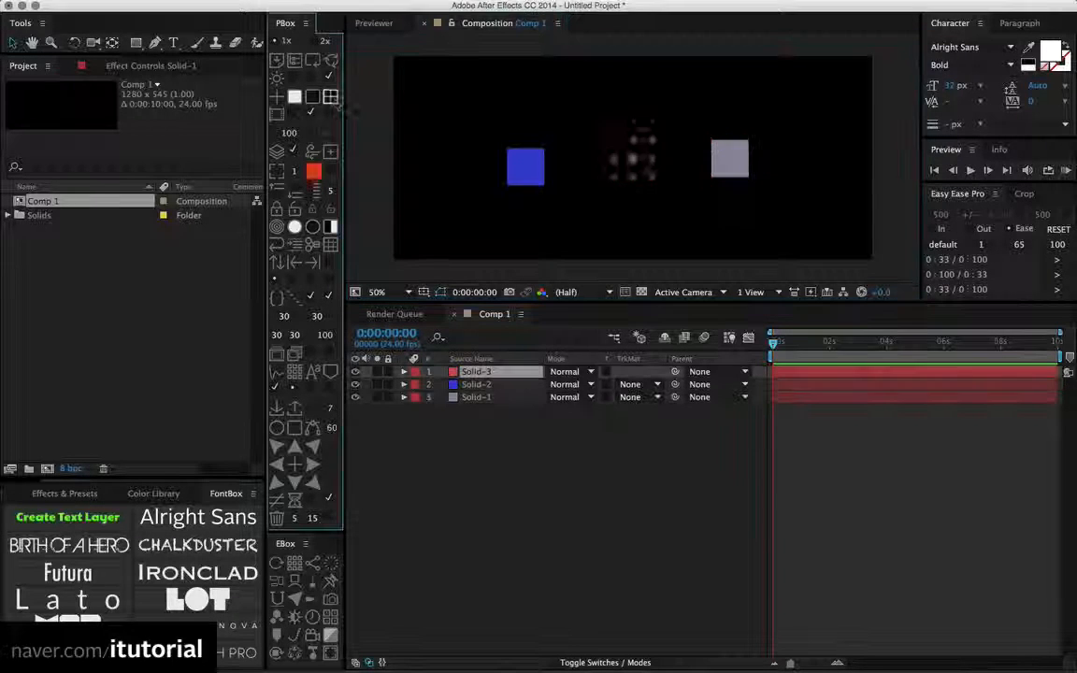
{"action": "left_click_drag", "start_coordinate": [721, 171], "coordinate": [779, 157]}
{"action": "left_click_drag", "start_coordinate": [523, 170], "coordinate": [496, 175]}
Scale the red solid down to 52%
{"action": "left_click", "coordinate": [630, 157]}
{"action": "key", "text": "s"}
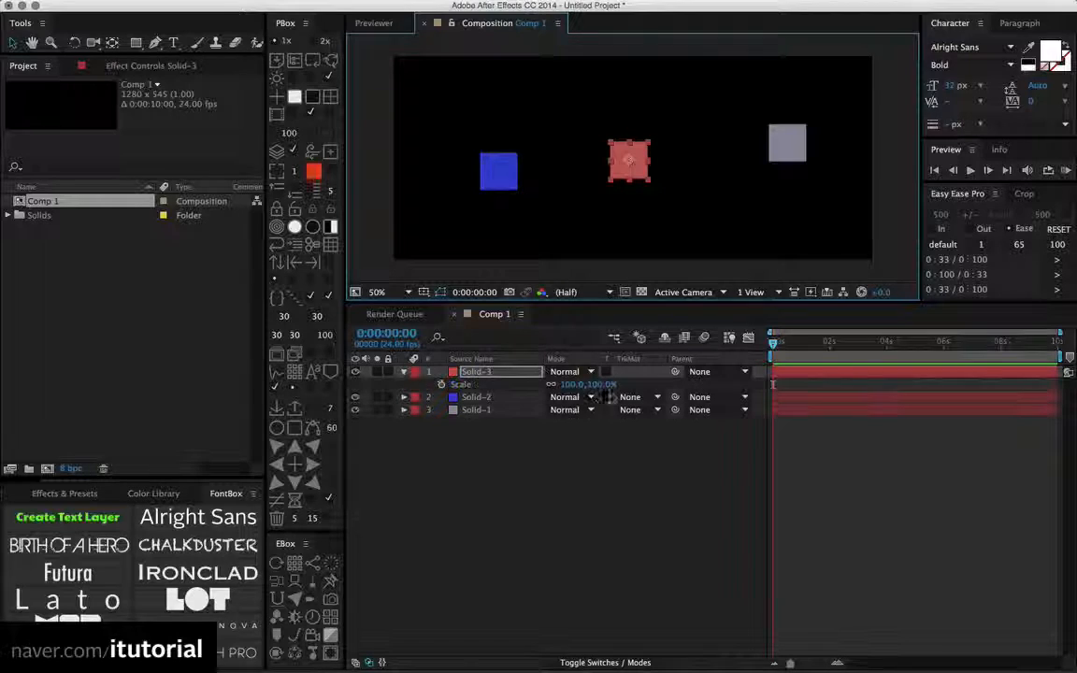
{"action": "left_click_drag", "start_coordinate": [577, 385], "coordinate": [557, 384]}
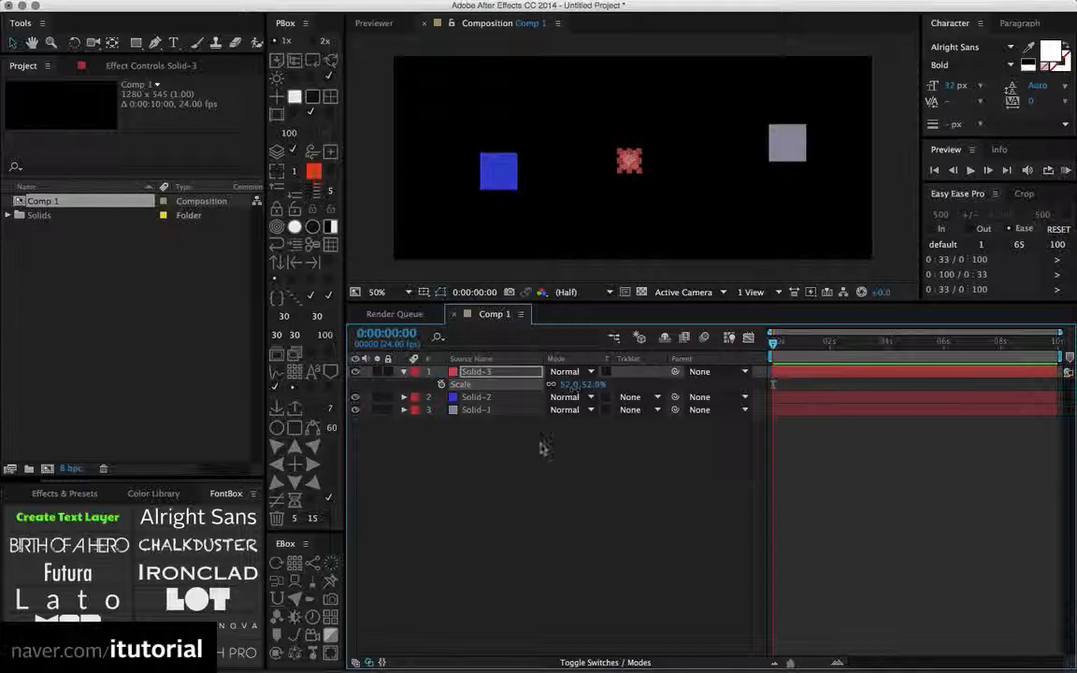
{"action": "left_click", "coordinate": [544, 449]}
Move the red solid's layer to the bottom of the layer stack
{"action": "left_click", "coordinate": [404, 371]}
{"action": "left_click_drag", "start_coordinate": [476, 372], "coordinate": [484, 418]}
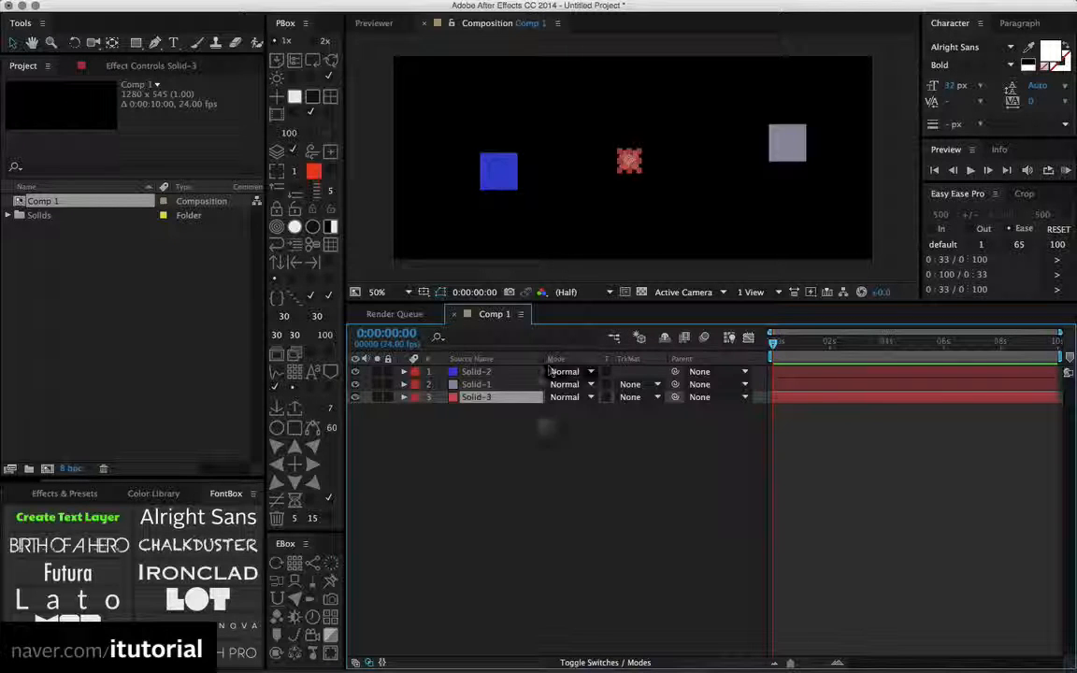
{"action": "left_click", "coordinate": [526, 442]}
{"action": "left_click", "coordinate": [478, 397]}
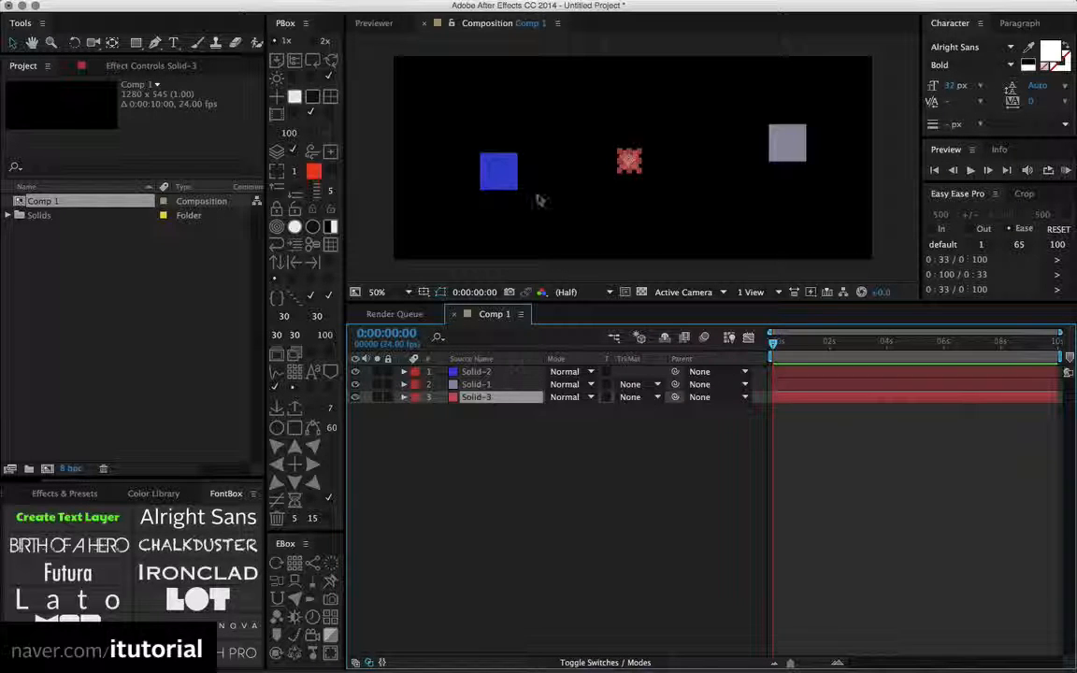
Reposition the solids with blue lower left, grey upper right and the small red one between them, leaving the red layer selected
{"action": "left_click_drag", "start_coordinate": [629, 160], "coordinate": [611, 145]}
{"action": "left_click_drag", "start_coordinate": [508, 172], "coordinate": [490, 185]}
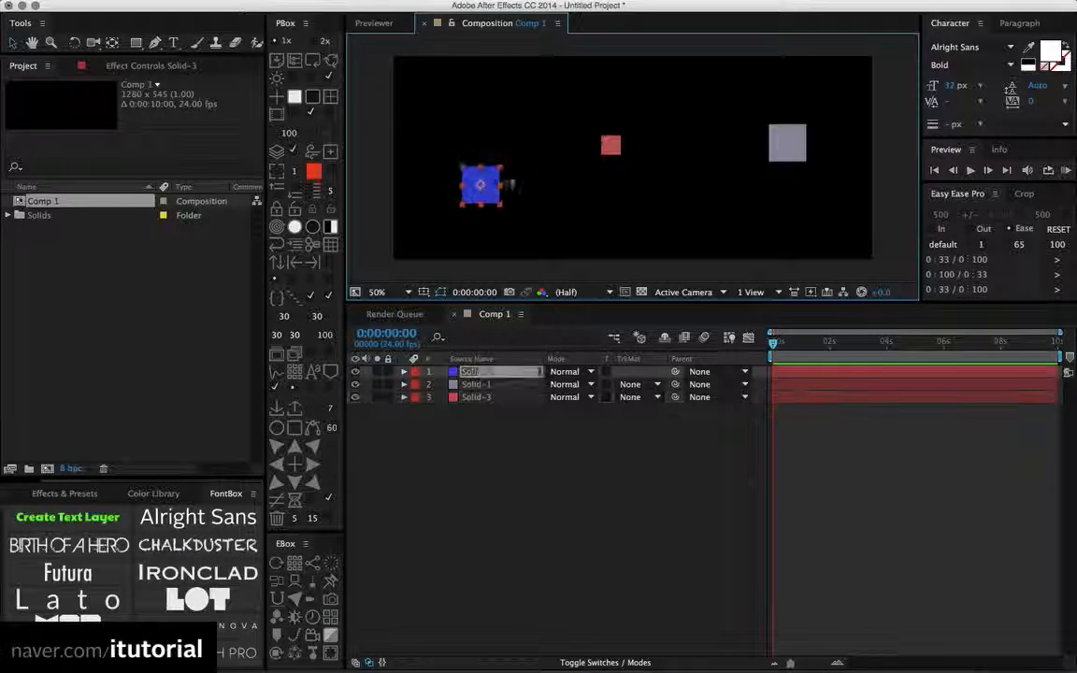
{"action": "left_click_drag", "start_coordinate": [776, 148], "coordinate": [706, 131]}
{"action": "left_click", "coordinate": [611, 144]}
{"action": "left_click_drag", "start_coordinate": [610, 145], "coordinate": [581, 138]}
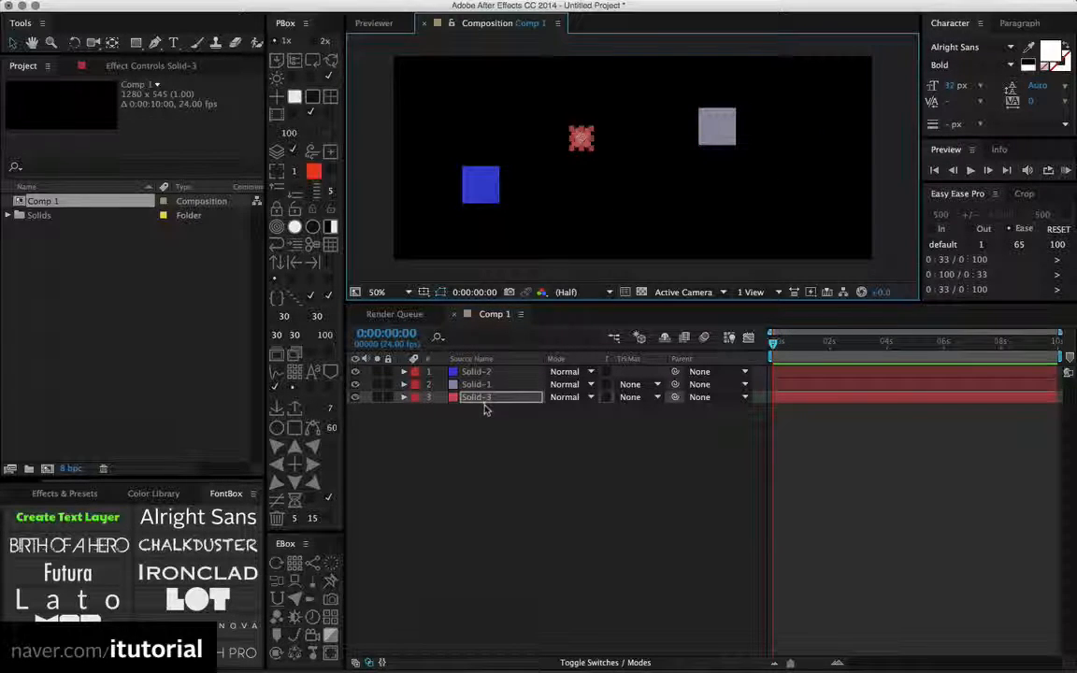
{"action": "left_click", "coordinate": [490, 420]}
{"action": "left_click", "coordinate": [492, 399]}
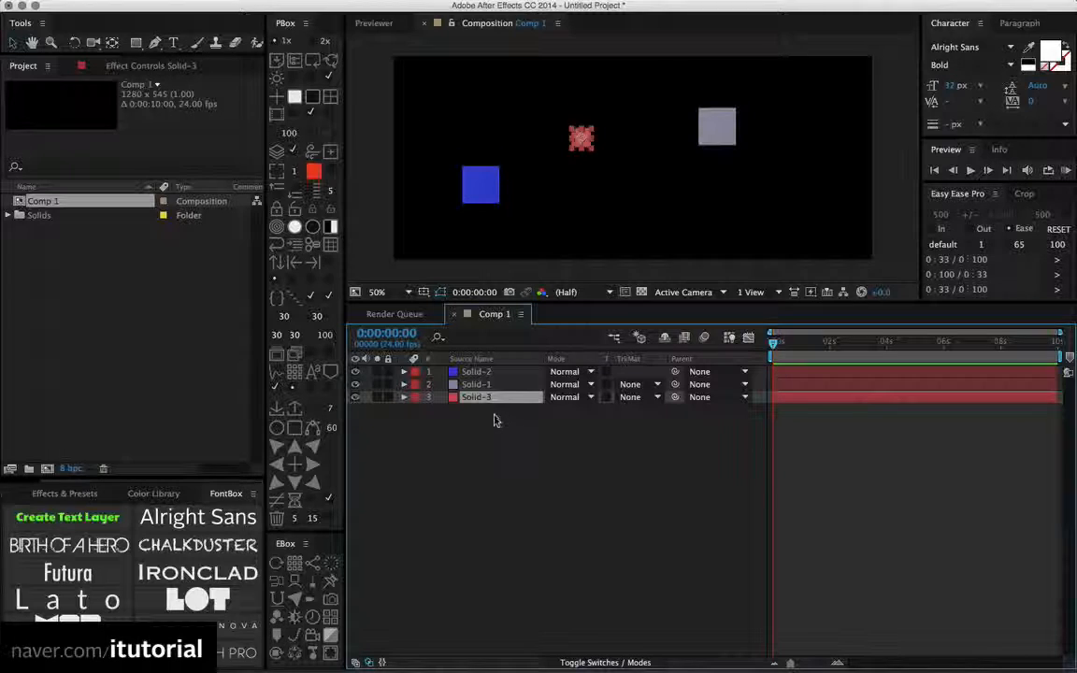
Switch to the text document and examine its "Vector" heading
{"action": "key", "text": "super+Tab"}
{"action": "key", "text": "super+Tab"}
{"action": "key", "text": "super+Tab"}
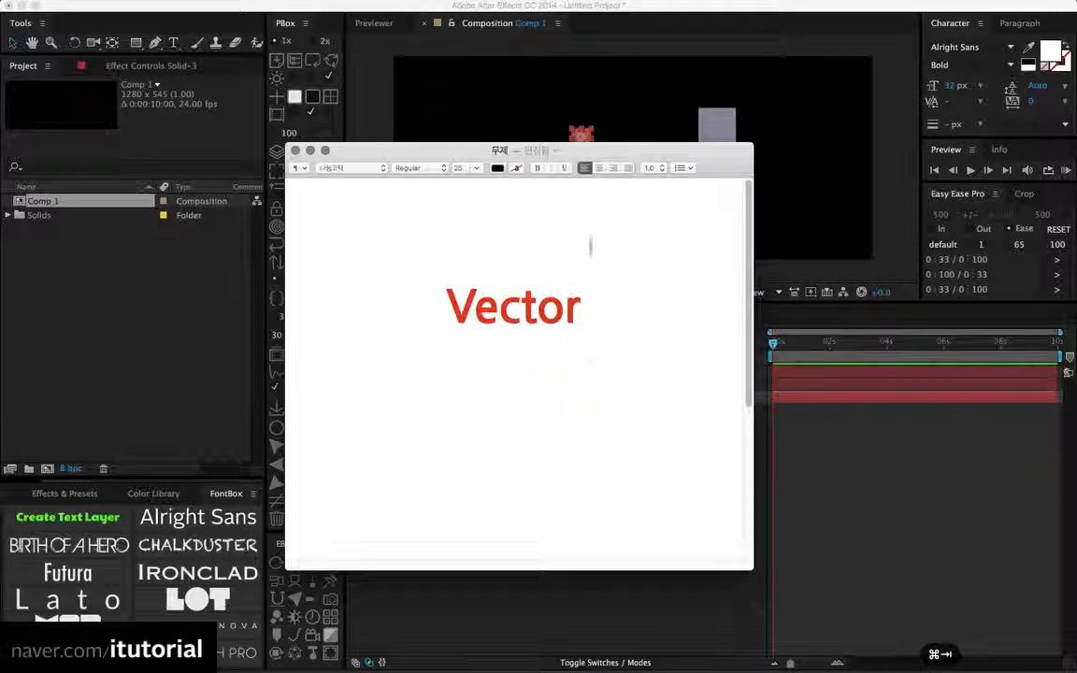
{"action": "left_click_drag", "start_coordinate": [478, 150], "coordinate": [490, 130]}
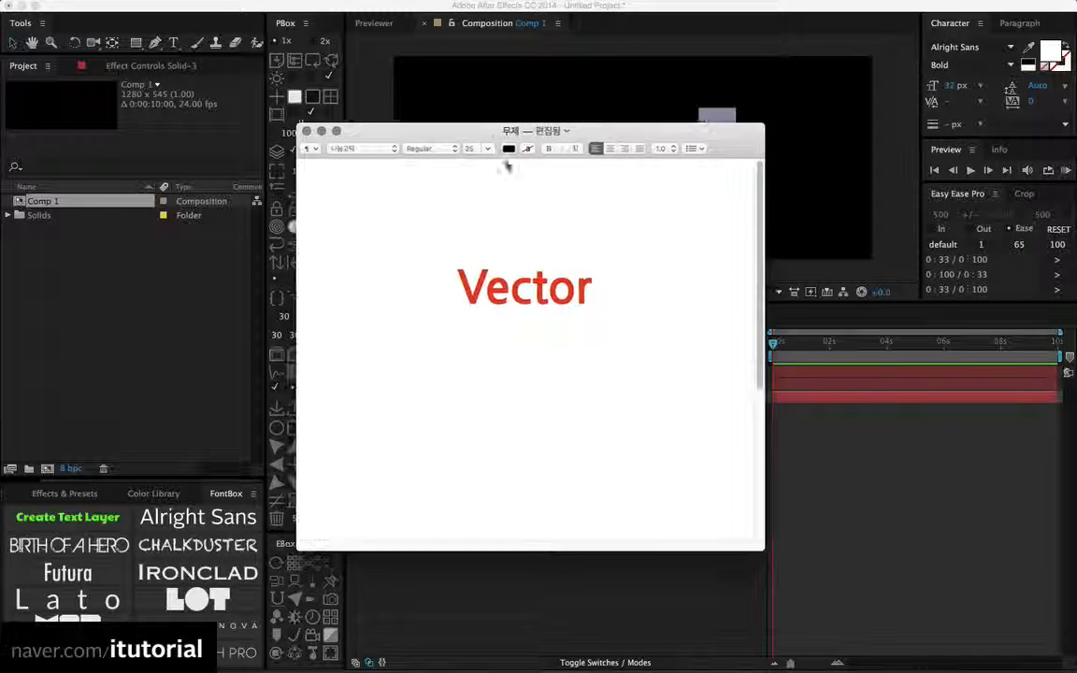
{"action": "left_click_drag", "start_coordinate": [459, 292], "coordinate": [601, 338]}
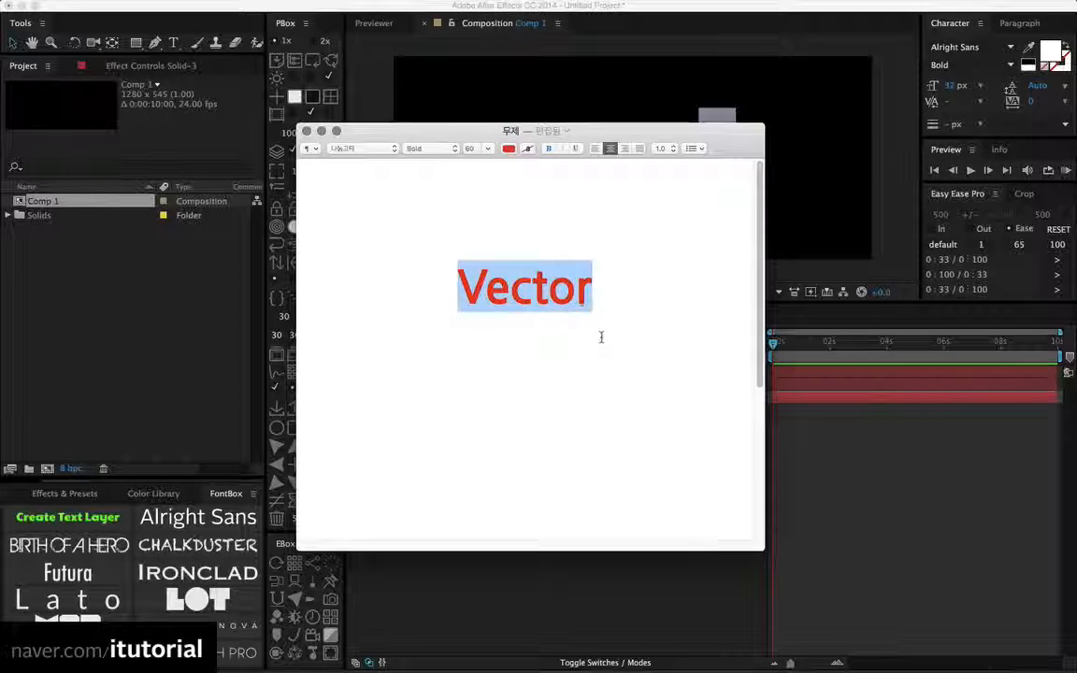
{"action": "left_click", "coordinate": [616, 296]}
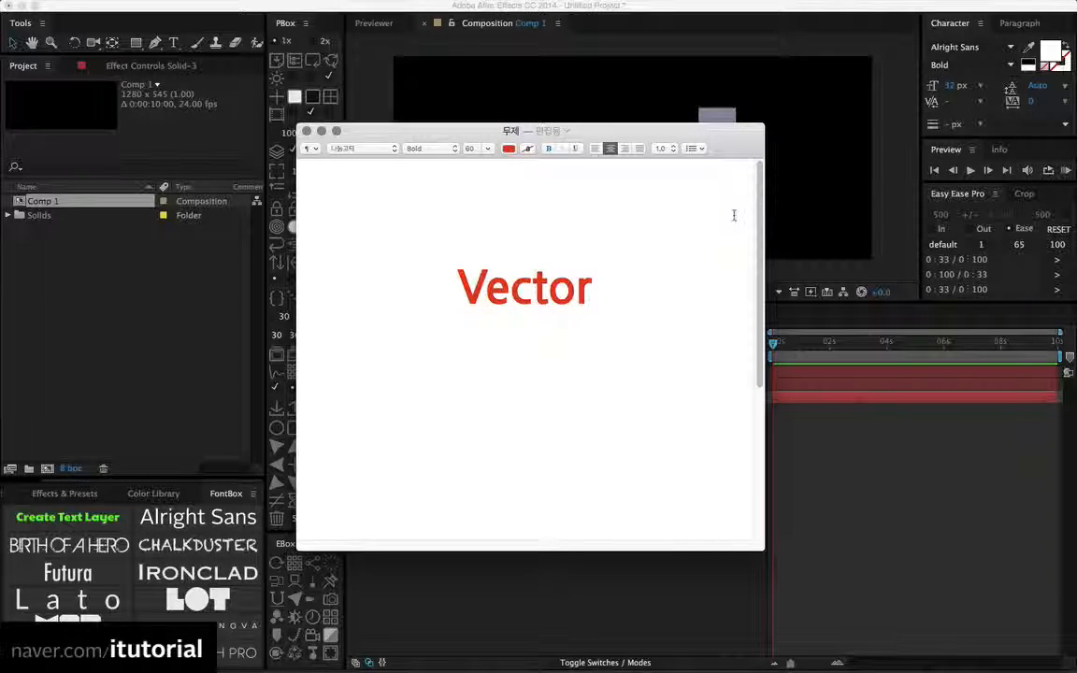
{"action": "left_click_drag", "start_coordinate": [543, 131], "coordinate": [460, 156]}
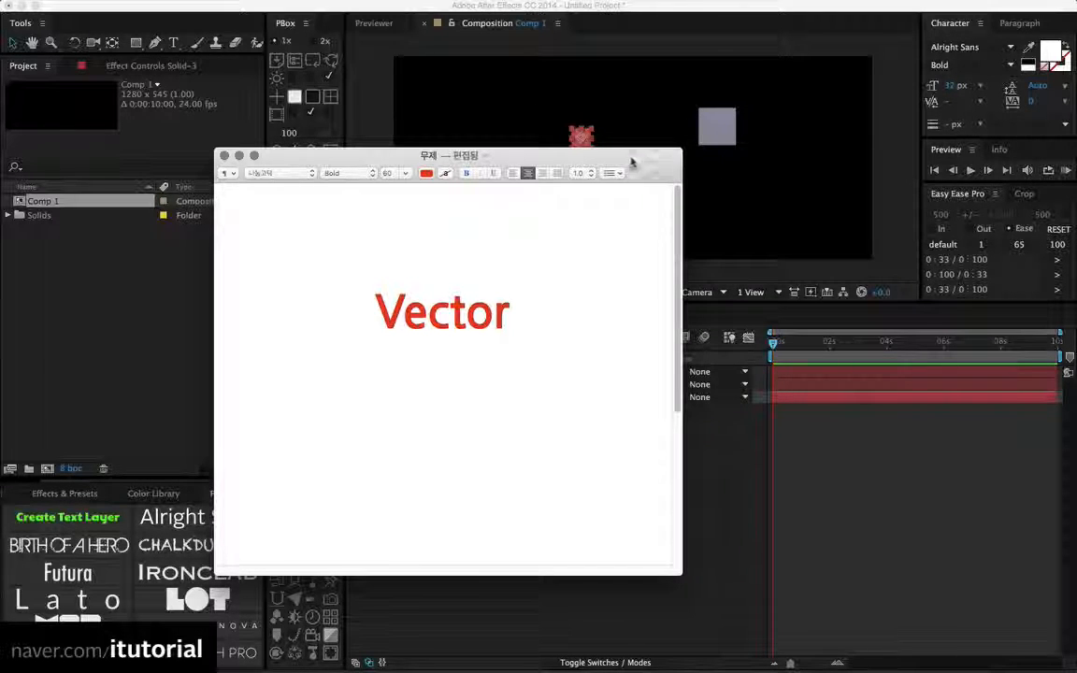
{"action": "left_click_drag", "start_coordinate": [631, 163], "coordinate": [662, 140]}
{"action": "double_click", "coordinate": [542, 290]}
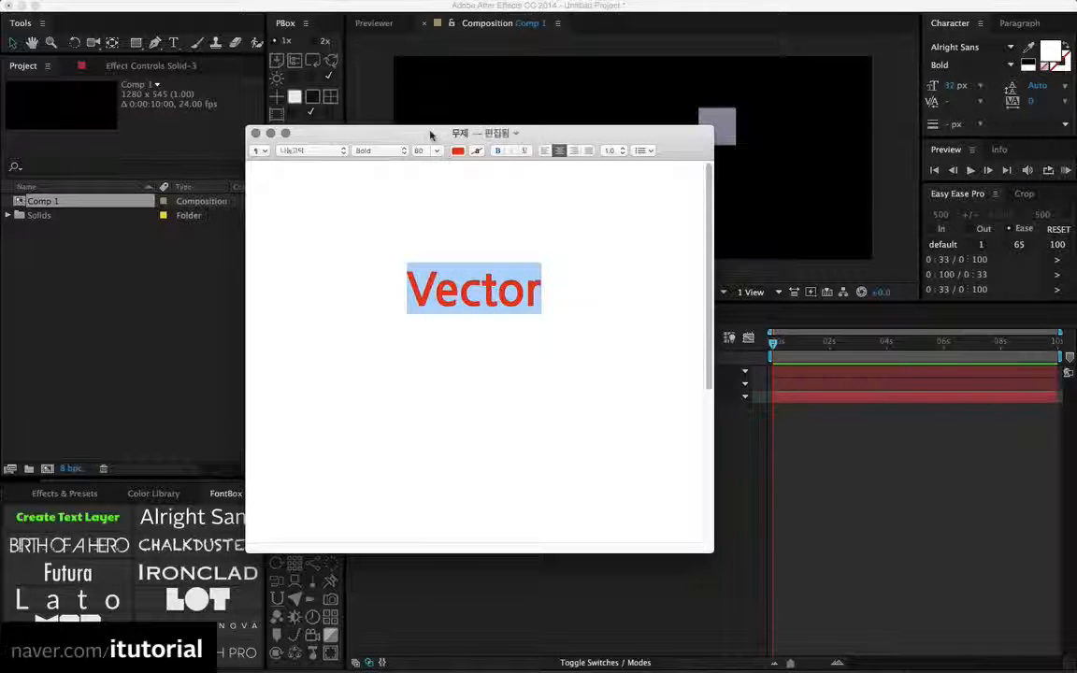
{"action": "left_click_drag", "start_coordinate": [433, 135], "coordinate": [492, 151]}
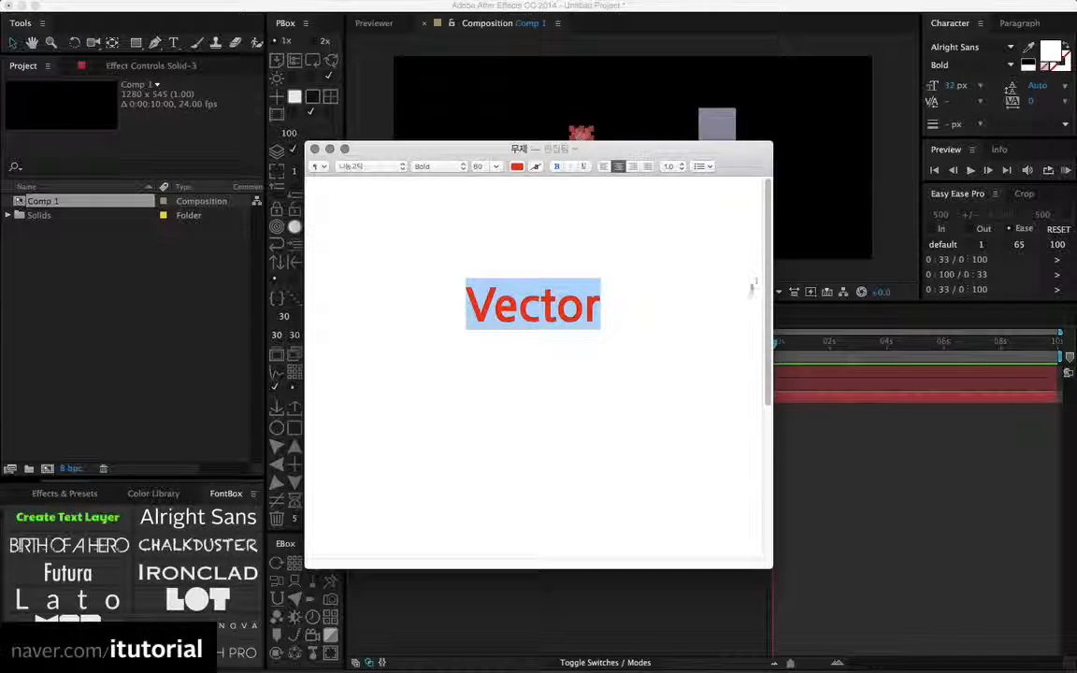
Examine the notes' formula for placing a layer midway between two others, and return to After Effects
{"action": "scroll", "coordinate": [769, 282], "scroll_direction": "down", "scroll_amount": 10}
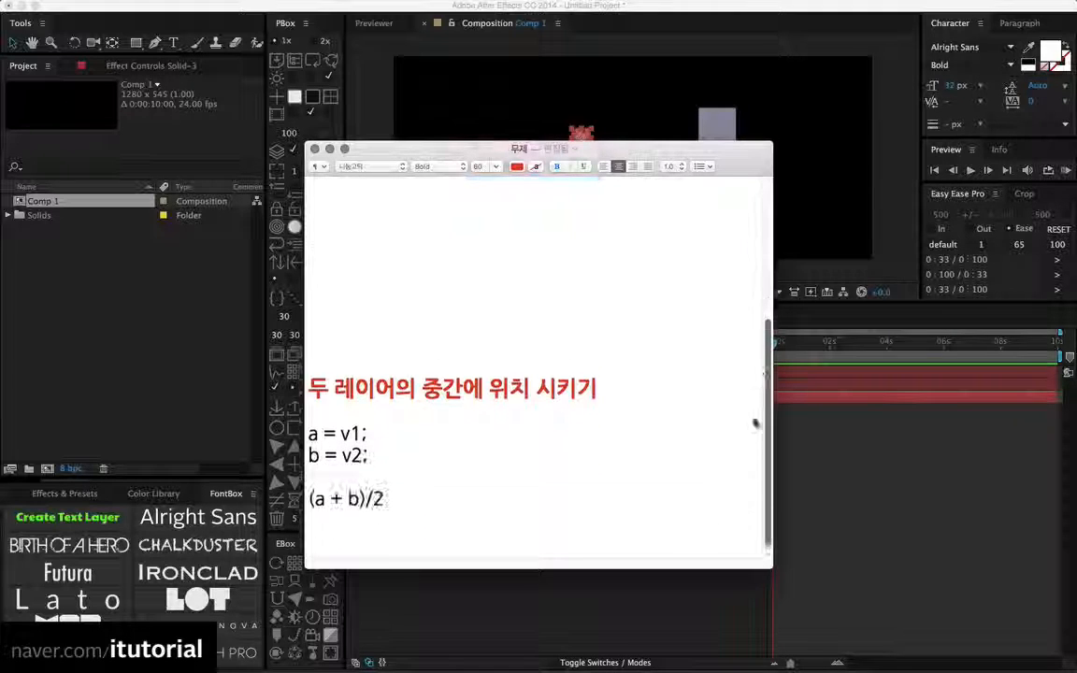
{"action": "left_click_drag", "start_coordinate": [439, 148], "coordinate": [451, 170]}
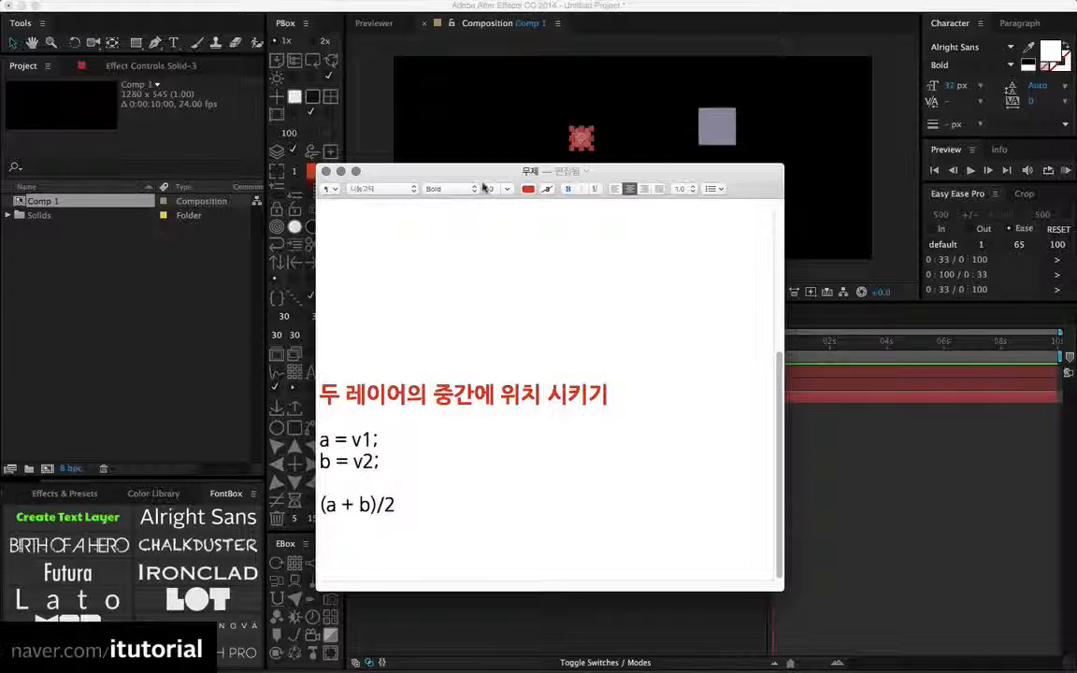
{"action": "left_click_drag", "start_coordinate": [488, 175], "coordinate": [491, 159]}
{"action": "left_click_drag", "start_coordinate": [401, 499], "coordinate": [323, 422]}
{"action": "left_click", "coordinate": [403, 510]}
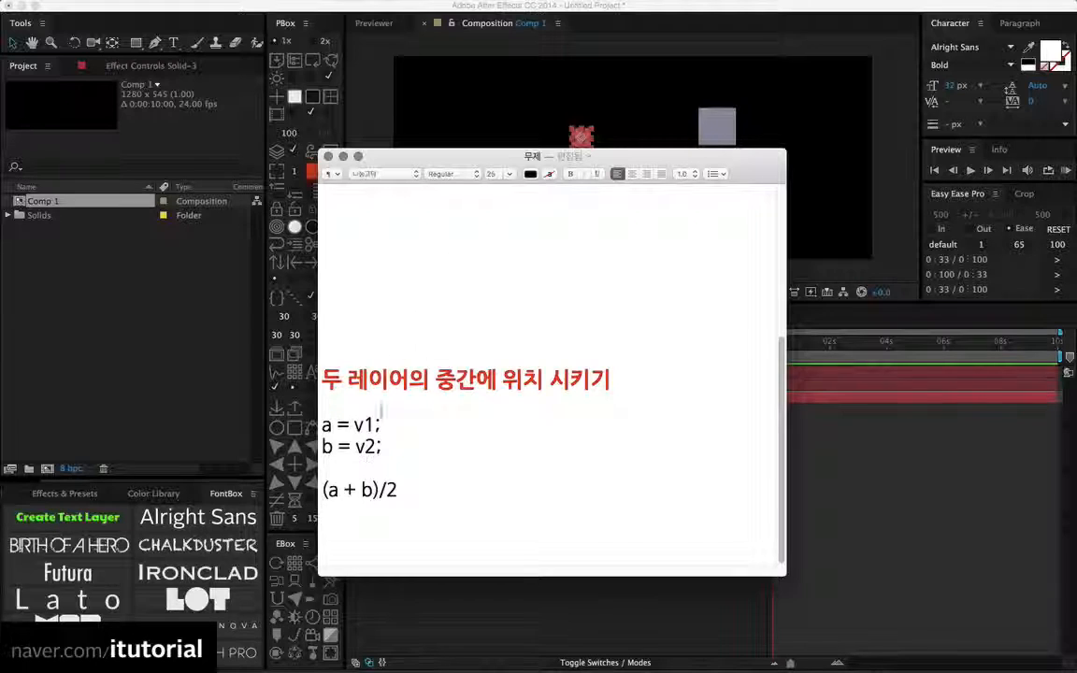
{"action": "left_click_drag", "start_coordinate": [445, 161], "coordinate": [392, 166]}
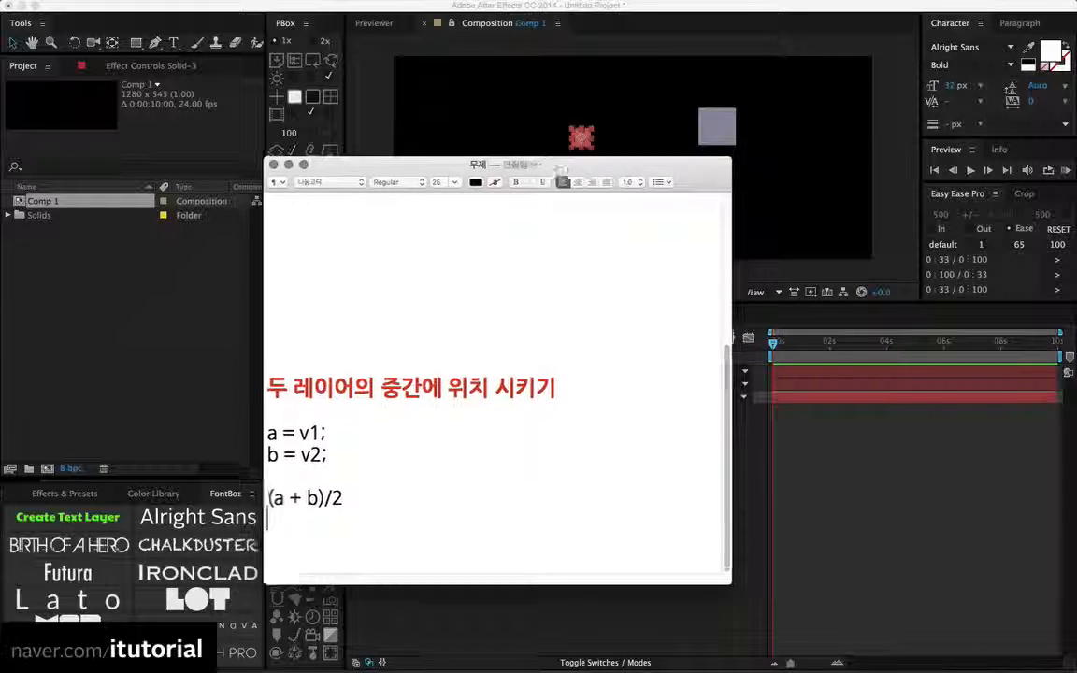
{"action": "left_click_drag", "start_coordinate": [568, 167], "coordinate": [277, 423]}
{"action": "left_click", "coordinate": [263, 384]}
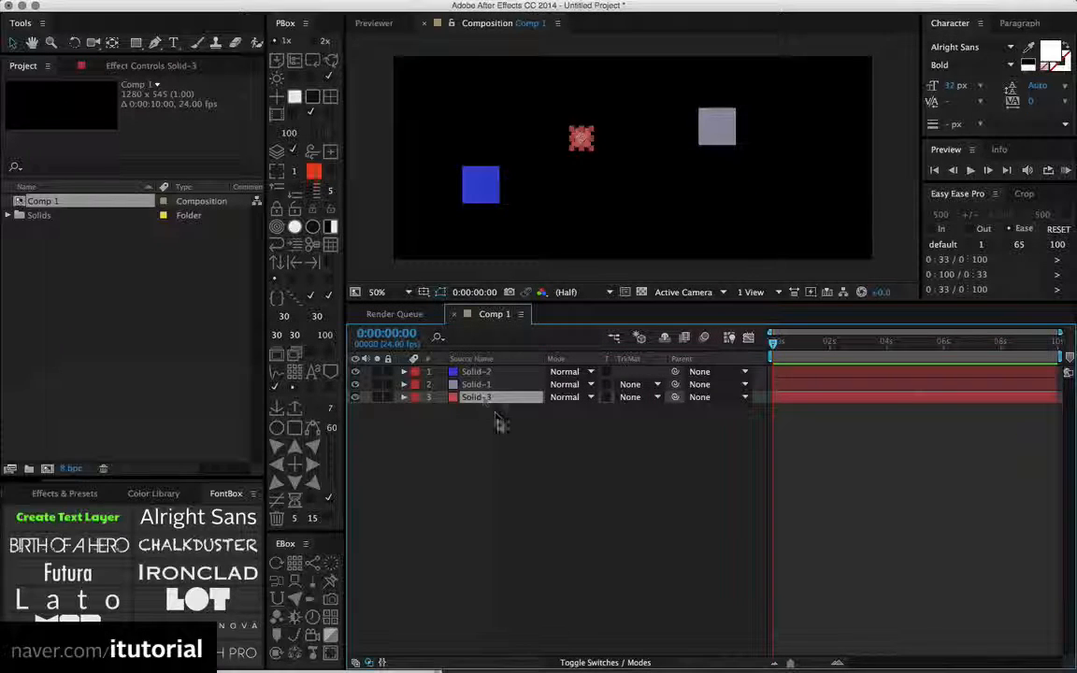
Reveal the Position property of all three solid layers
{"action": "key", "text": "super+a"}
{"action": "key", "text": "p"}
{"action": "left_click", "coordinate": [467, 456]}
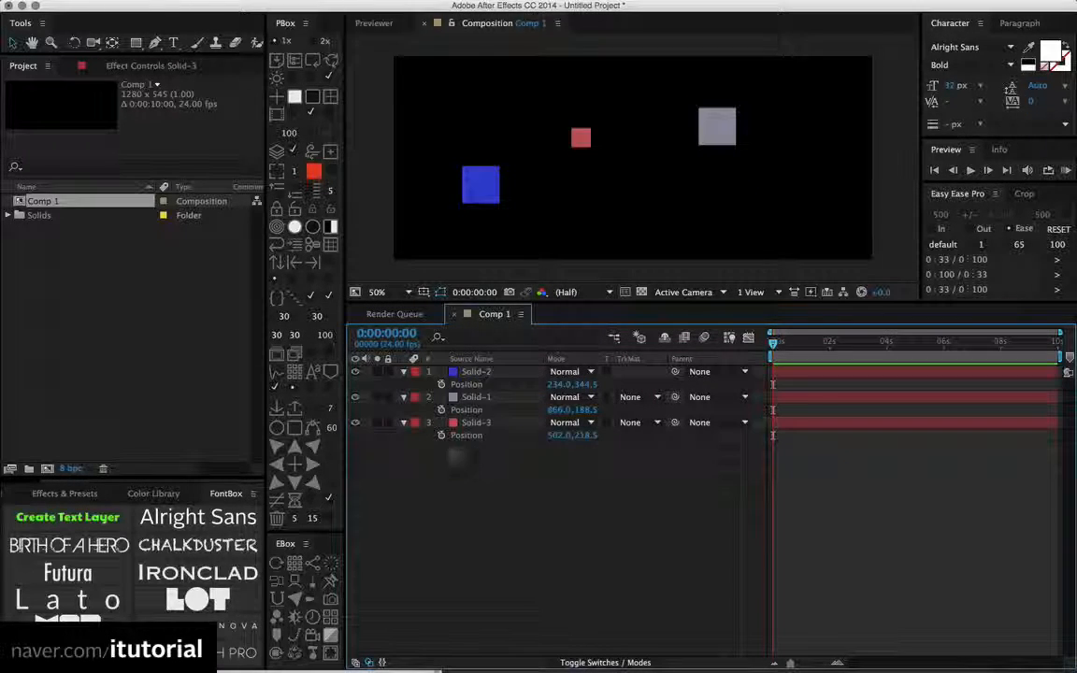
Add an expression to Solid-3's Position that assigns variable a to Solid-1's position by pick-whipping it
{"action": "left_click", "coordinate": [442, 437], "text": "alt"}
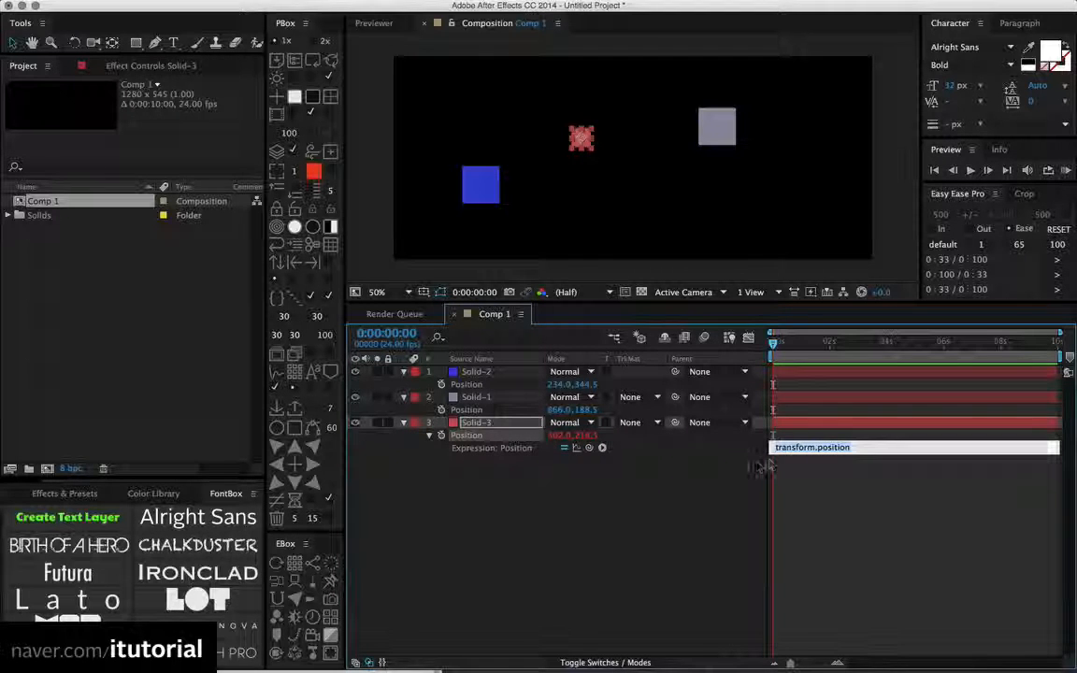
{"action": "type", "text": "a ="}
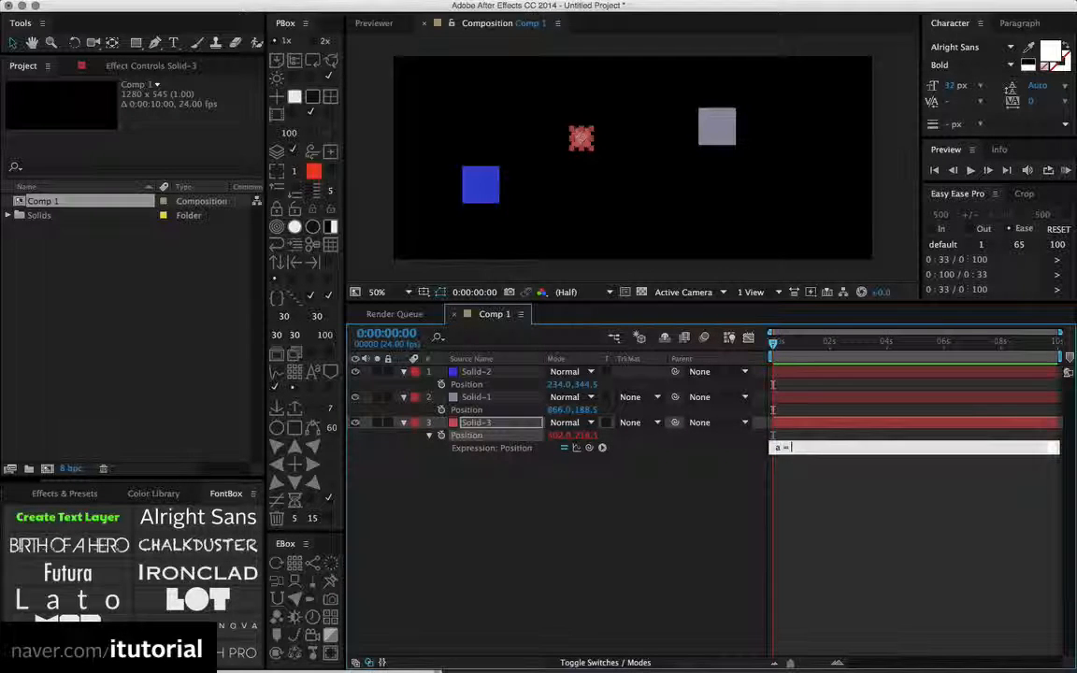
{"action": "left_click_drag", "start_coordinate": [579, 445], "coordinate": [485, 399]}
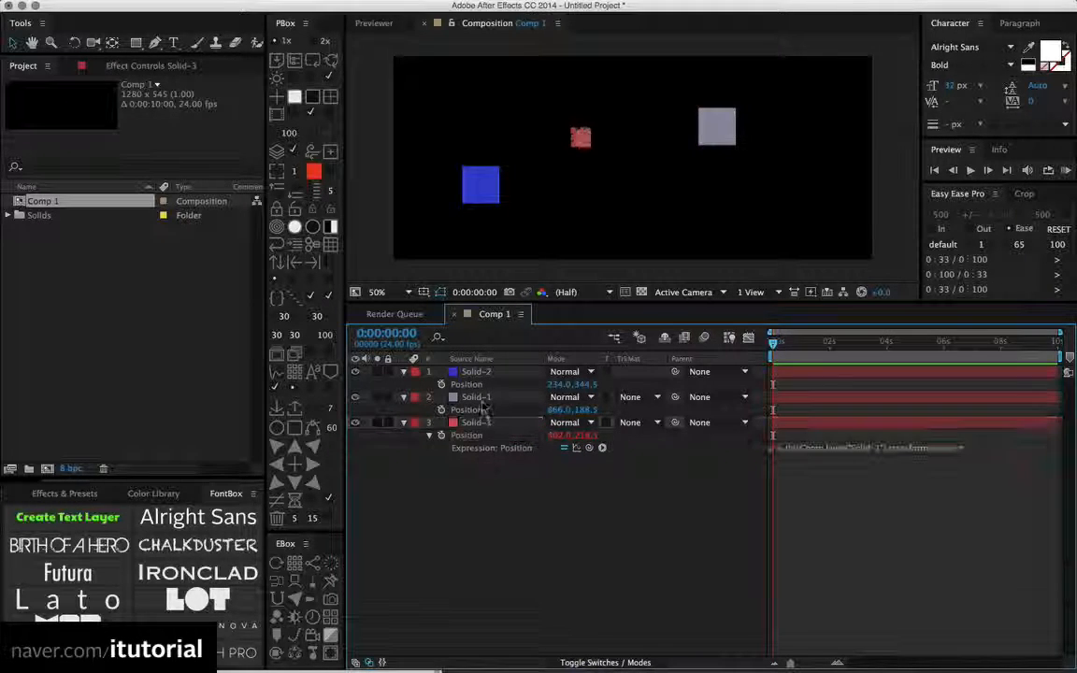
Reorder the layers so that Solid-1 sits above Solid-2
{"action": "left_click", "coordinate": [486, 398]}
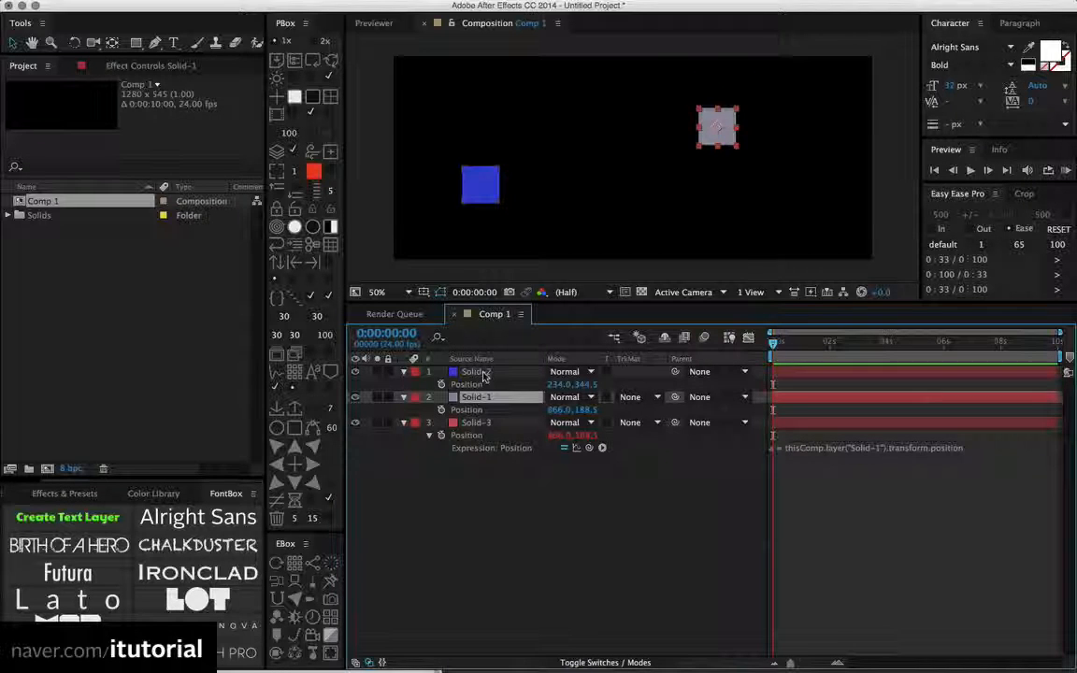
{"action": "left_click_drag", "start_coordinate": [472, 373], "coordinate": [479, 402]}
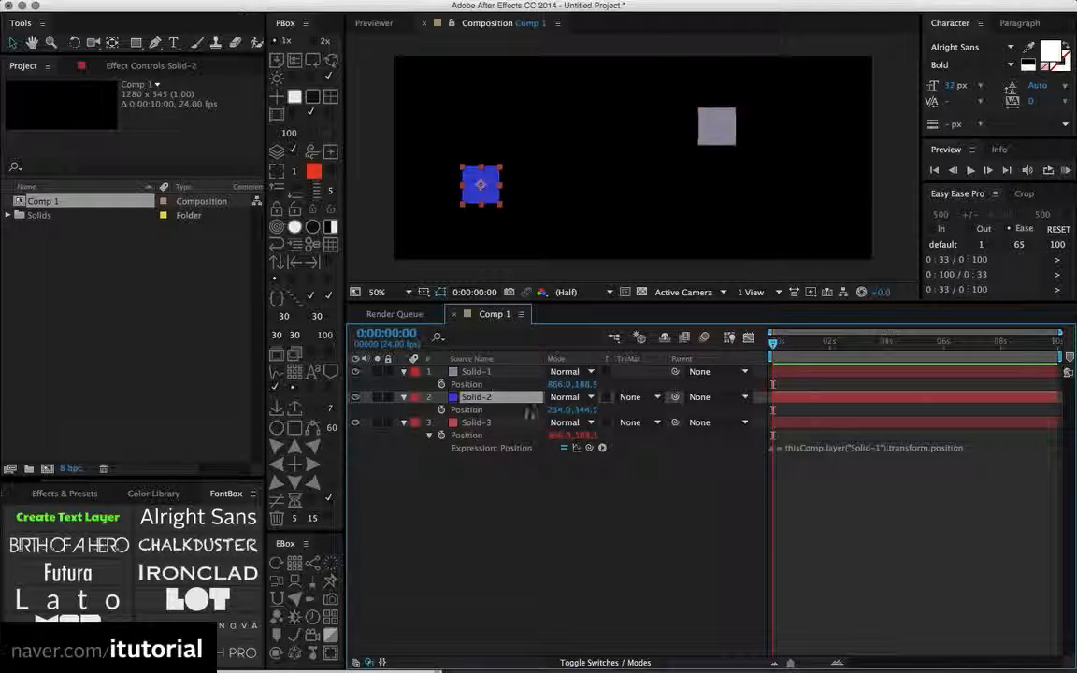
Extend Solid-3's Position expression with a variable b assigned to Solid-2's position by pick-whipping it
{"action": "left_click_drag", "start_coordinate": [853, 452], "coordinate": [813, 478]}
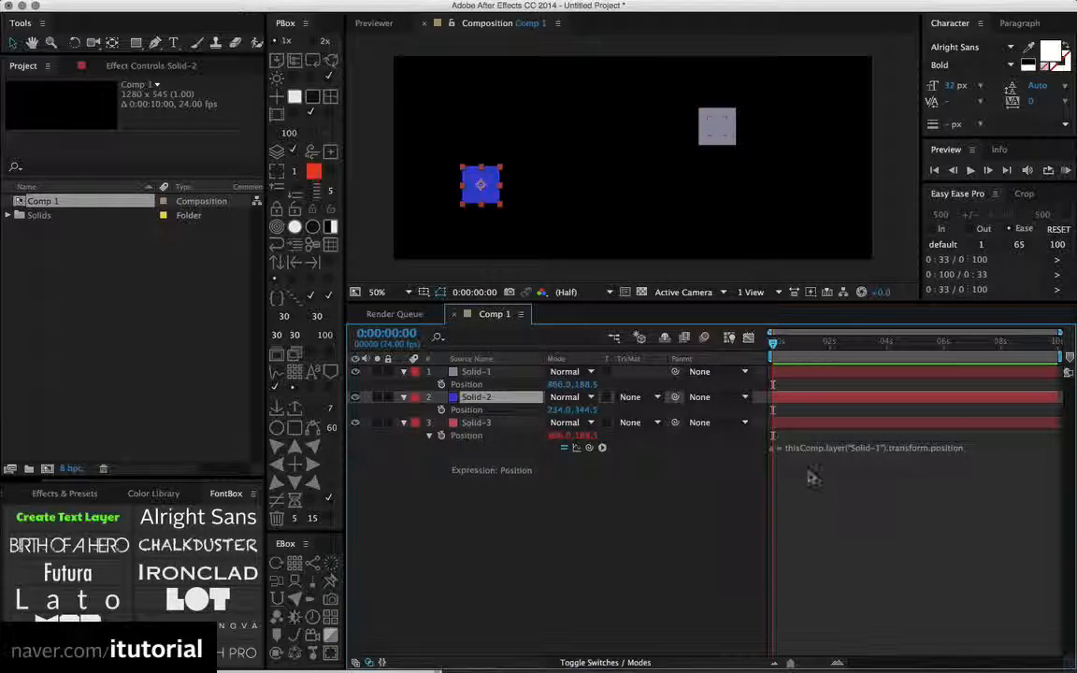
{"action": "left_click", "coordinate": [813, 478]}
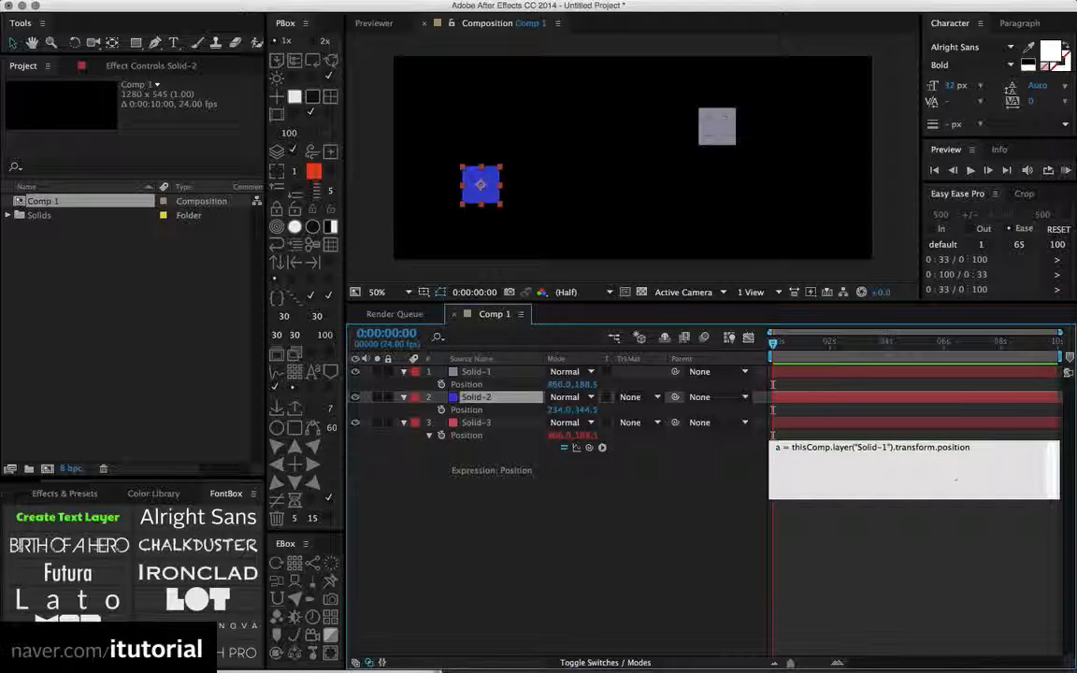
{"action": "type", "text": ";"}
{"action": "key", "text": "Return"}
{"action": "type", "text": "b ="}
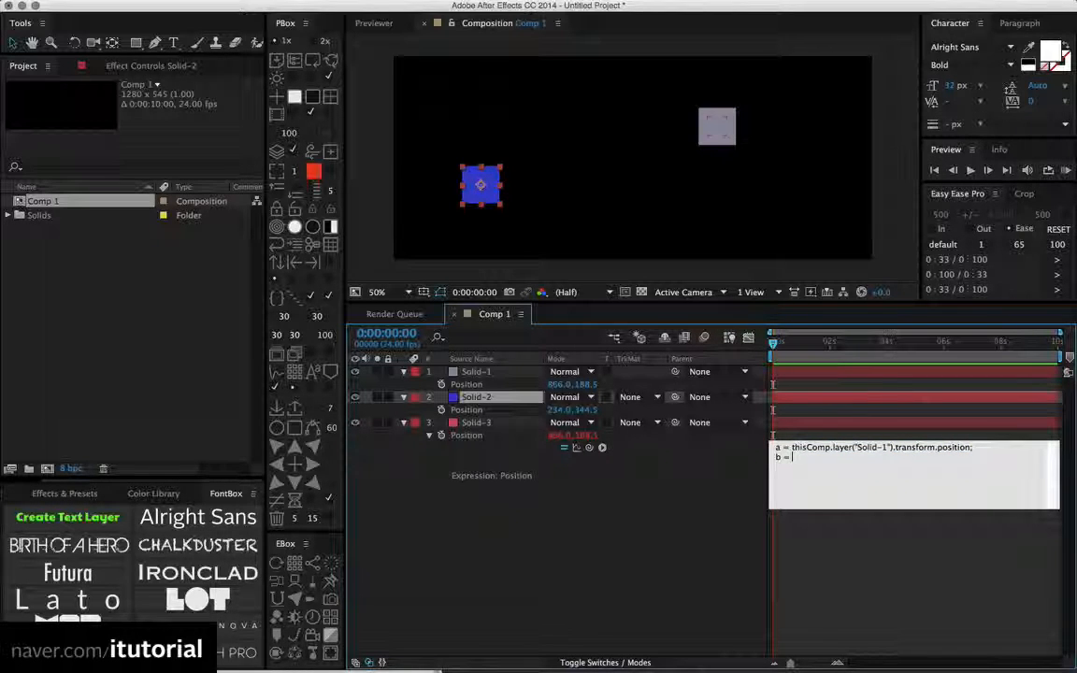
{"action": "left_click_drag", "start_coordinate": [601, 448], "coordinate": [466, 410]}
{"action": "type", "text": ";"}
{"action": "key", "text": "Return"}
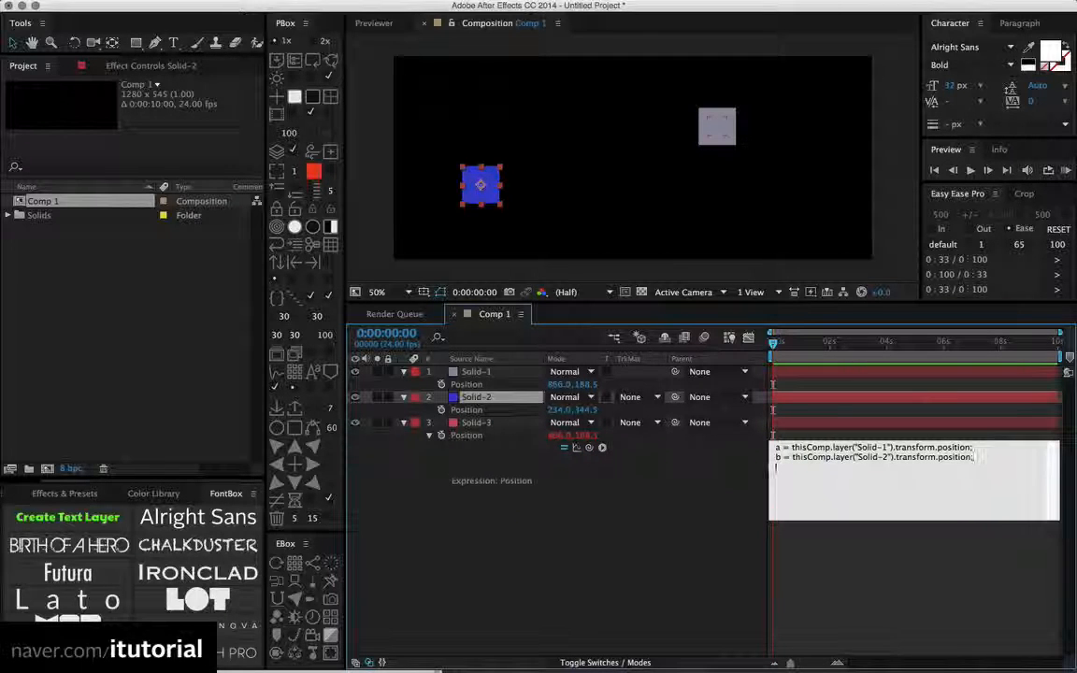
Finish Solid-3's Position expression with the midpoint formula (a + b) / 2 and apply it
{"action": "key", "text": "Return"}
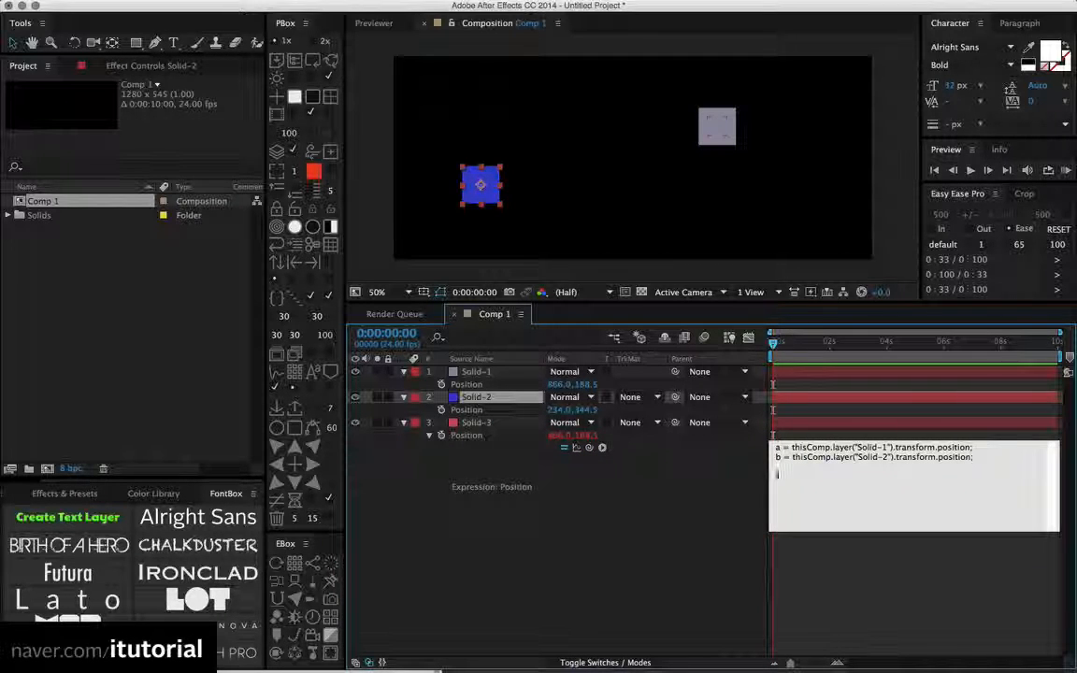
{"action": "type", "text": "(a +"}
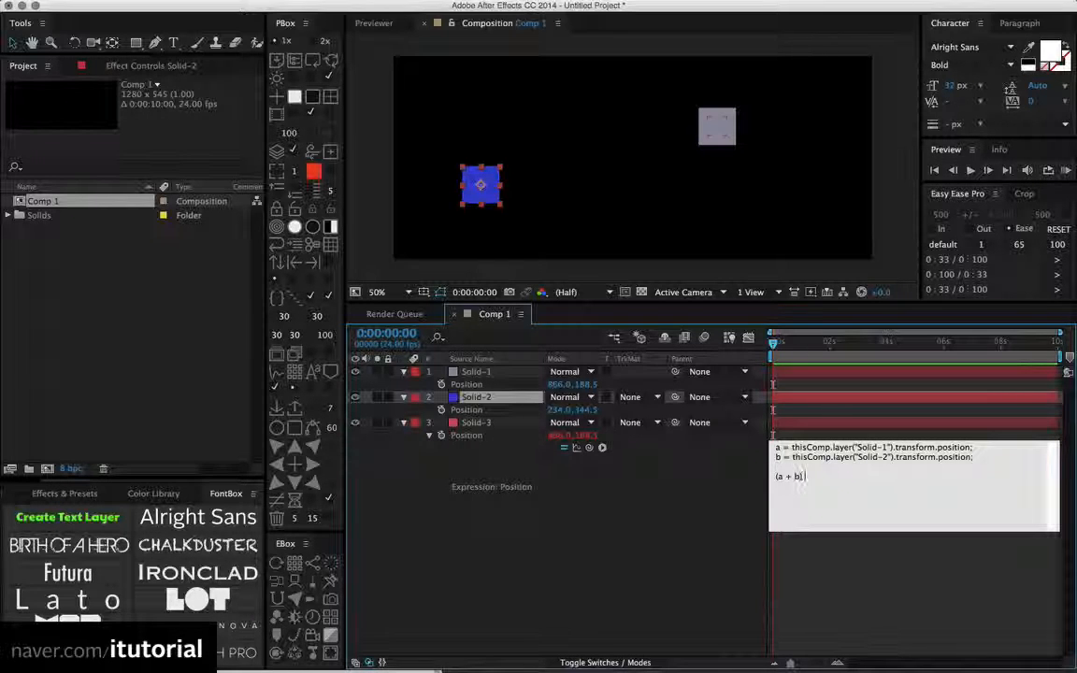
{"action": "type", "text": " b) / 2"}
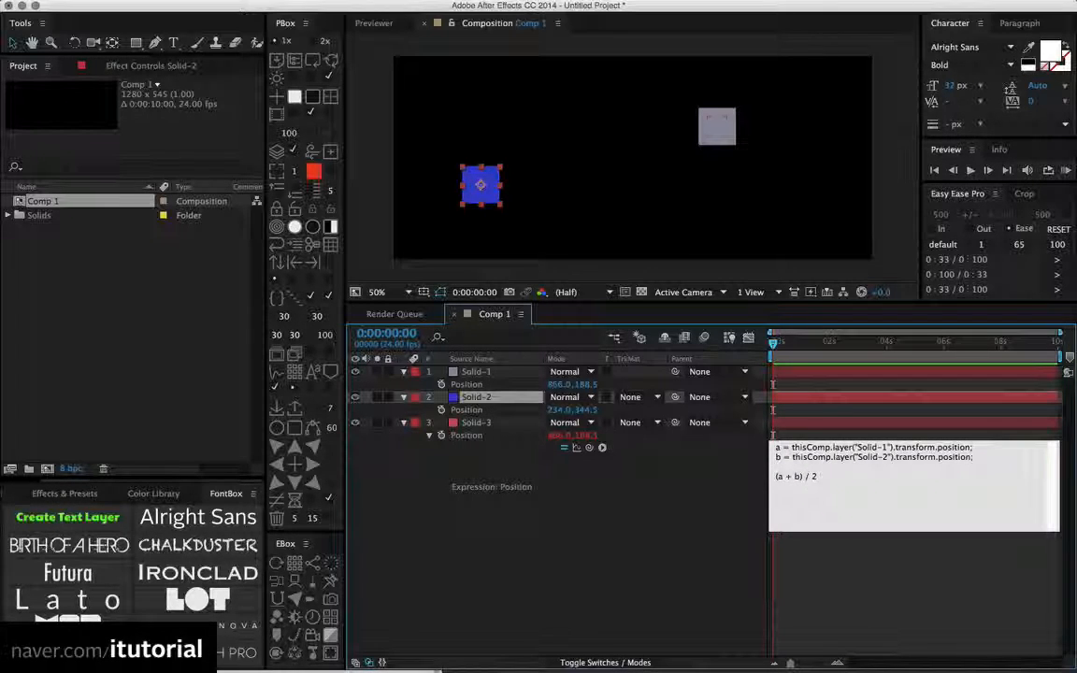
{"action": "left_click", "coordinate": [685, 481]}
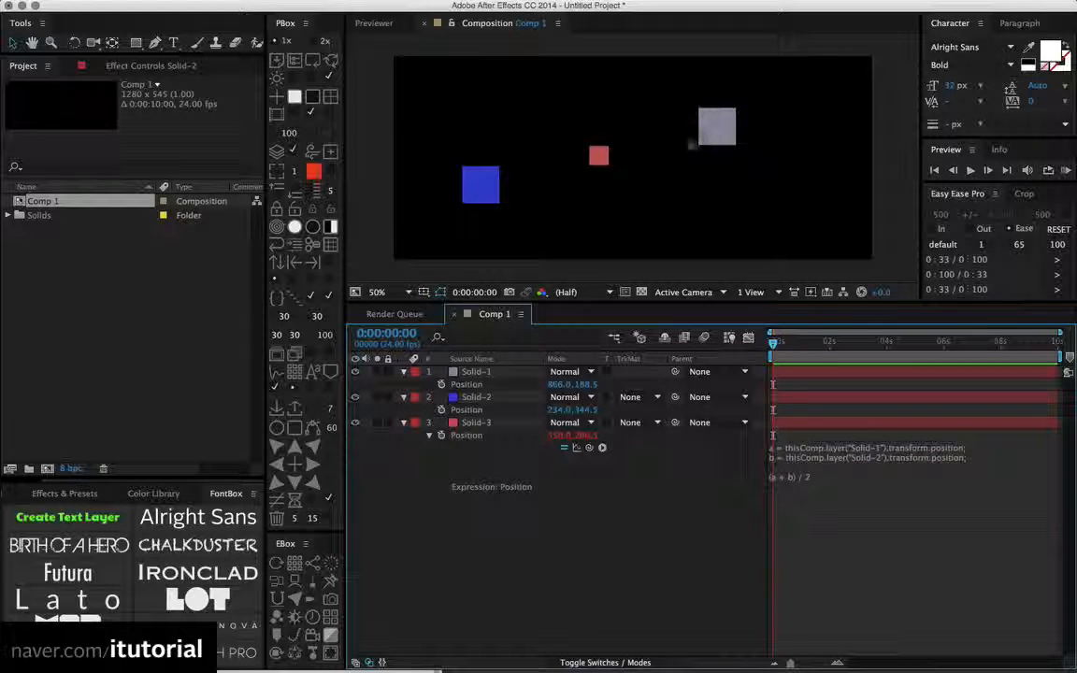
Move Solid-1 and Solid-2 to different places in the composition to test the midpoint expression on the red solid
{"action": "left_click_drag", "start_coordinate": [703, 137], "coordinate": [596, 145]}
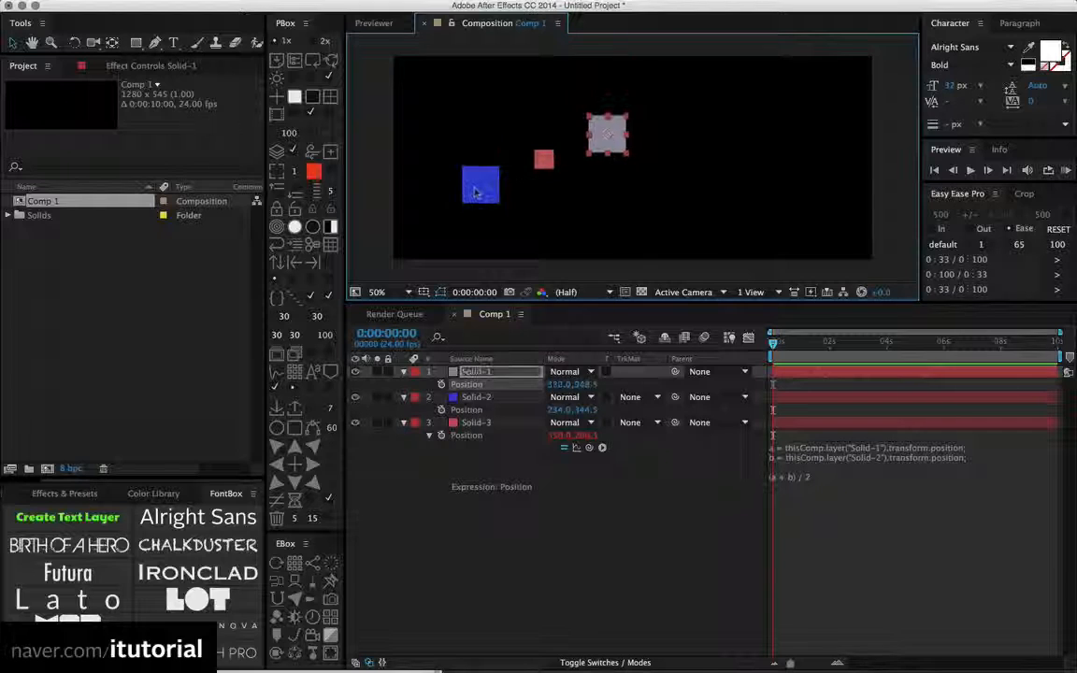
{"action": "left_click_drag", "start_coordinate": [477, 193], "coordinate": [636, 145]}
{"action": "left_click_drag", "start_coordinate": [493, 147], "coordinate": [464, 137]}
{"action": "left_click_drag", "start_coordinate": [657, 141], "coordinate": [574, 199]}
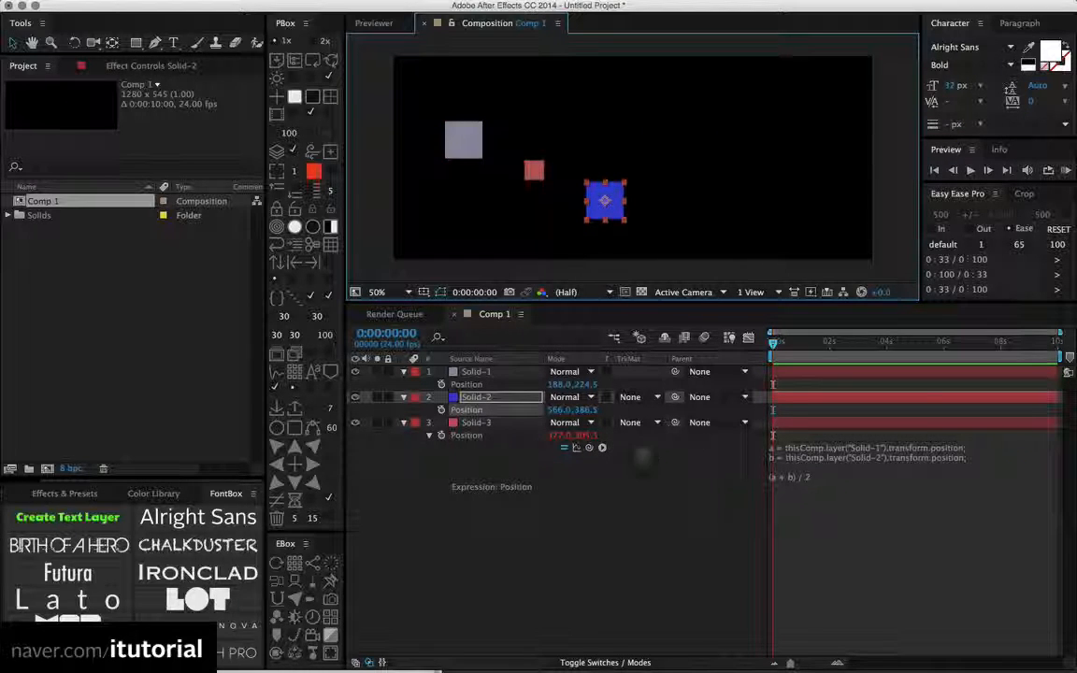
Switch to Cinema 4D and examine the V1 and V2 cubes and the center sphere in the scene
{"action": "key", "text": "super+Tab"}
{"action": "key", "text": "super+Tab"}
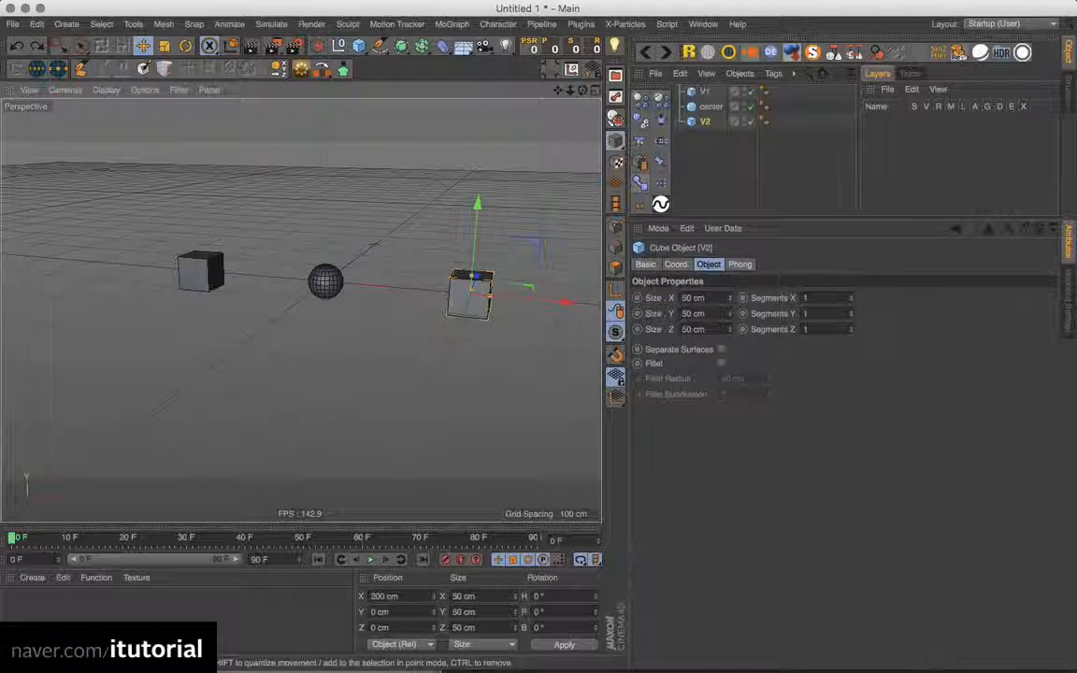
{"action": "left_click_drag", "start_coordinate": [355, 298], "coordinate": [379, 337]}
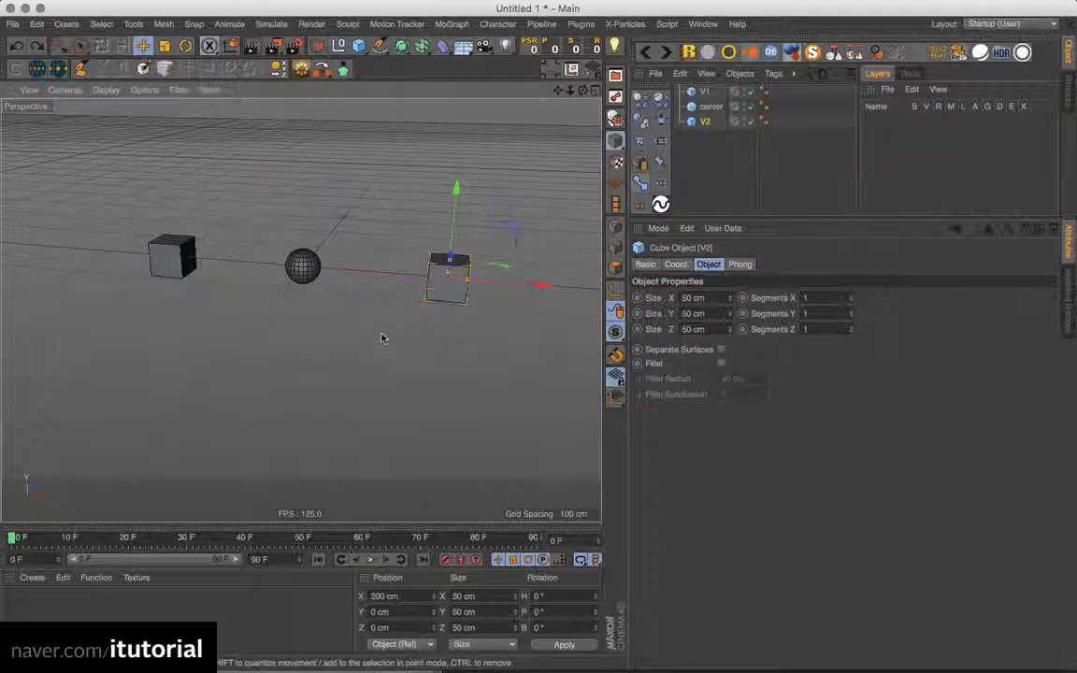
{"action": "left_click", "coordinate": [711, 122]}
{"action": "left_click", "coordinate": [711, 106]}
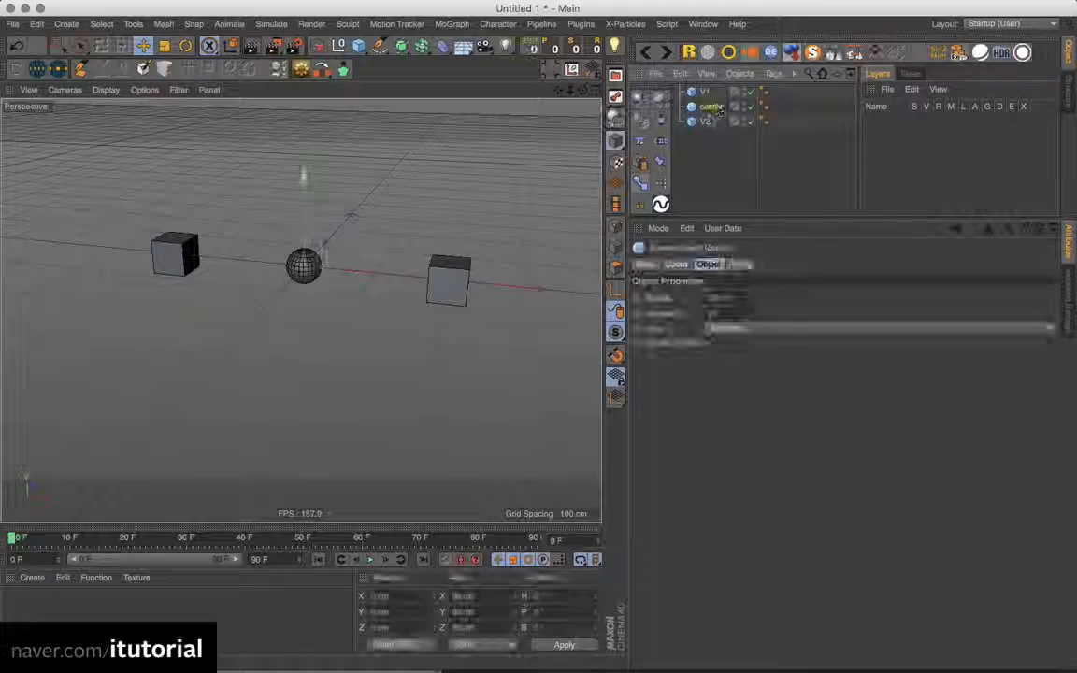
{"action": "left_click", "coordinate": [175, 252]}
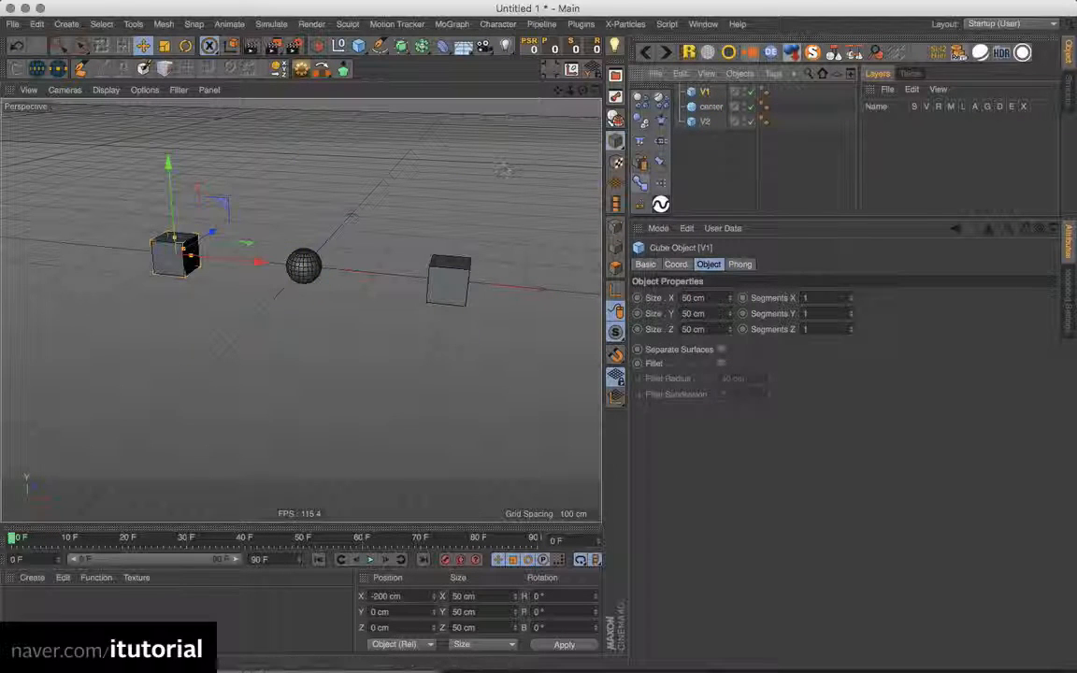
{"action": "left_click", "coordinate": [449, 279]}
Add an XPresso tag to the center sphere and open its XPresso Editor
{"action": "left_click", "coordinate": [304, 266]}
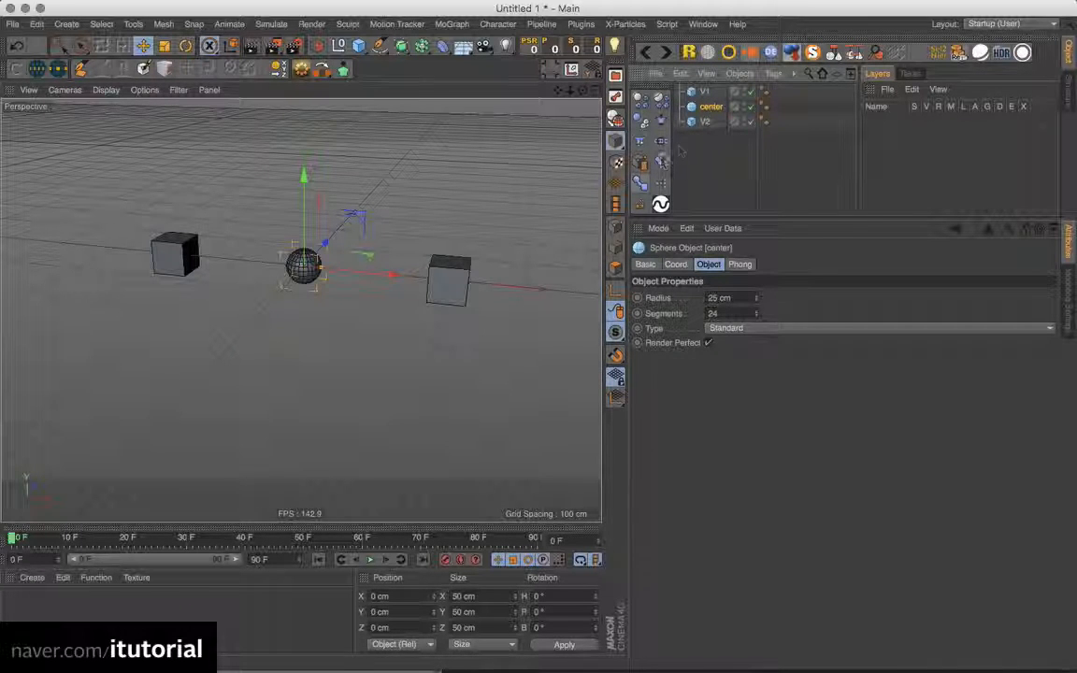
{"action": "left_click", "coordinate": [661, 182]}
{"action": "double_click", "coordinate": [765, 108]}
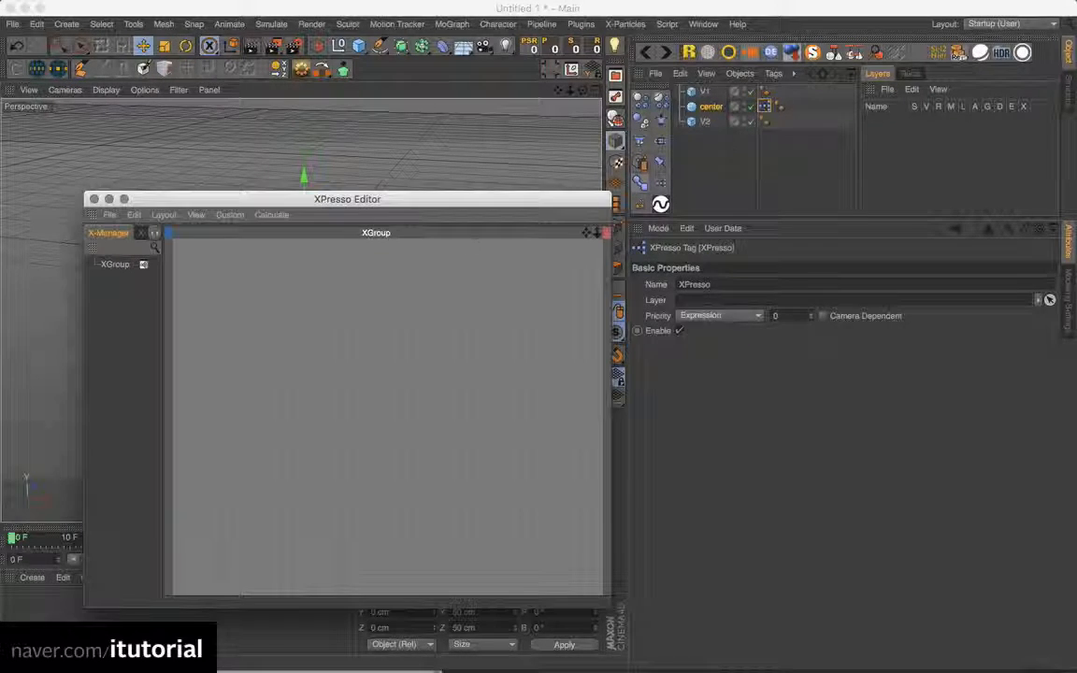
Add the V1 and V2 cubes as nodes in the XPresso graph, with V1 above V2
{"action": "left_click_drag", "start_coordinate": [462, 207], "coordinate": [659, 304]}
{"action": "left_click", "coordinate": [635, 87]}
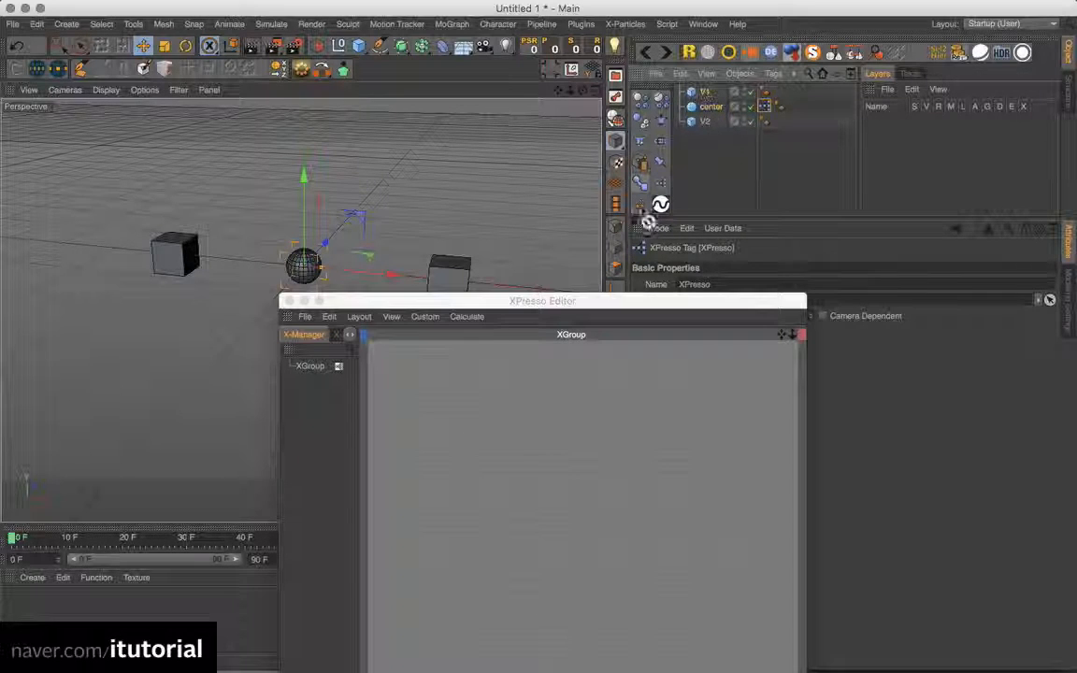
{"action": "left_click_drag", "start_coordinate": [705, 91], "coordinate": [430, 384]}
{"action": "left_click_drag", "start_coordinate": [705, 120], "coordinate": [442, 474]}
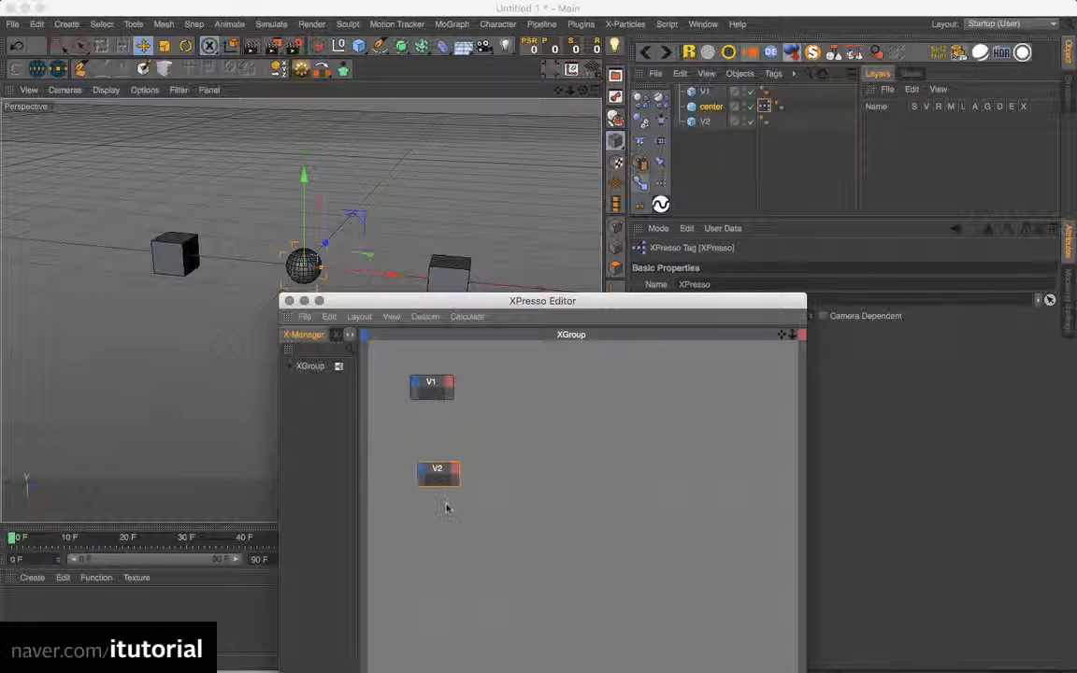
{"action": "left_click", "coordinate": [430, 416]}
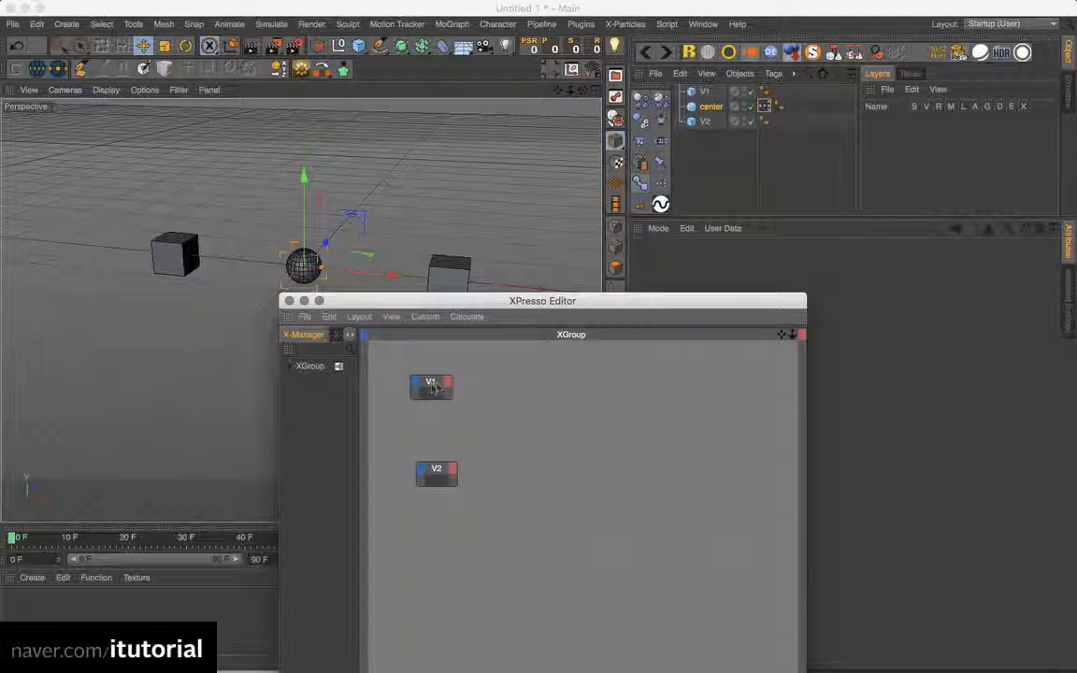
Add a Position output port to both the V1 and V2 nodes and align the two nodes vertically
{"action": "left_click", "coordinate": [447, 384]}
{"action": "mouse_move", "coordinate": [524, 407]}
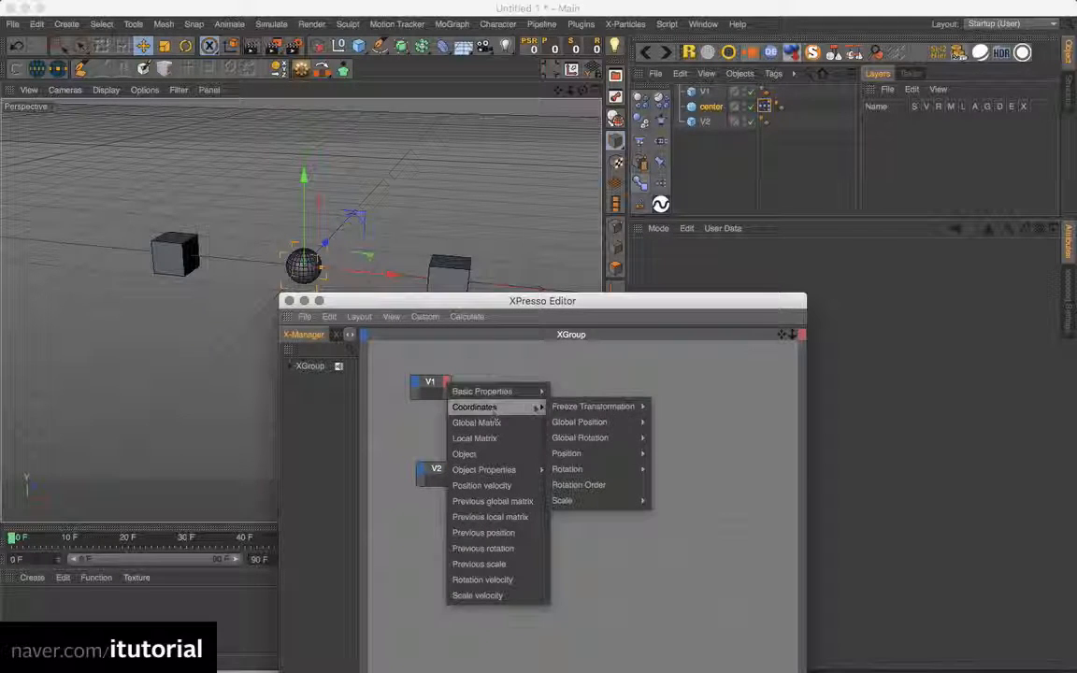
{"action": "mouse_move", "coordinate": [607, 453]}
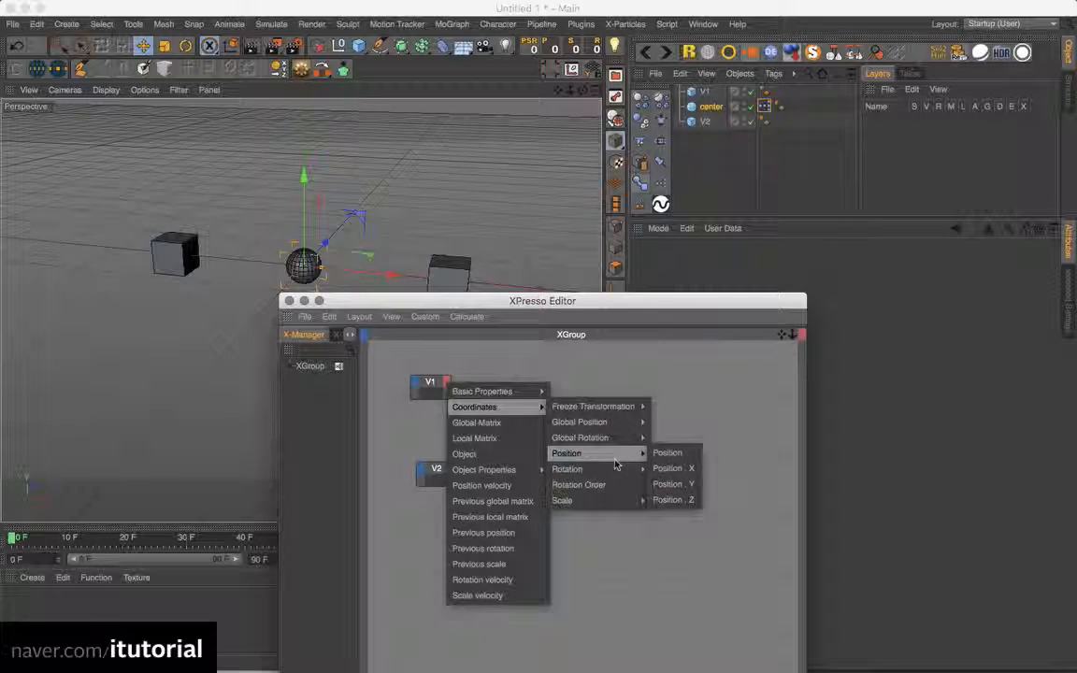
{"action": "left_click", "coordinate": [665, 453]}
{"action": "left_click", "coordinate": [454, 470]}
{"action": "mouse_move", "coordinate": [509, 472]}
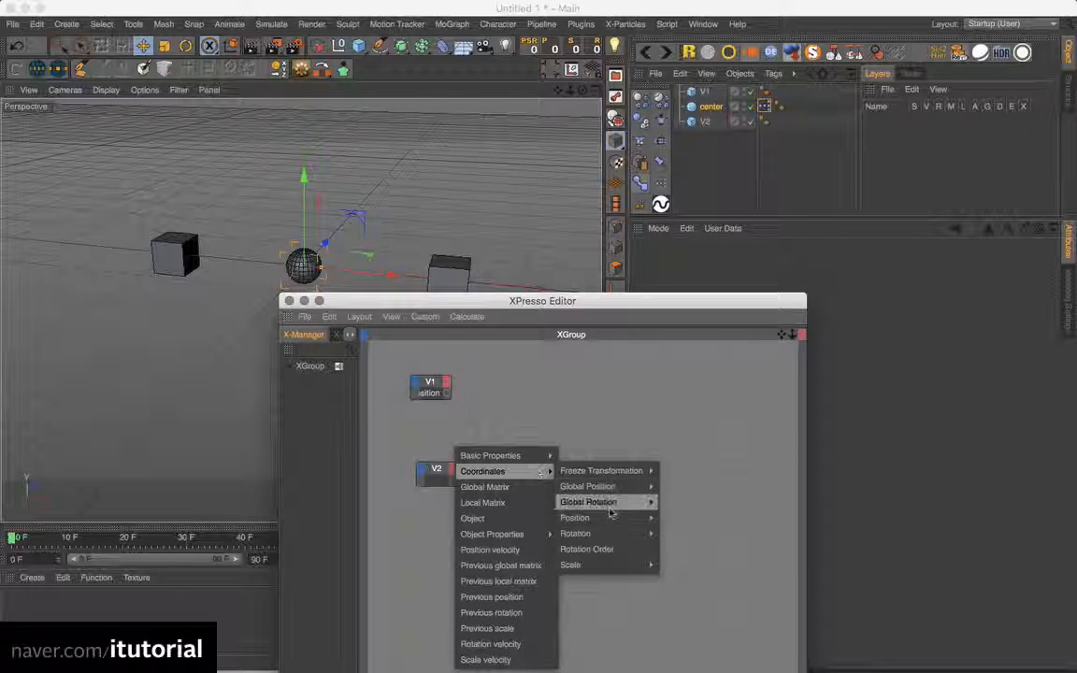
{"action": "mouse_move", "coordinate": [606, 520]}
{"action": "left_click", "coordinate": [675, 518]}
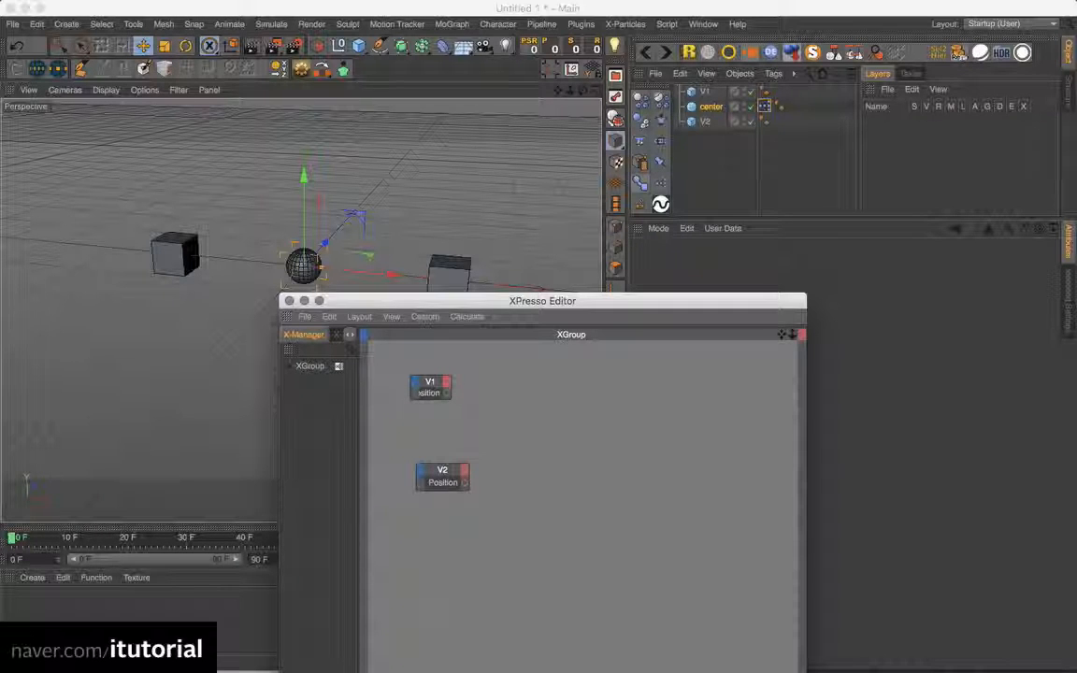
{"action": "left_click_drag", "start_coordinate": [438, 390], "coordinate": [428, 388]}
{"action": "left_click_drag", "start_coordinate": [444, 479], "coordinate": [428, 477]}
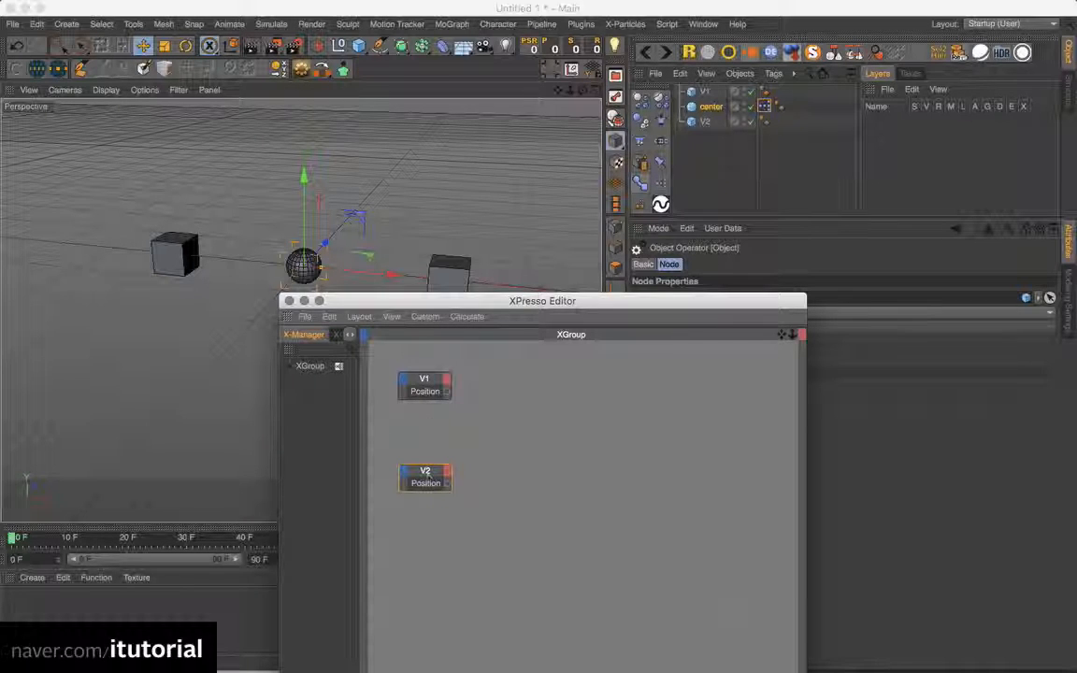
Add a Math node from the XPresso Calculate category beside the V1 and V2 nodes
{"action": "right_click", "coordinate": [536, 399]}
{"action": "mouse_move", "coordinate": [561, 406]}
{"action": "mouse_move", "coordinate": [646, 407]}
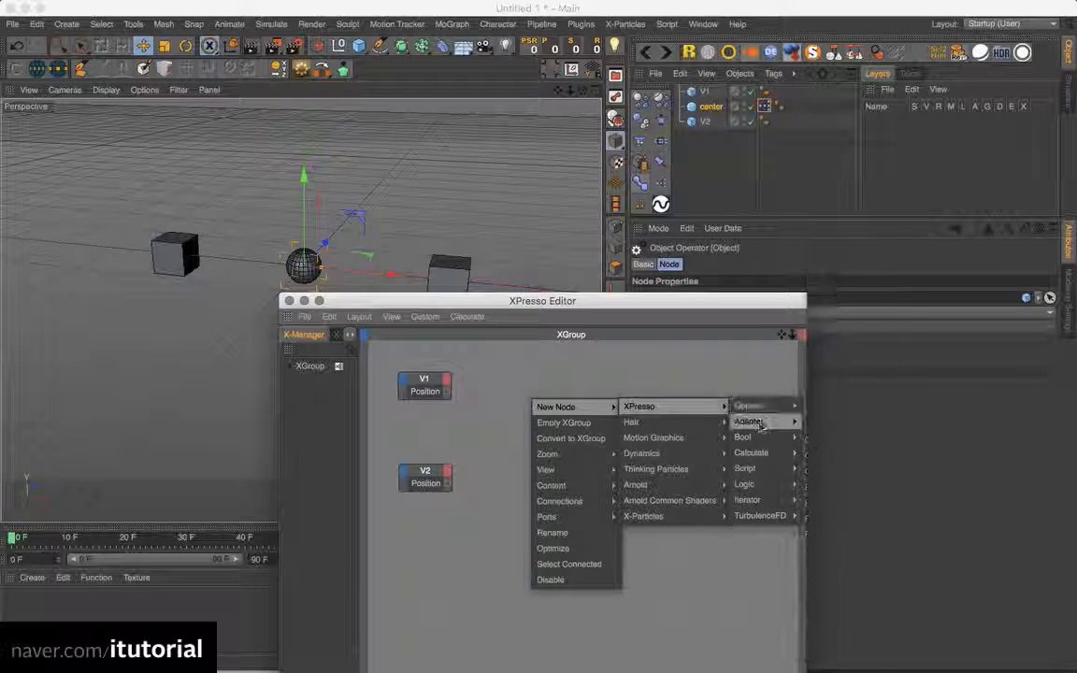
{"action": "mouse_move", "coordinate": [751, 453]}
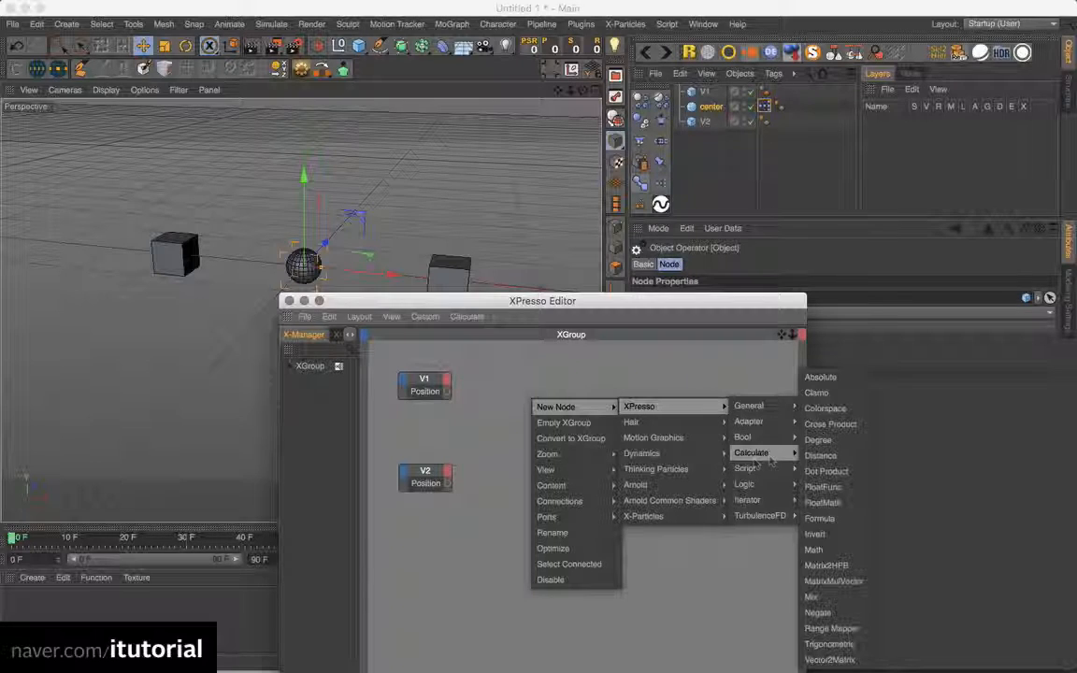
{"action": "left_click", "coordinate": [811, 552]}
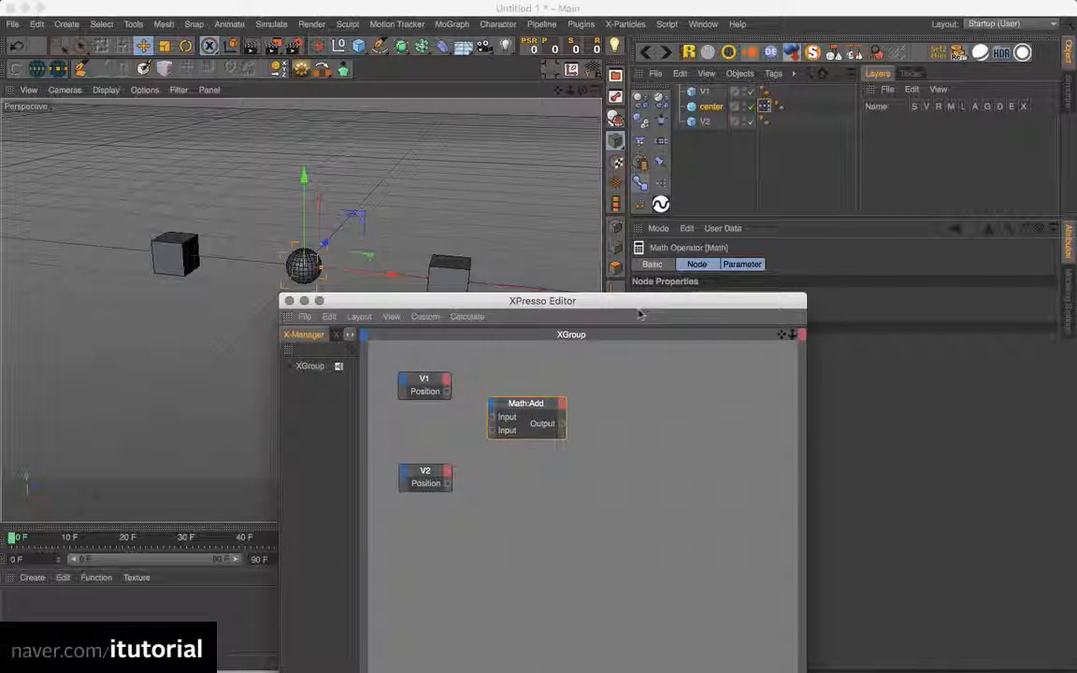
Connect the Position outputs of V1 and V2 to the two inputs of the Math:Add node
{"action": "left_click_drag", "start_coordinate": [640, 312], "coordinate": [440, 172]}
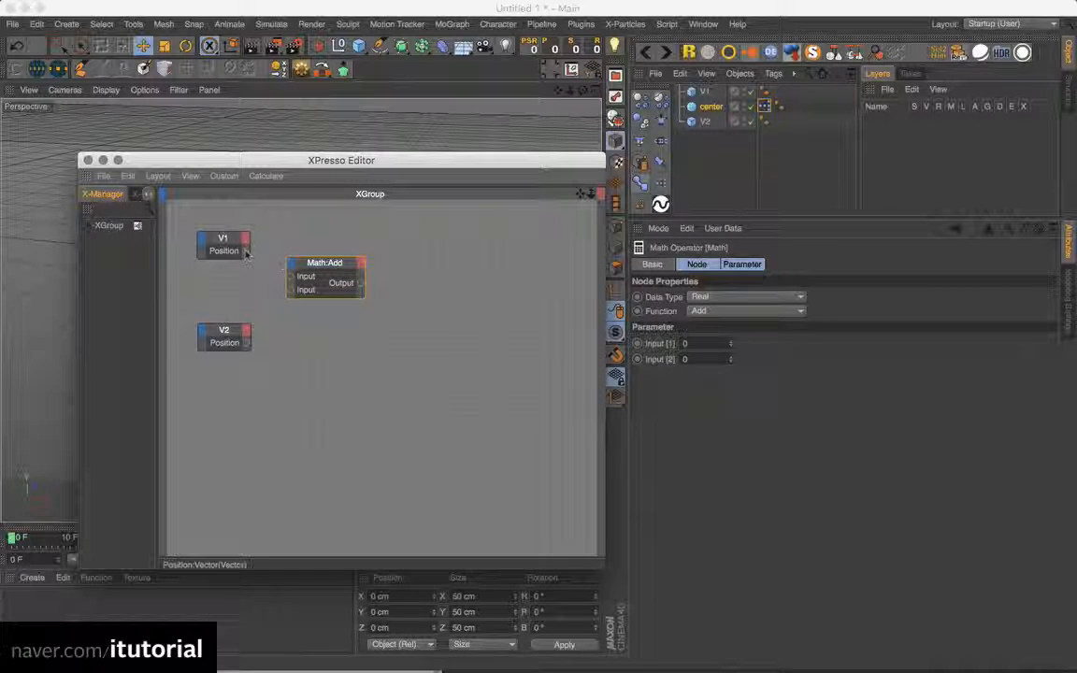
{"action": "left_click_drag", "start_coordinate": [245, 250], "coordinate": [291, 277]}
{"action": "left_click_drag", "start_coordinate": [245, 343], "coordinate": [345, 269]}
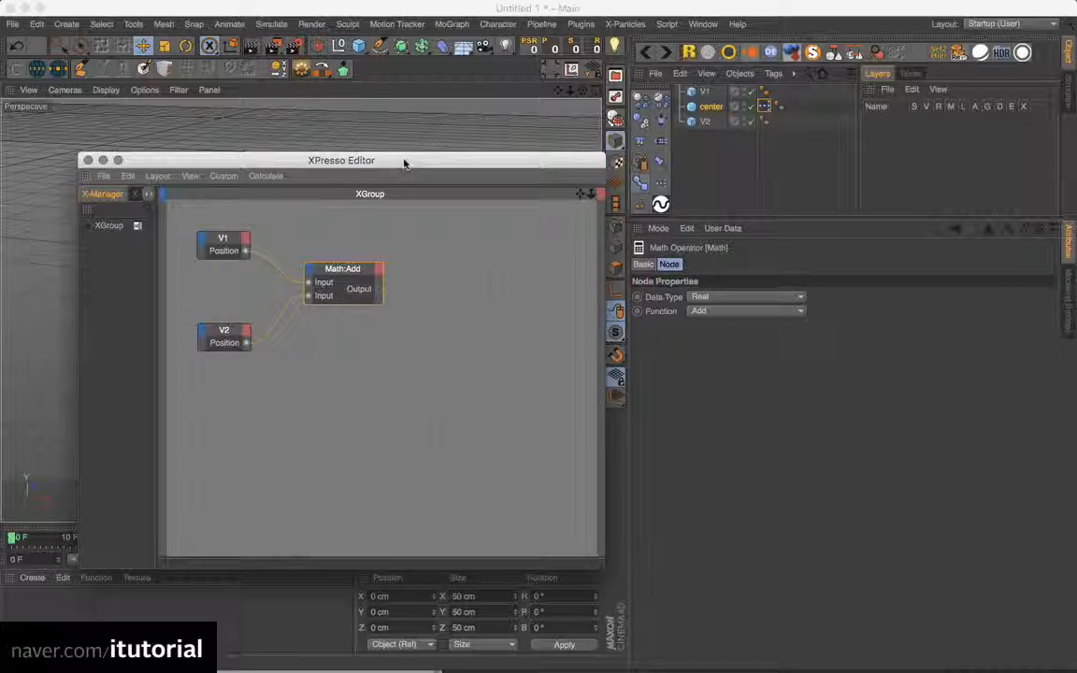
{"action": "left_click_drag", "start_coordinate": [404, 161], "coordinate": [423, 222]}
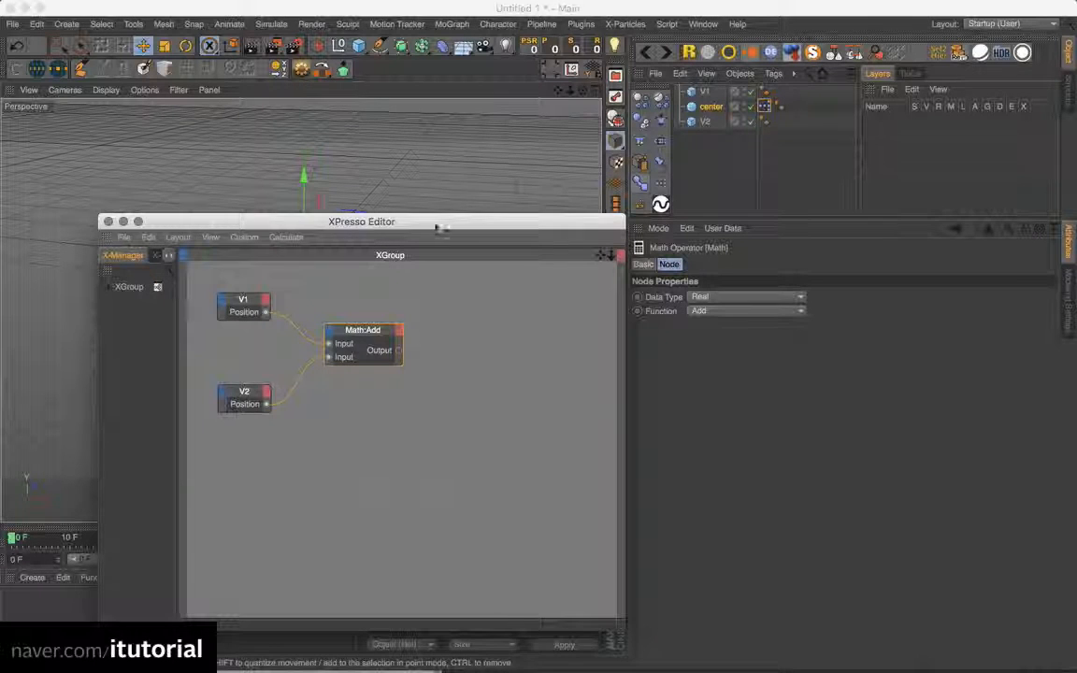
{"action": "left_click_drag", "start_coordinate": [444, 226], "coordinate": [436, 151]}
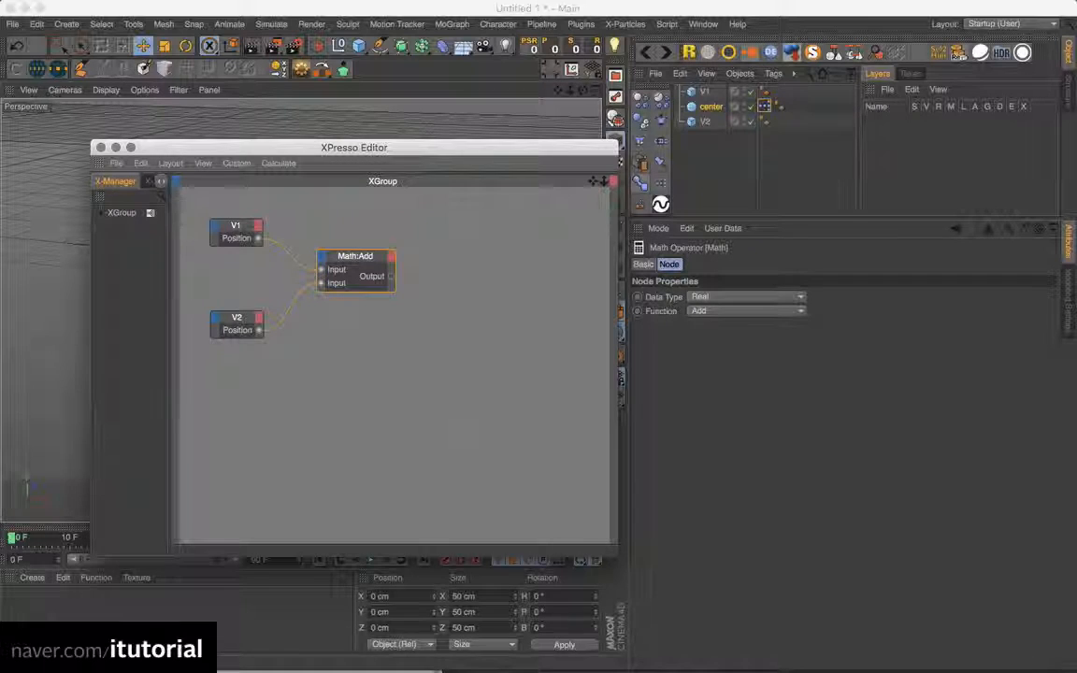
Set the data type of the Math:Add node to Vector
{"action": "left_click", "coordinate": [777, 297]}
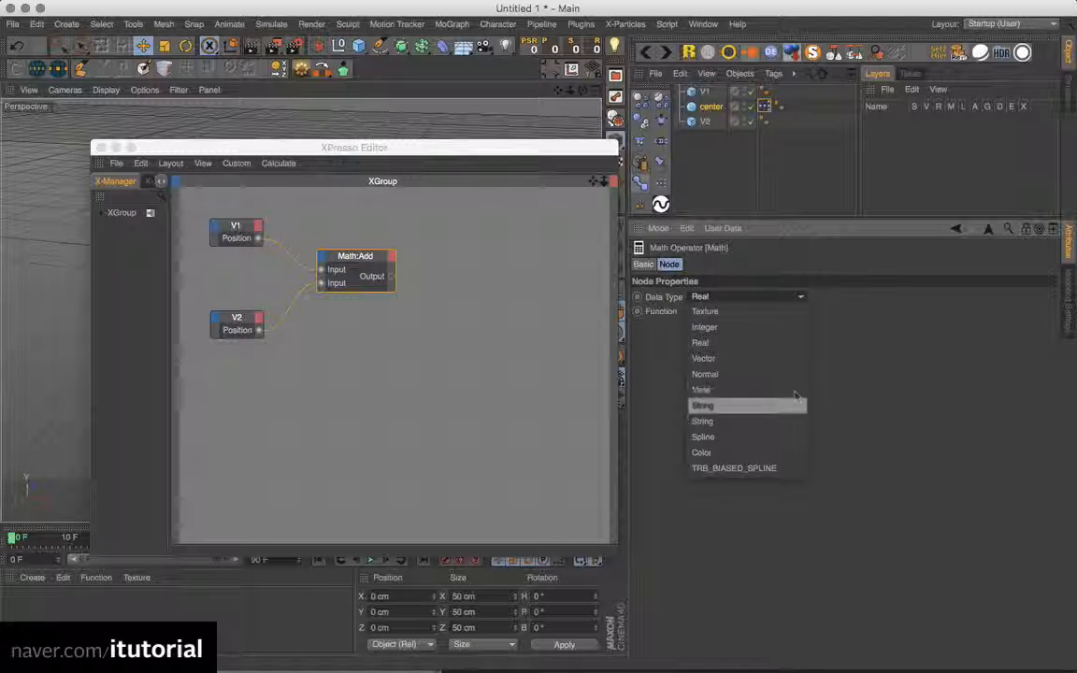
{"action": "left_click", "coordinate": [759, 297]}
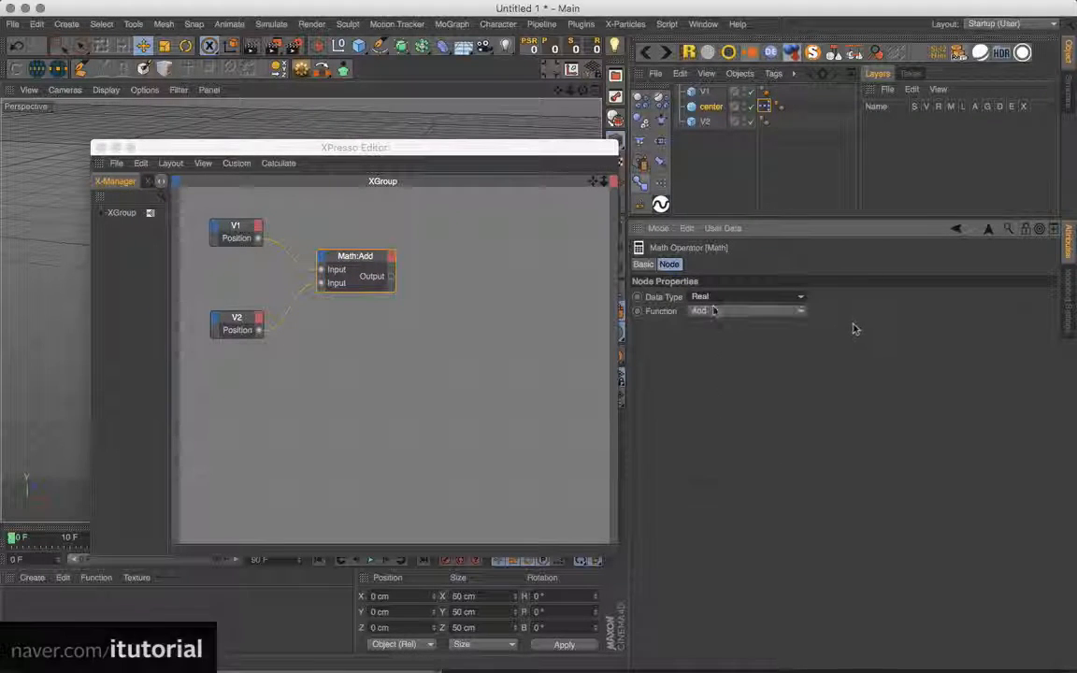
{"action": "left_click", "coordinate": [394, 388]}
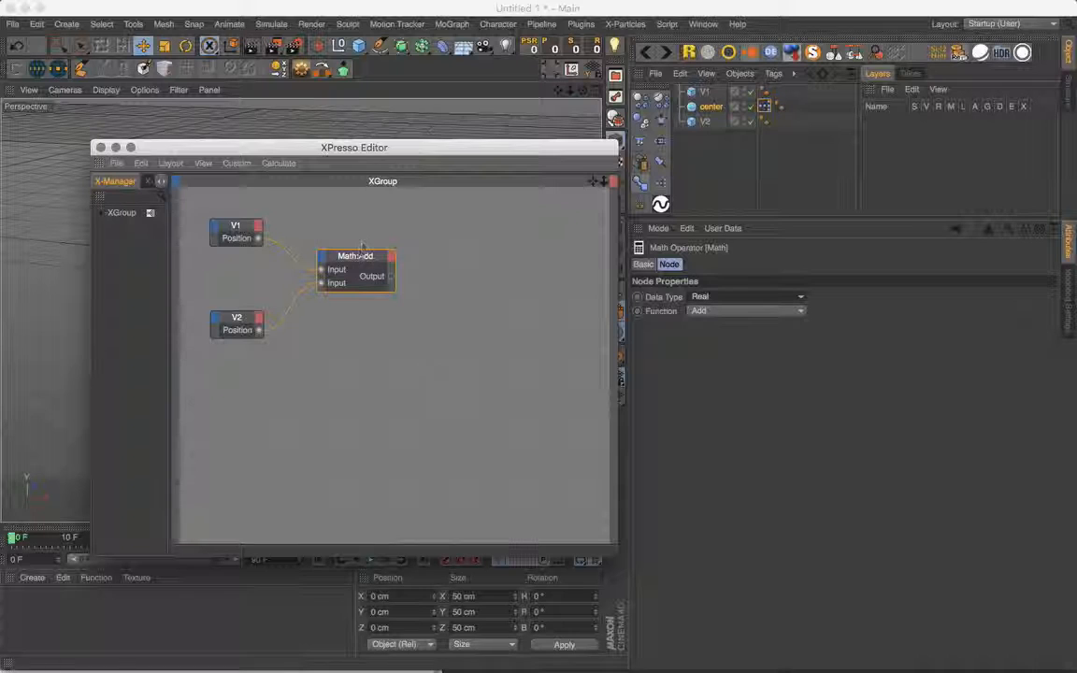
{"action": "left_click", "coordinate": [757, 298]}
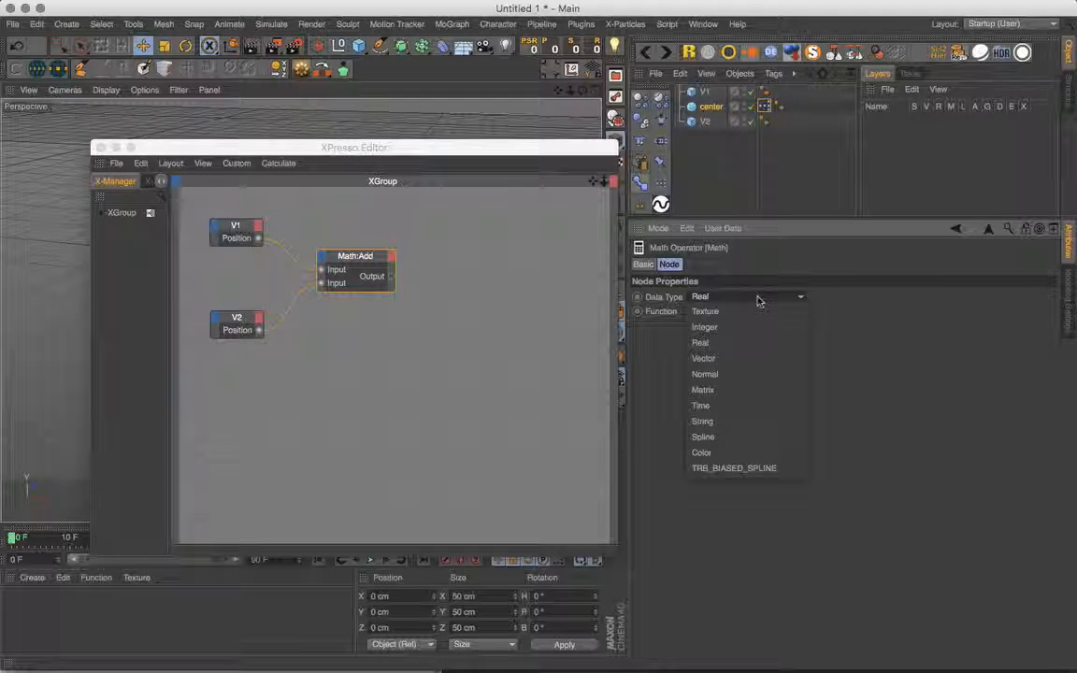
{"action": "left_click", "coordinate": [734, 360]}
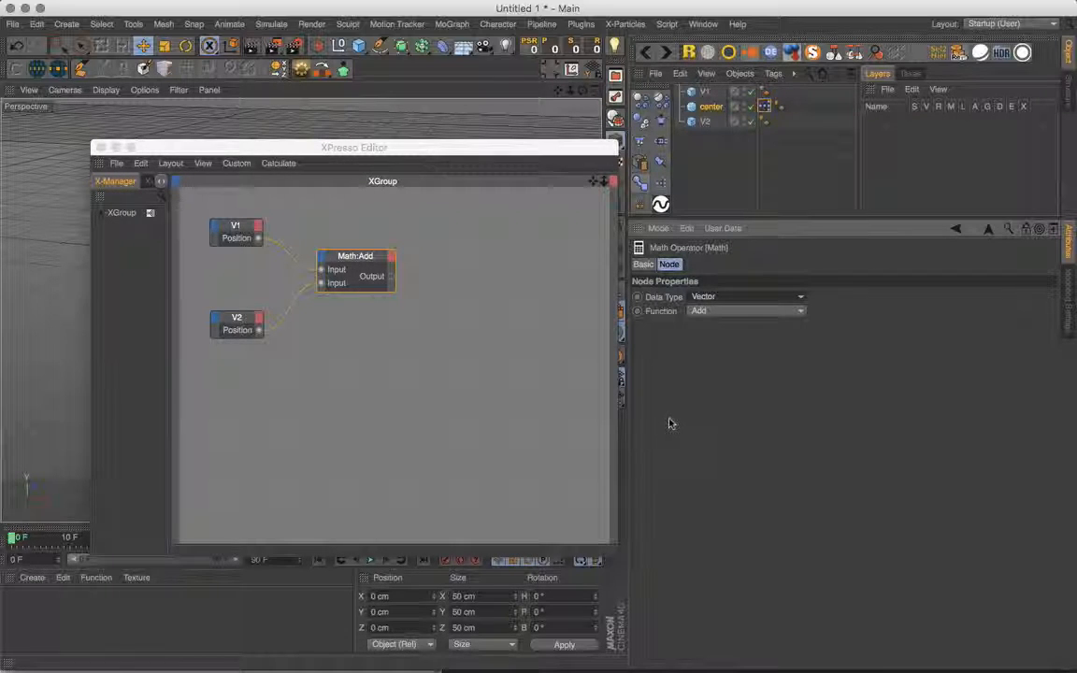
Duplicate the Math:Add node beside the original and connect the original's Output to the copy's first Input
{"action": "left_click_drag", "start_coordinate": [426, 148], "coordinate": [442, 165]}
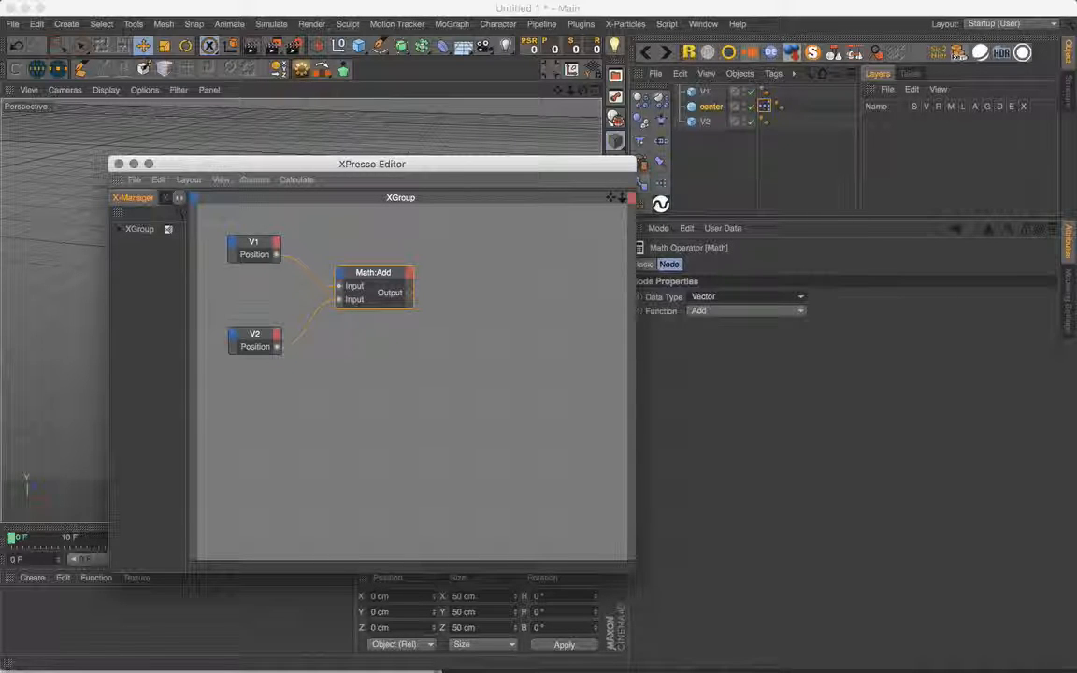
{"action": "right_click", "coordinate": [496, 255]}
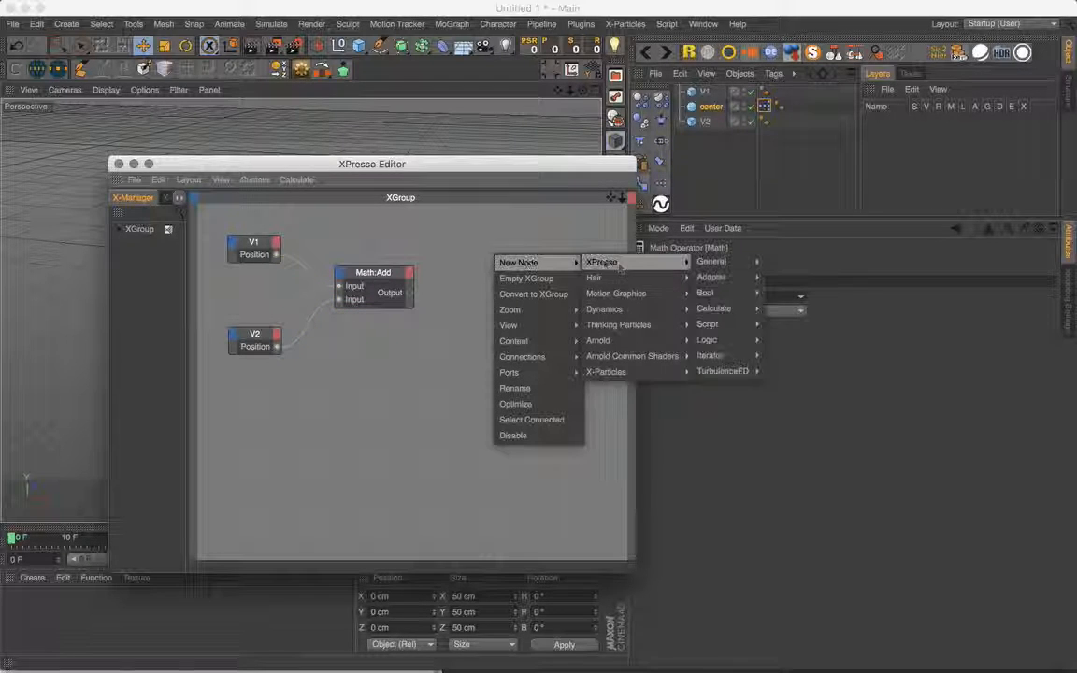
{"action": "left_click", "coordinate": [388, 275]}
{"action": "left_click_drag", "start_coordinate": [388, 275], "coordinate": [525, 289]}
{"action": "left_click_drag", "start_coordinate": [410, 293], "coordinate": [511, 277]}
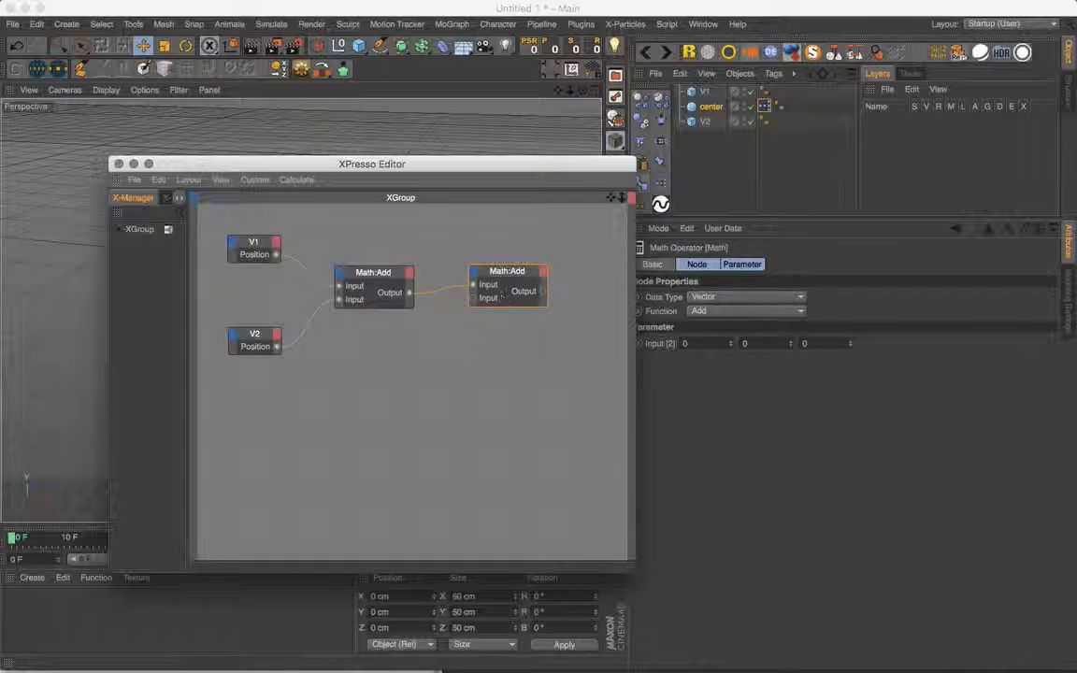
Try the Divide function on the second Math node and look for a Vector data type
{"action": "left_click", "coordinate": [788, 312]}
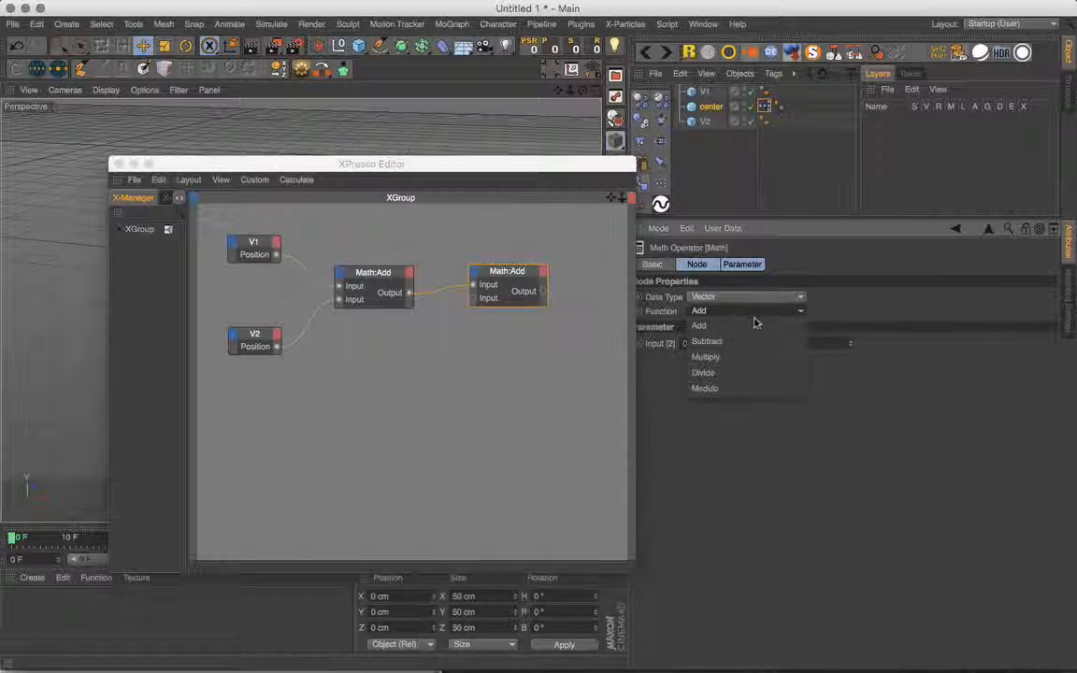
{"action": "left_click", "coordinate": [743, 376]}
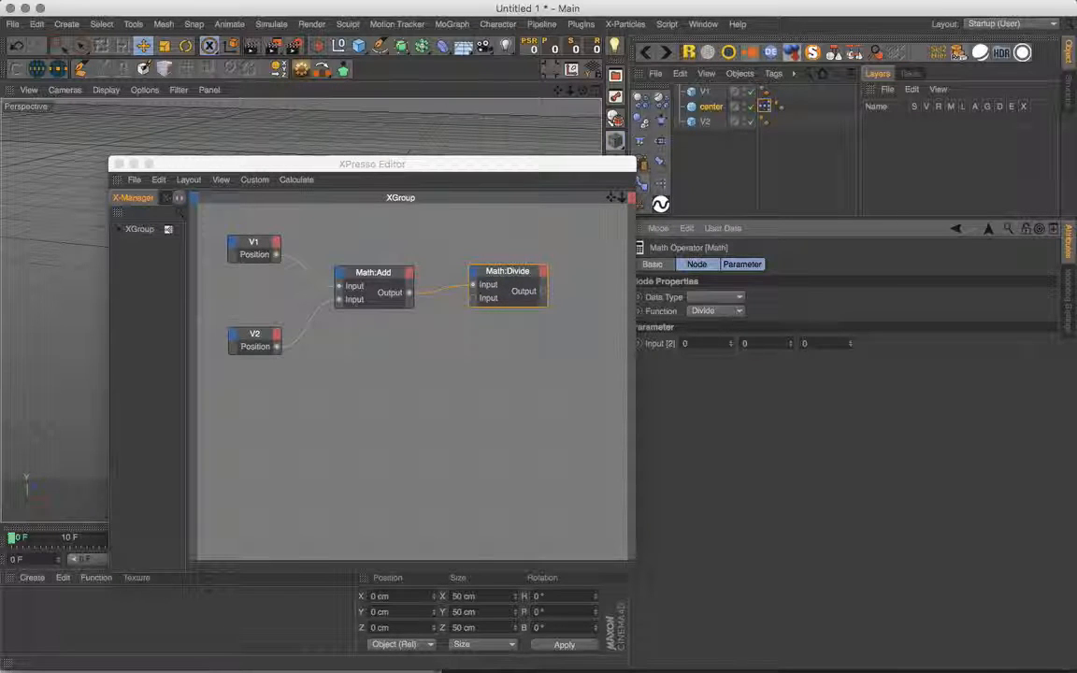
{"action": "left_click", "coordinate": [714, 296]}
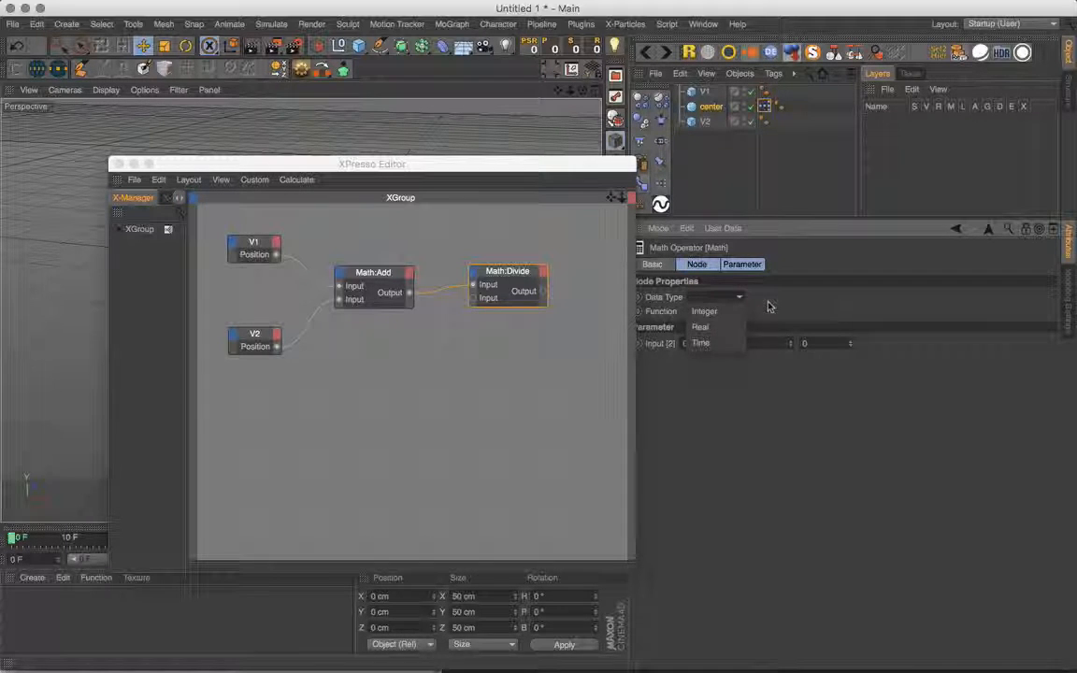
{"action": "left_click", "coordinate": [740, 296]}
{"action": "left_click", "coordinate": [716, 311]}
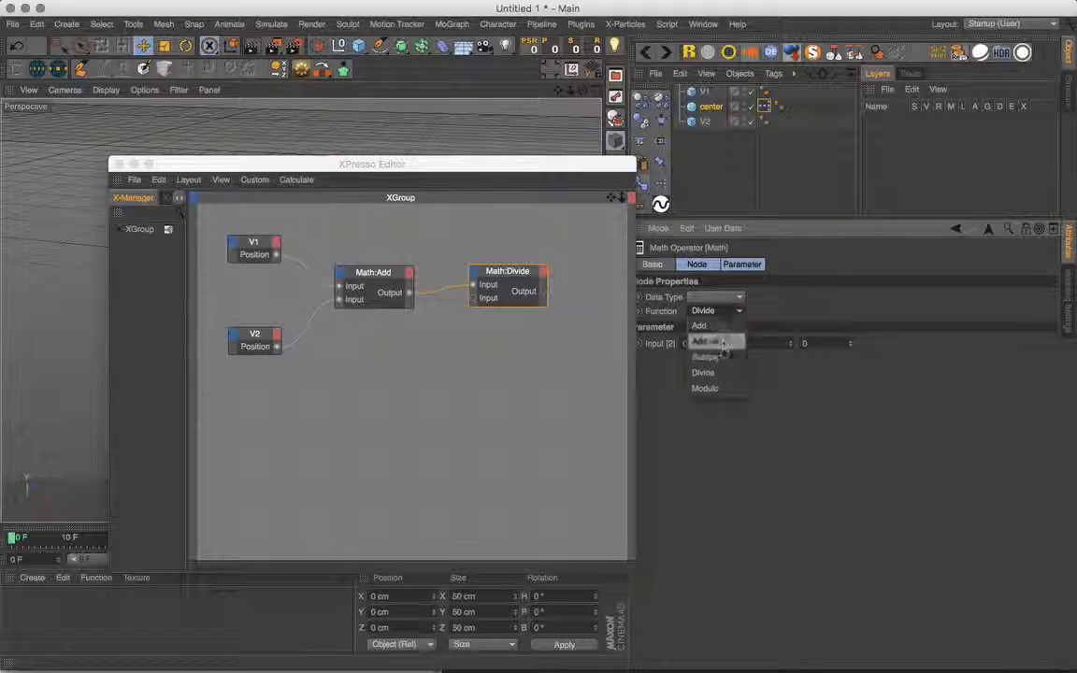
{"action": "left_click", "coordinate": [721, 310]}
{"action": "left_click", "coordinate": [734, 298]}
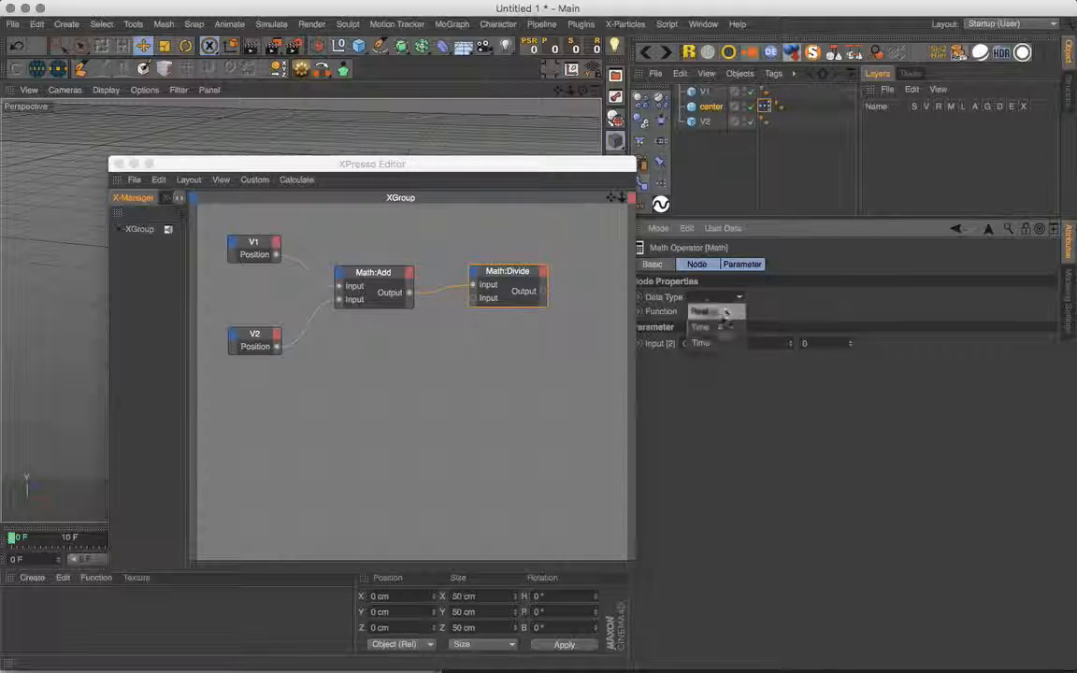
{"action": "left_click", "coordinate": [737, 326]}
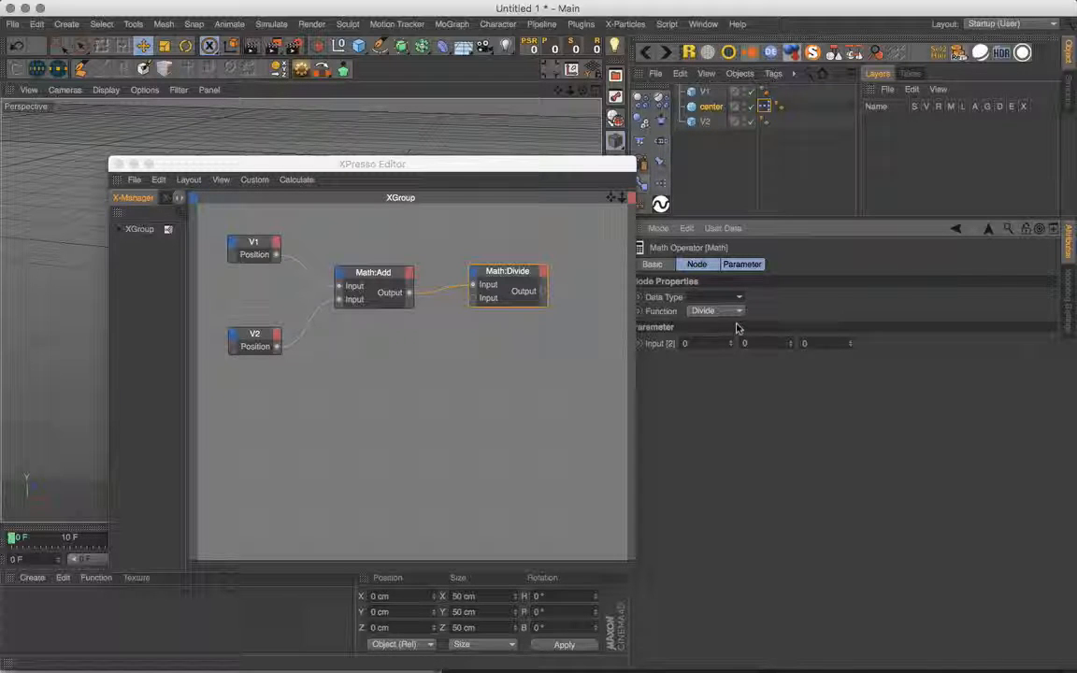
Set the second Math node's function to Multiply with the Vector data type
{"action": "left_click", "coordinate": [737, 312]}
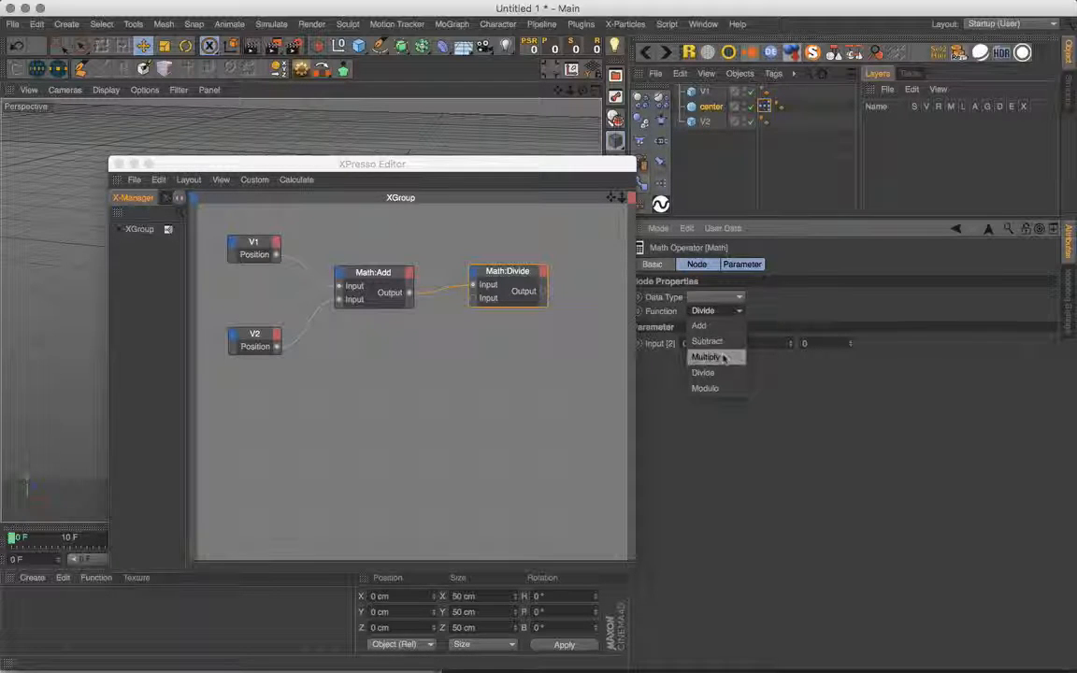
{"action": "left_click", "coordinate": [726, 359]}
{"action": "left_click", "coordinate": [734, 298]}
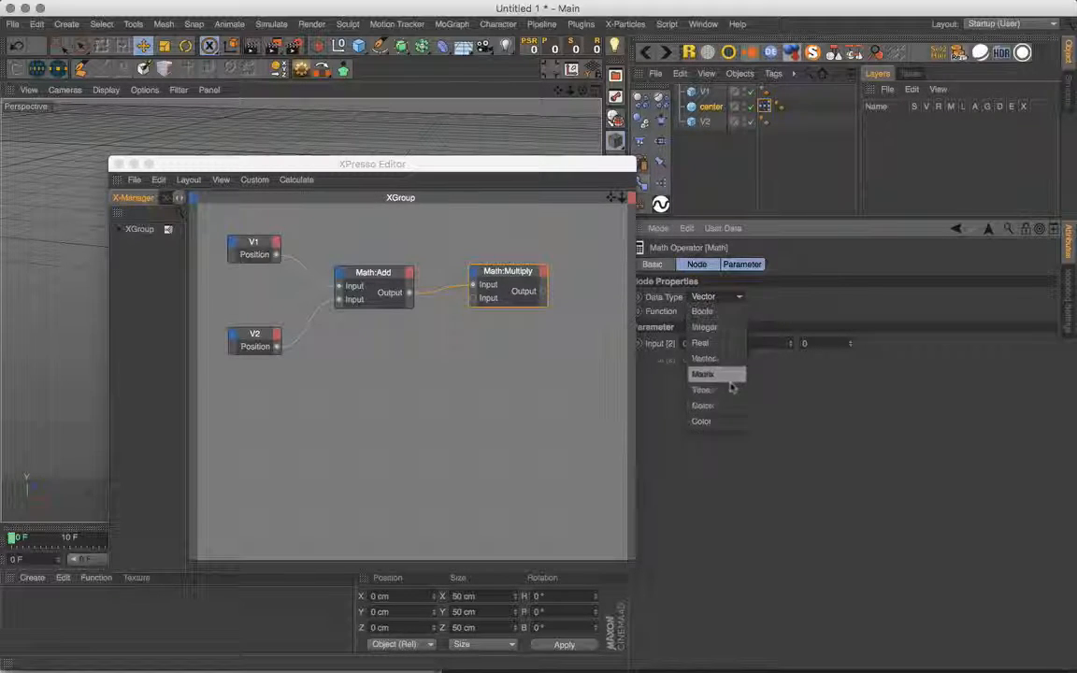
{"action": "left_click", "coordinate": [781, 297]}
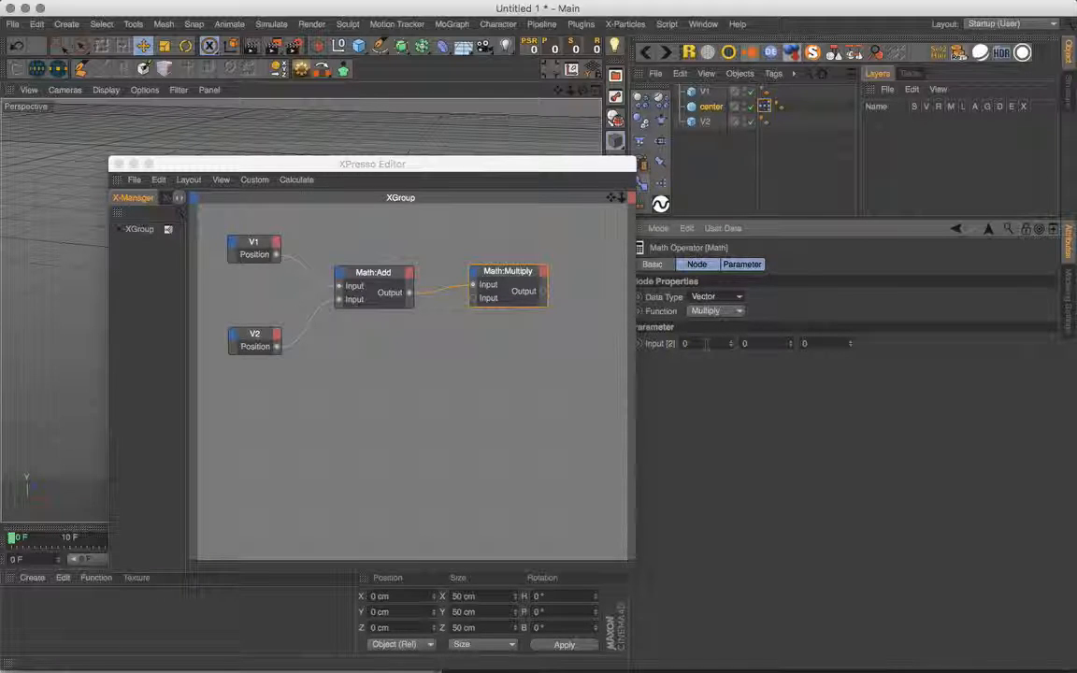
Set all three components of Input [2] on the Math:Multiply node to 0.5
{"action": "left_click", "coordinate": [708, 343]}
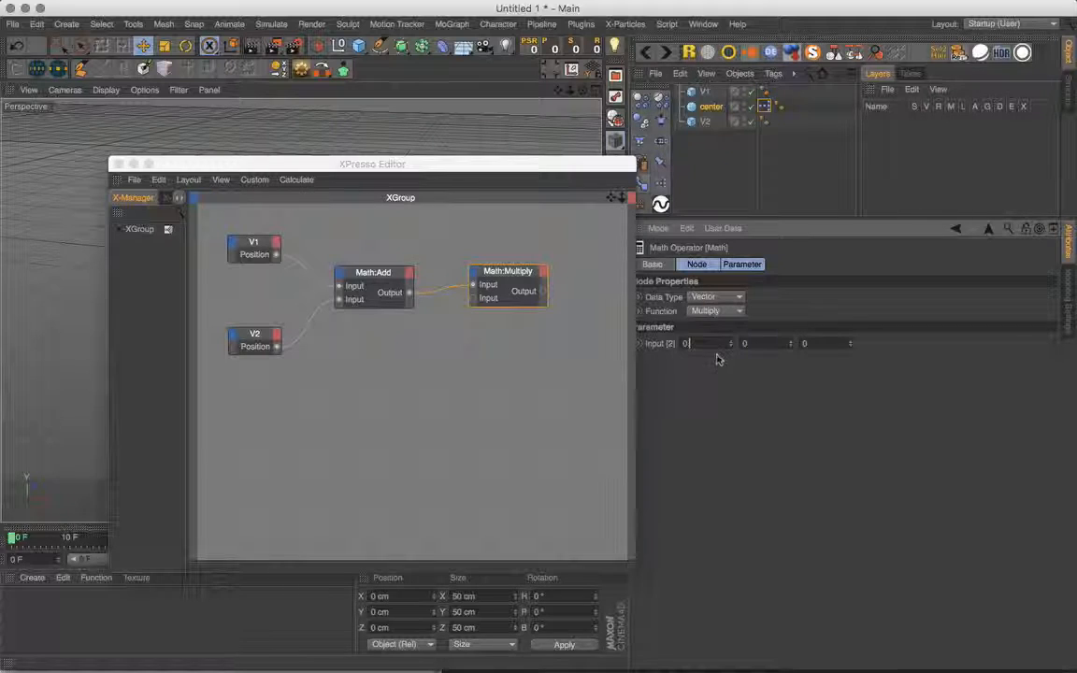
{"action": "type", "text": ".5"}
{"action": "key", "text": "Tab"}
{"action": "type", "text": "0."}
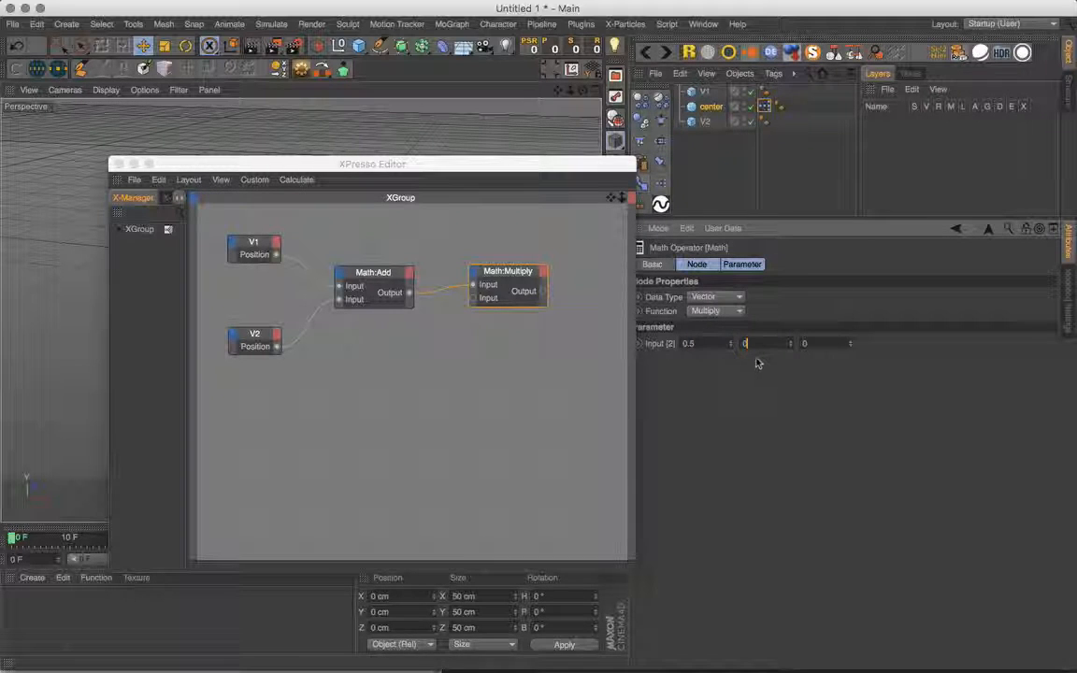
{"action": "type", "text": "50"}
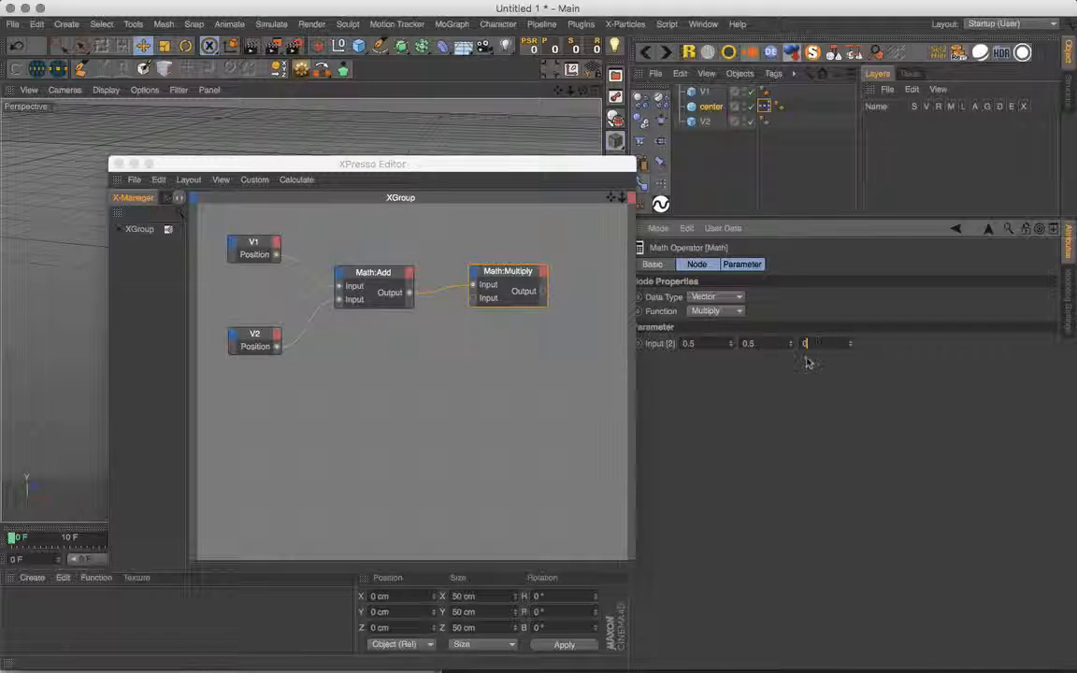
{"action": "type", "text": ".5"}
Shift the existing nodes to make room, add the center object as a node, and connect the Math:Multiply Output to its Position input
{"action": "left_click_drag", "start_coordinate": [546, 303], "coordinate": [225, 201]}
{"action": "left_click_drag", "start_coordinate": [497, 278], "coordinate": [449, 283]}
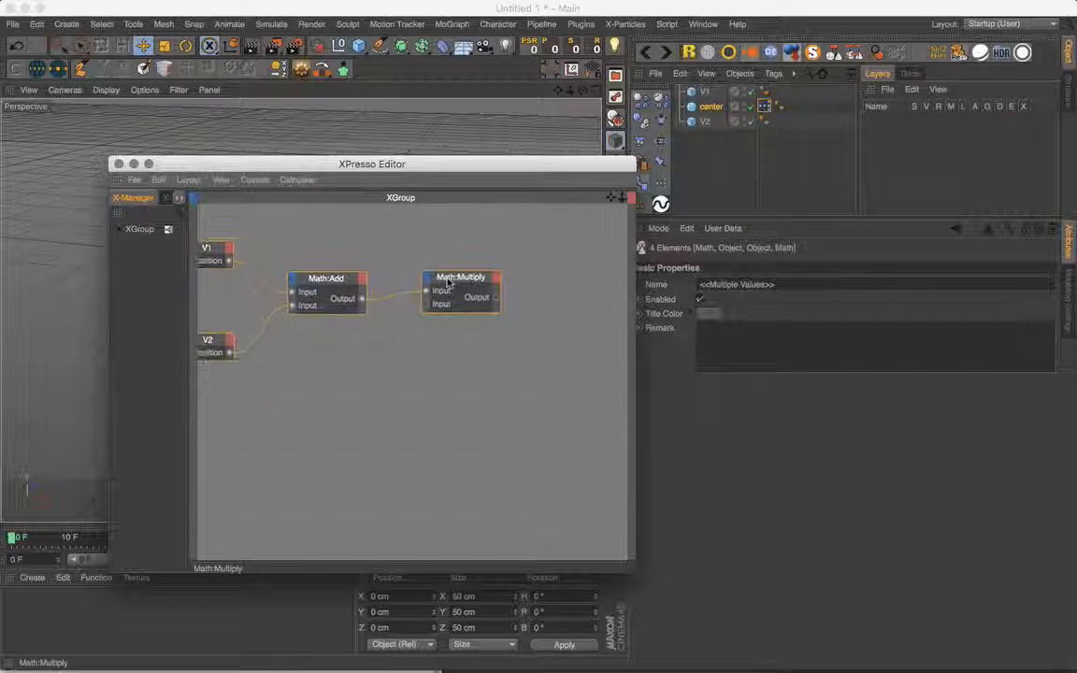
{"action": "left_click_drag", "start_coordinate": [711, 107], "coordinate": [569, 285]}
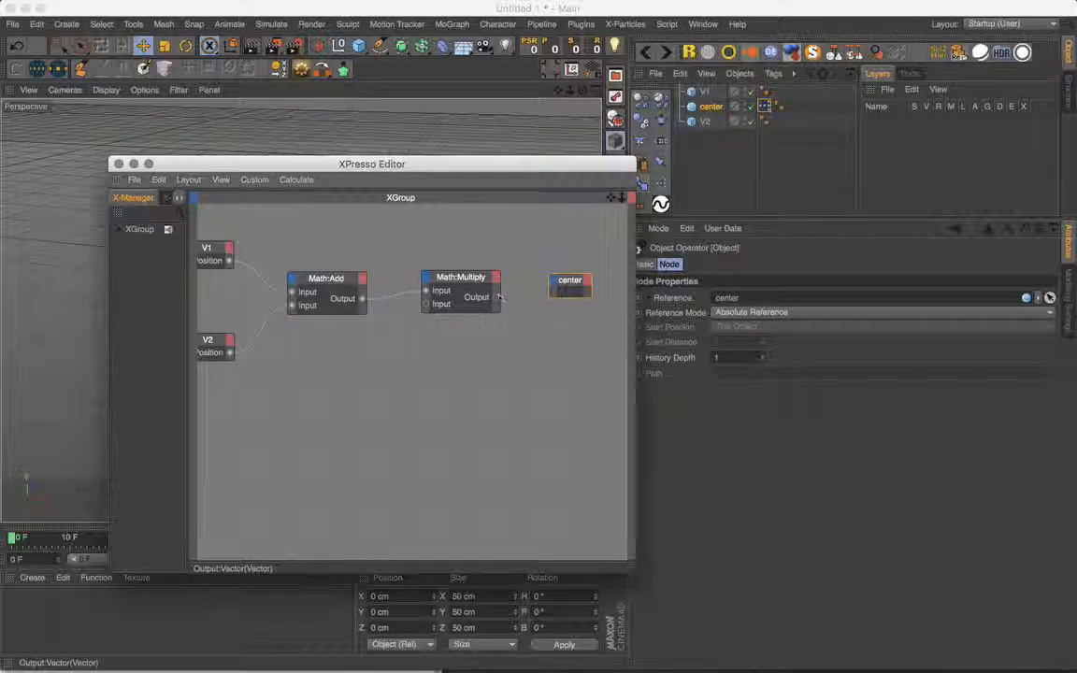
{"action": "left_click_drag", "start_coordinate": [497, 298], "coordinate": [755, 350]}
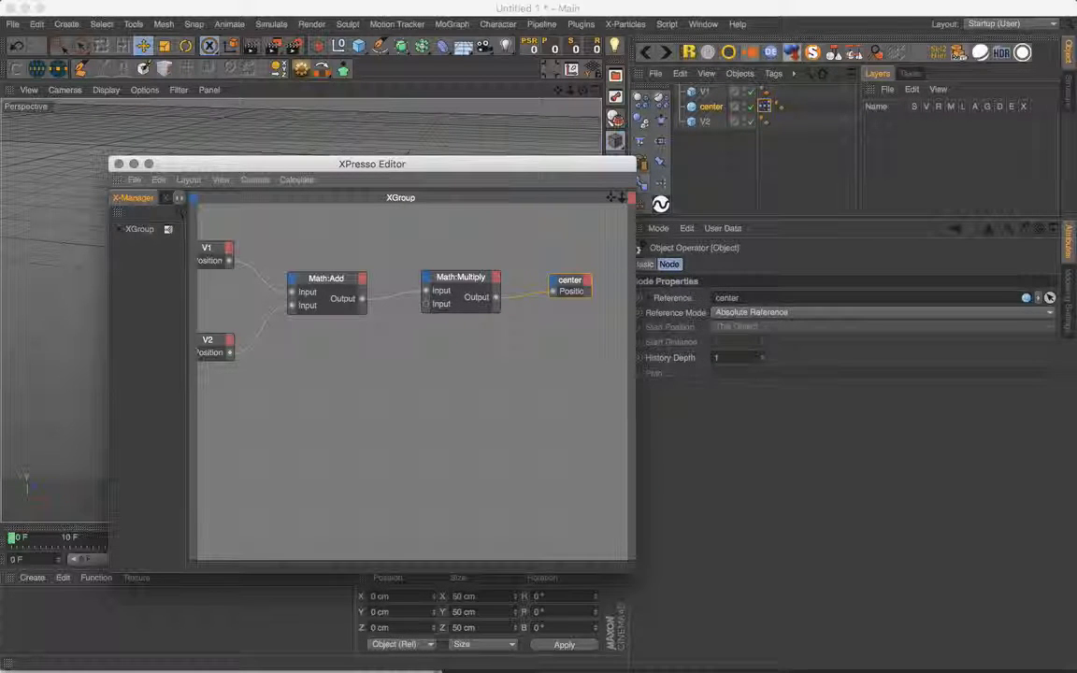
Uncover the viewport and move the V1 and V2 cubes to test whether the center sphere follows their midpoint
{"action": "left_click_drag", "start_coordinate": [496, 170], "coordinate": [696, 441]}
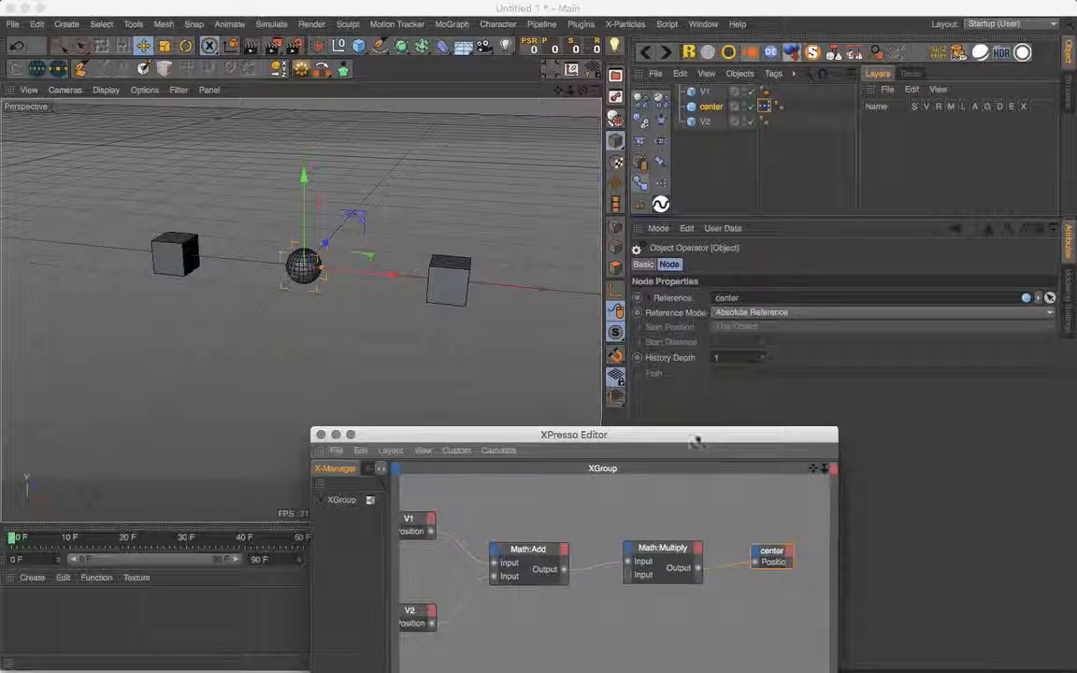
{"action": "left_click_drag", "start_coordinate": [397, 274], "coordinate": [300, 306]}
{"action": "left_click", "coordinate": [418, 269]}
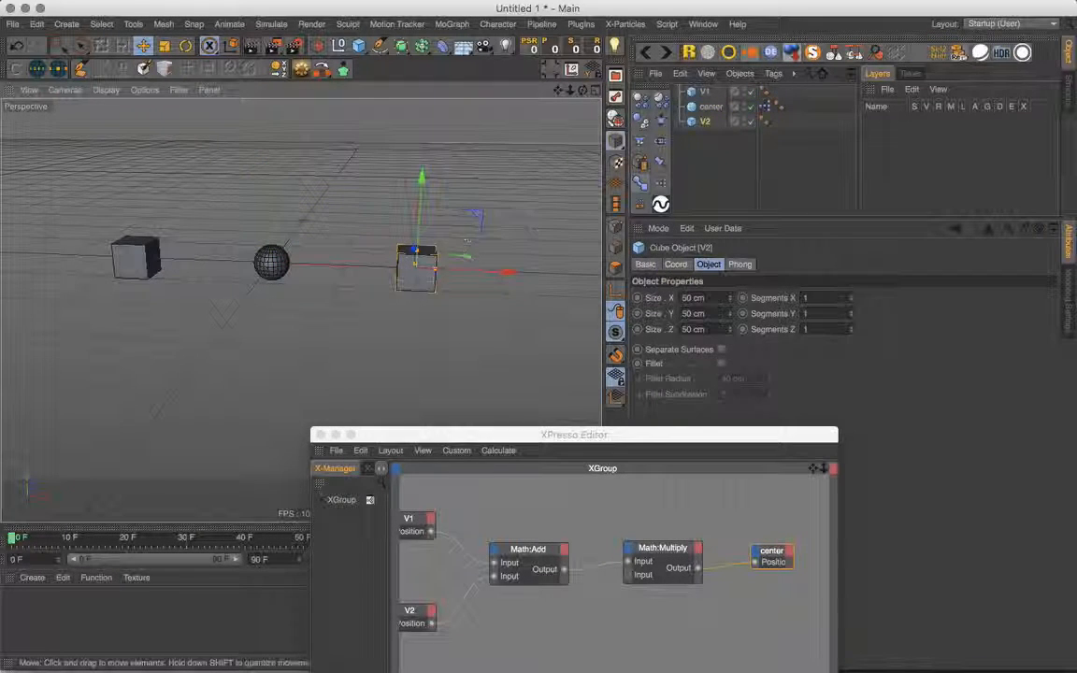
{"action": "left_click", "coordinate": [388, 404]}
{"action": "left_click_drag", "start_coordinate": [428, 270], "coordinate": [346, 305]}
{"action": "left_click_drag", "start_coordinate": [135, 258], "coordinate": [443, 201]}
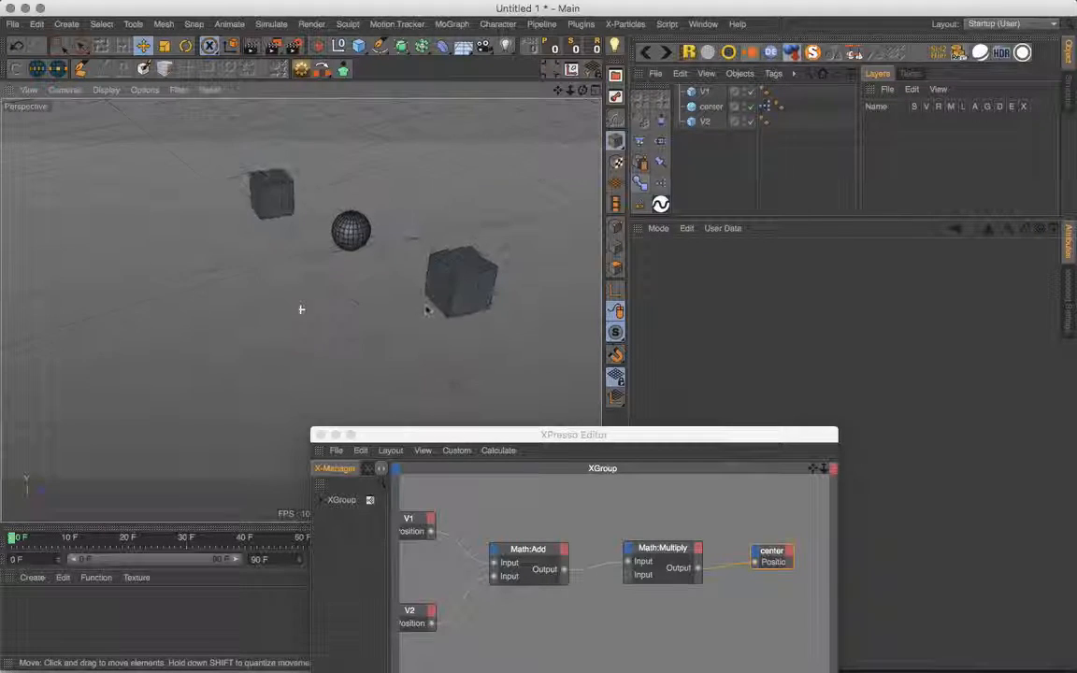
{"action": "left_click_drag", "start_coordinate": [458, 274], "coordinate": [161, 290]}
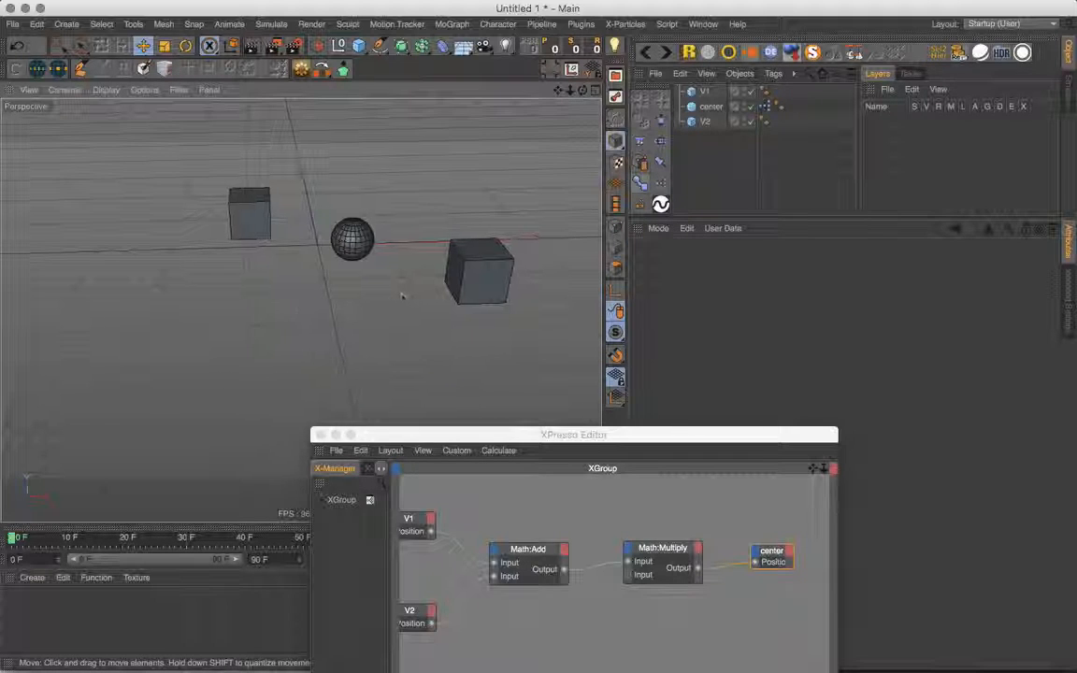
{"action": "left_click_drag", "start_coordinate": [249, 213], "coordinate": [260, 180]}
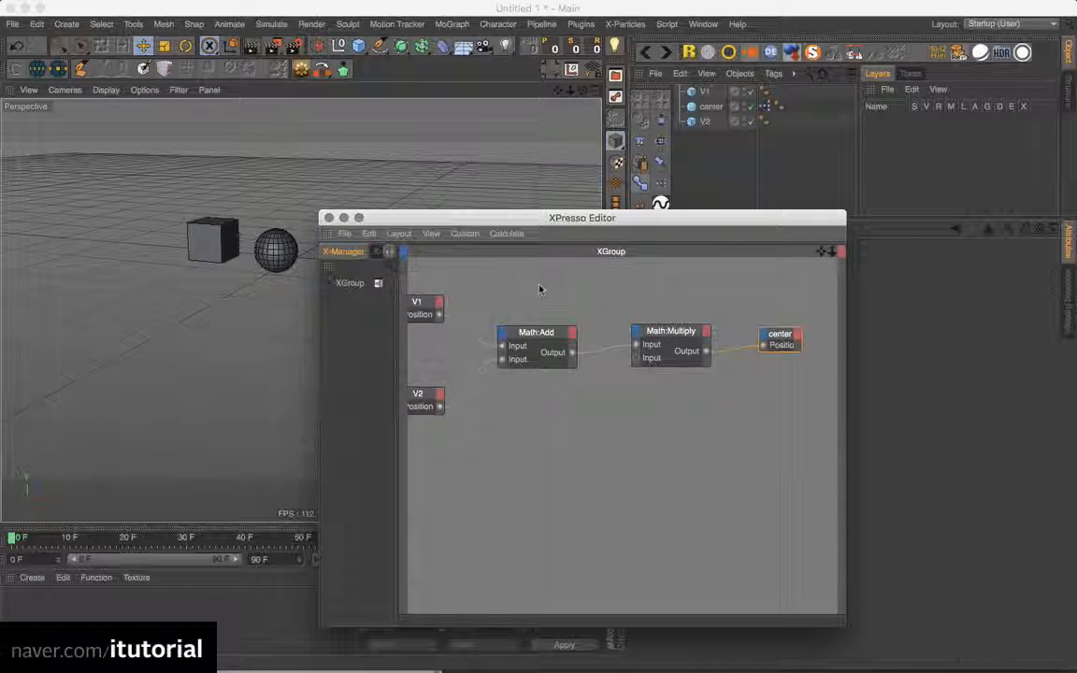
Switch to After Effects, add a null object to Comp 1 and place it just above the Solid-1 square
{"action": "key", "text": "super+Tab"}
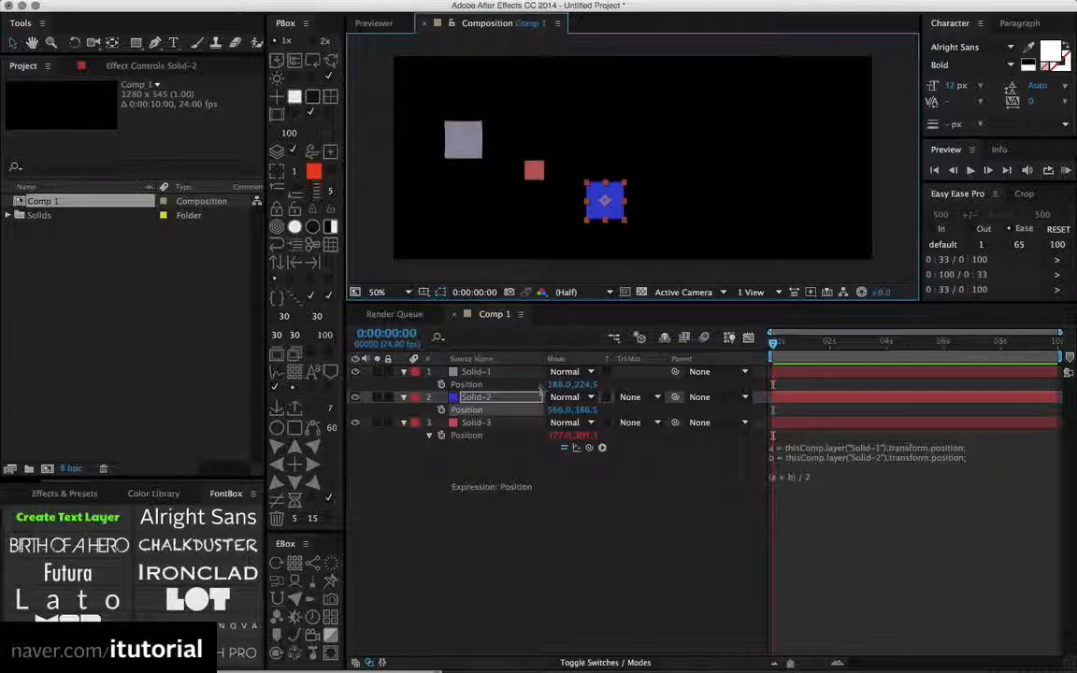
{"action": "left_click", "coordinate": [277, 98]}
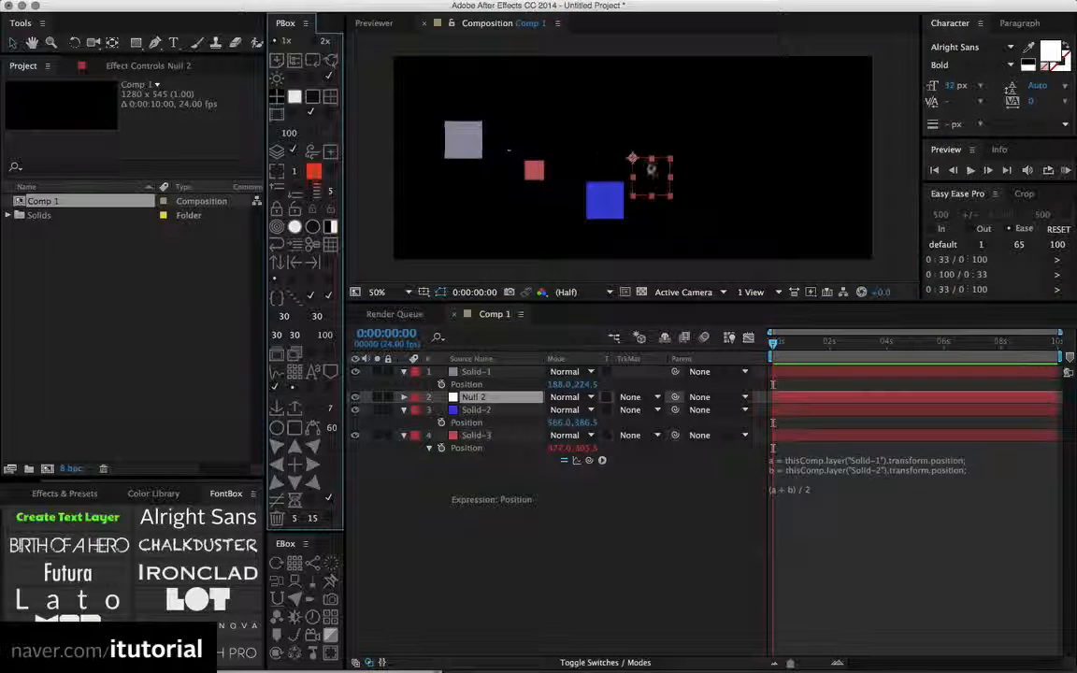
{"action": "left_click_drag", "start_coordinate": [652, 171], "coordinate": [496, 99]}
Reorder the layers so the null sits above Solid-1 and parent Solid-1 to the null
{"action": "left_click", "coordinate": [477, 372]}
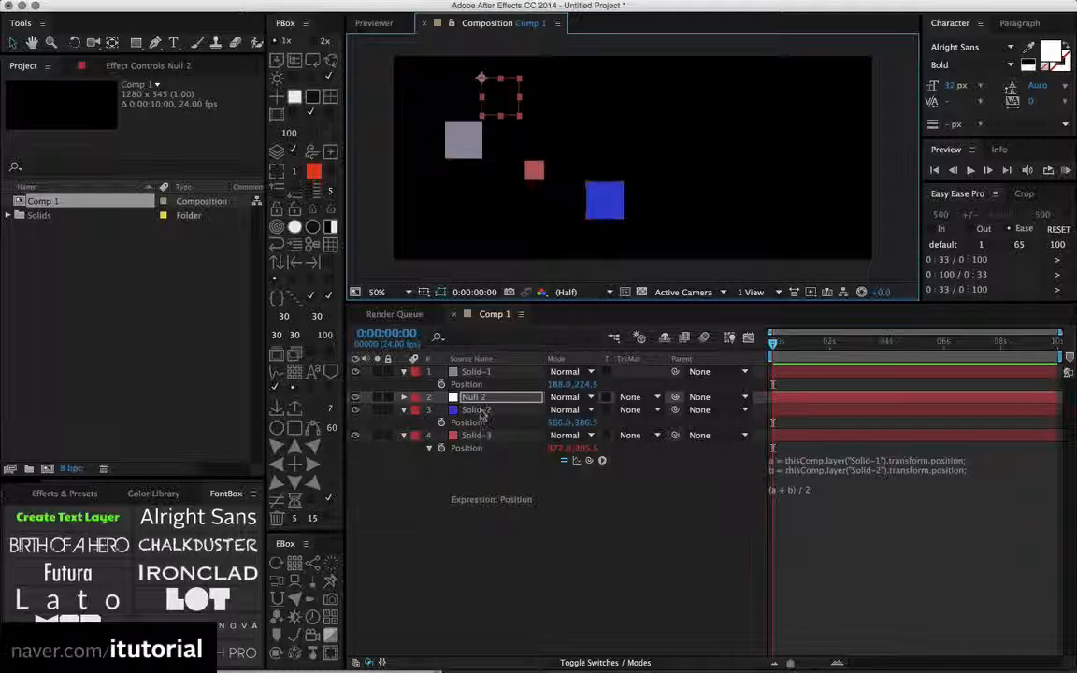
{"action": "left_click", "coordinate": [478, 411]}
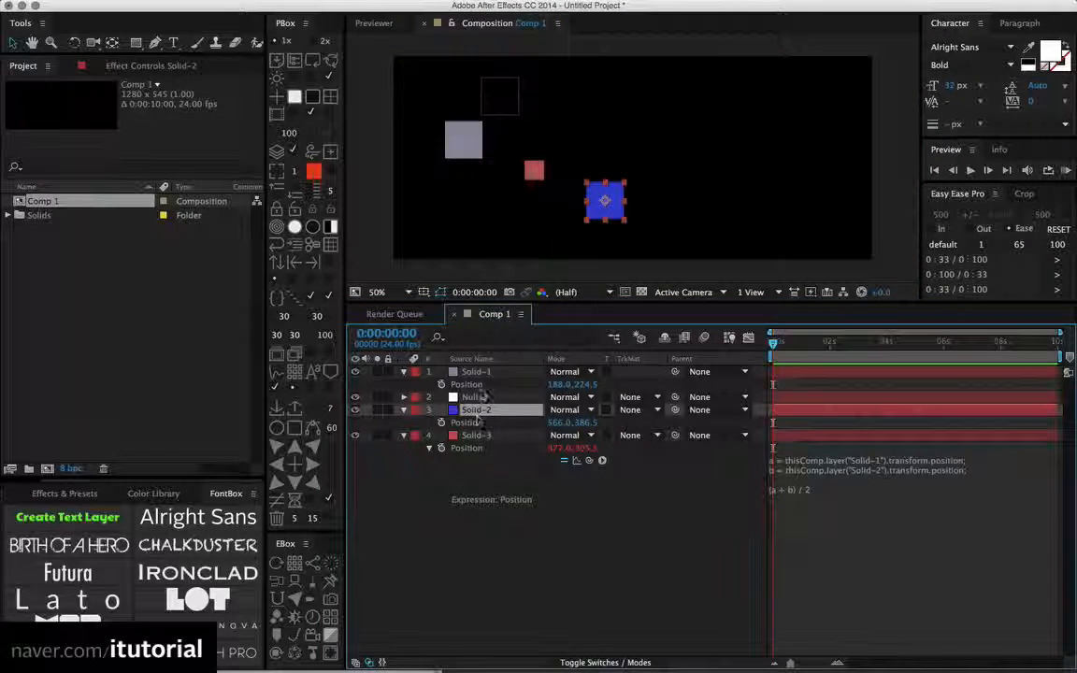
{"action": "left_click", "coordinate": [477, 372]}
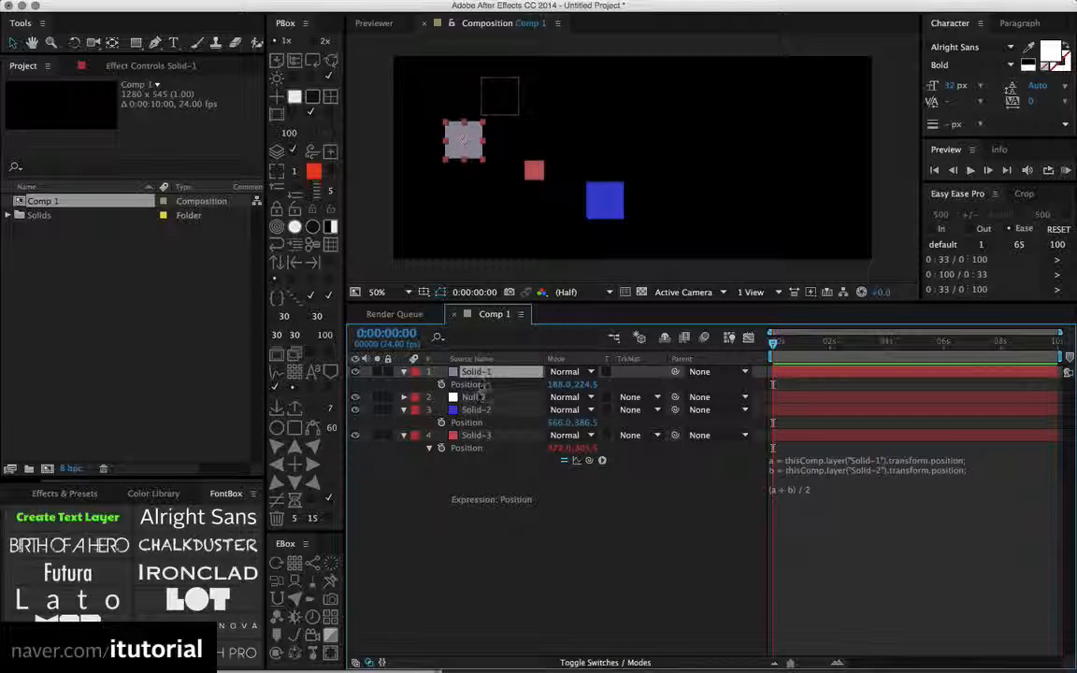
{"action": "left_click_drag", "start_coordinate": [477, 373], "coordinate": [477, 402]}
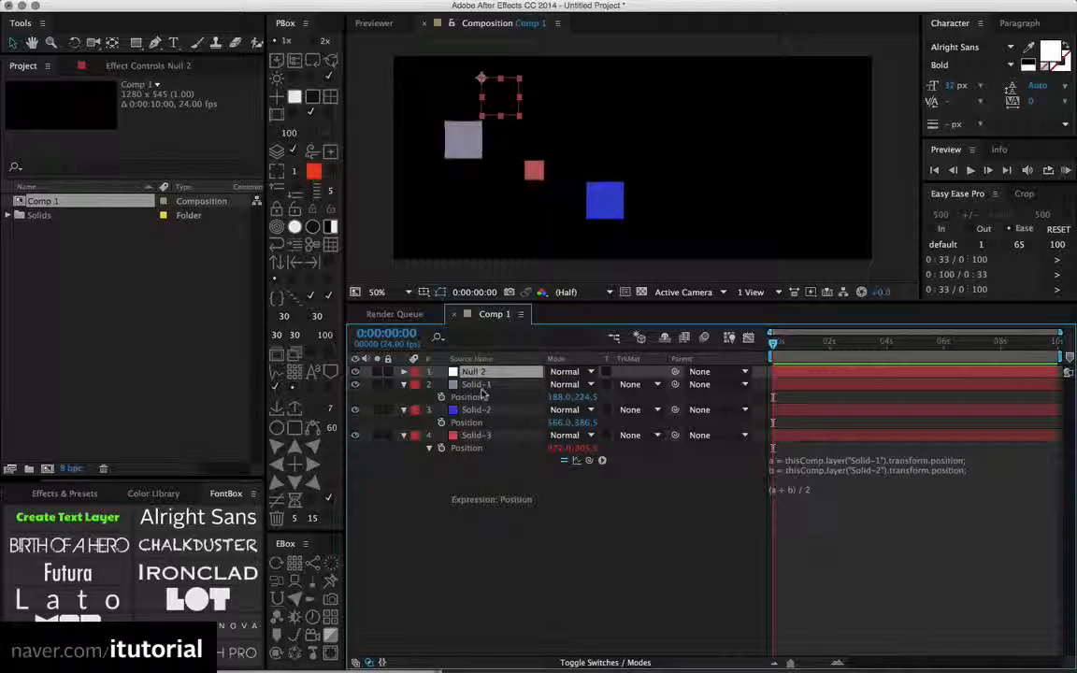
{"action": "left_click_drag", "start_coordinate": [675, 384], "coordinate": [483, 373]}
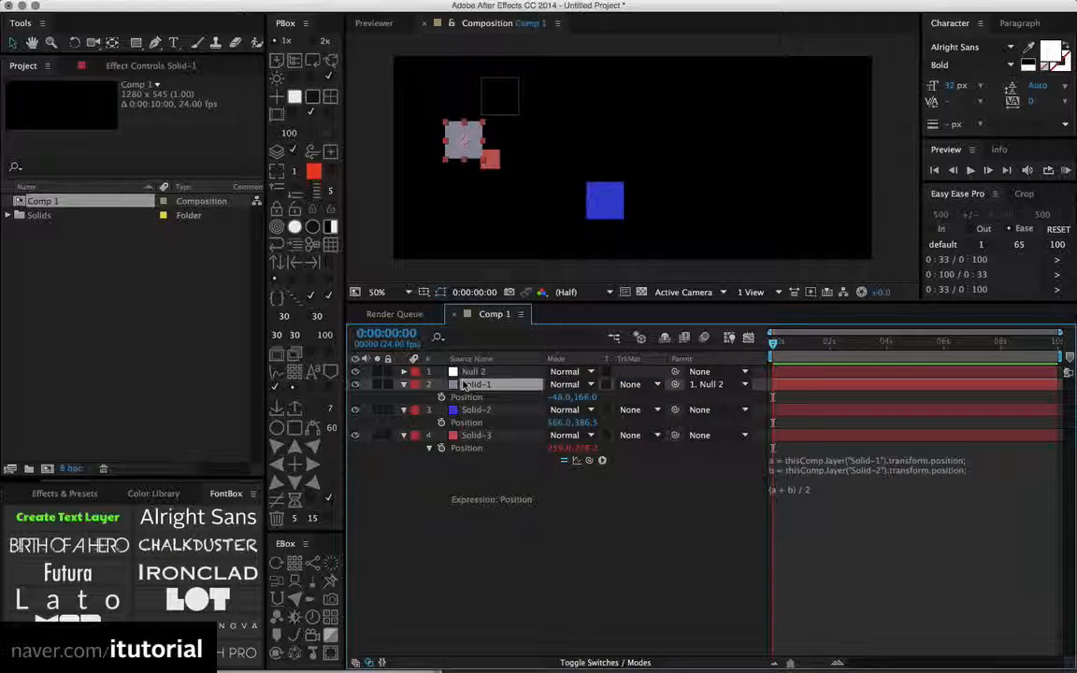
Move Solid-1 slightly, then insert the line c = thisComp.layer("Solid-1"); at the start of Solid-3's Position expression
{"action": "mouse_move", "coordinate": [472, 145]}
{"action": "left_mouse_down"}
{"action": "mouse_move", "coordinate": [569, 136]}
{"action": "mouse_move", "coordinate": [496, 136]}
{"action": "mouse_move", "coordinate": [474, 164]}
{"action": "left_mouse_up"}
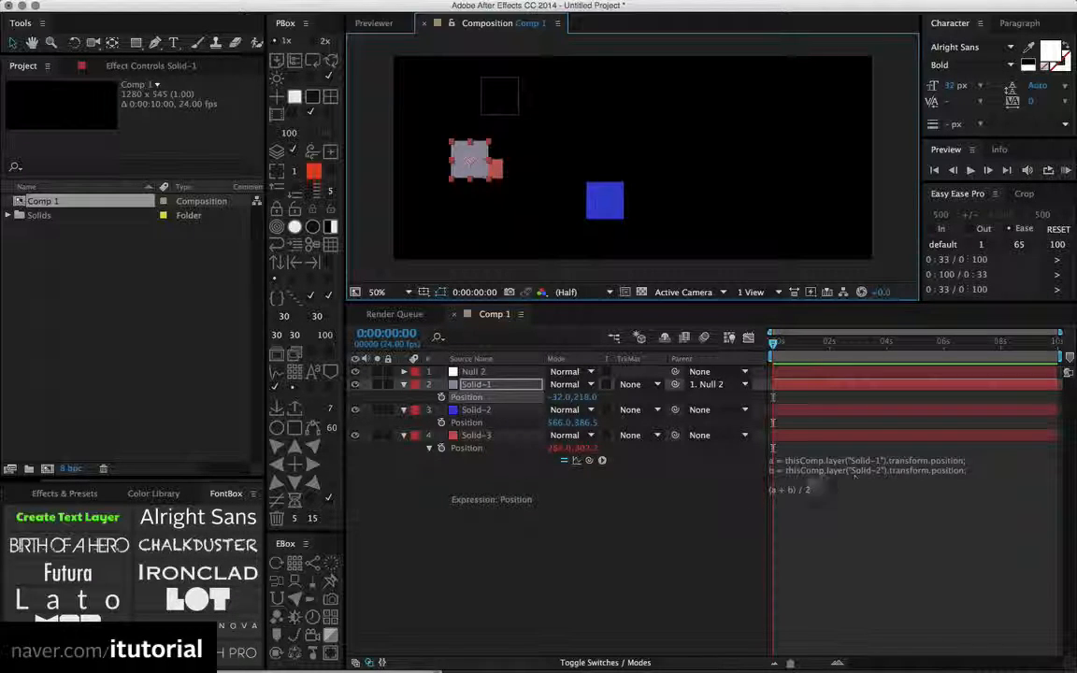
{"action": "left_click", "coordinate": [879, 470]}
{"action": "left_click", "coordinate": [880, 470]}
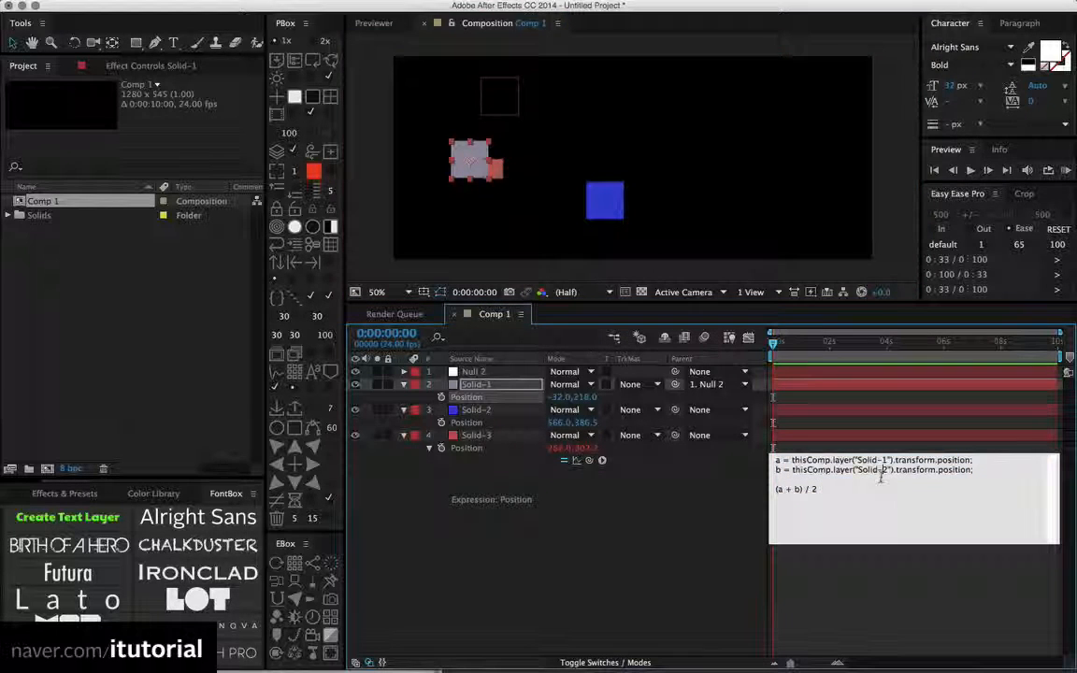
{"action": "double_click", "coordinate": [877, 470]}
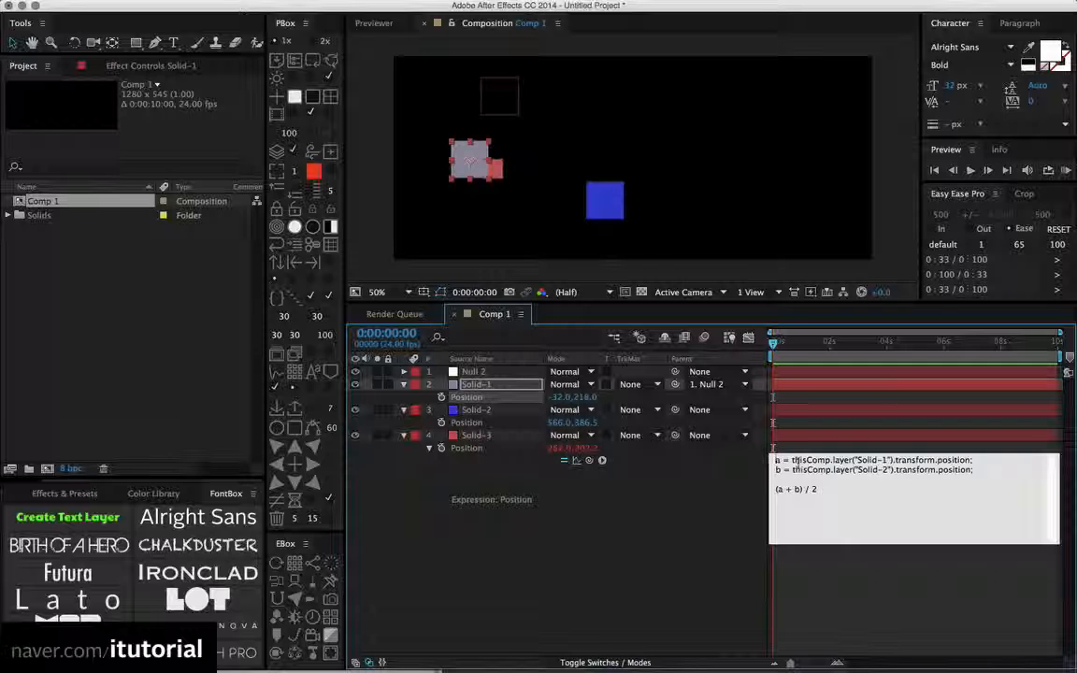
{"action": "key", "text": "Return"}
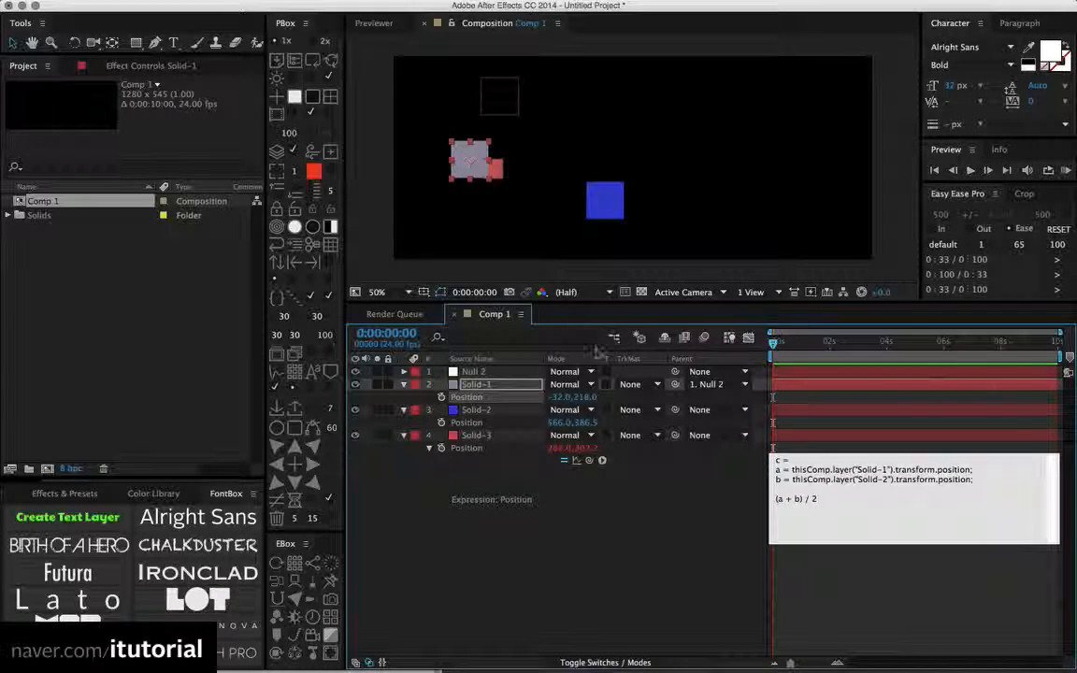
{"action": "left_click_drag", "start_coordinate": [590, 460], "coordinate": [475, 384]}
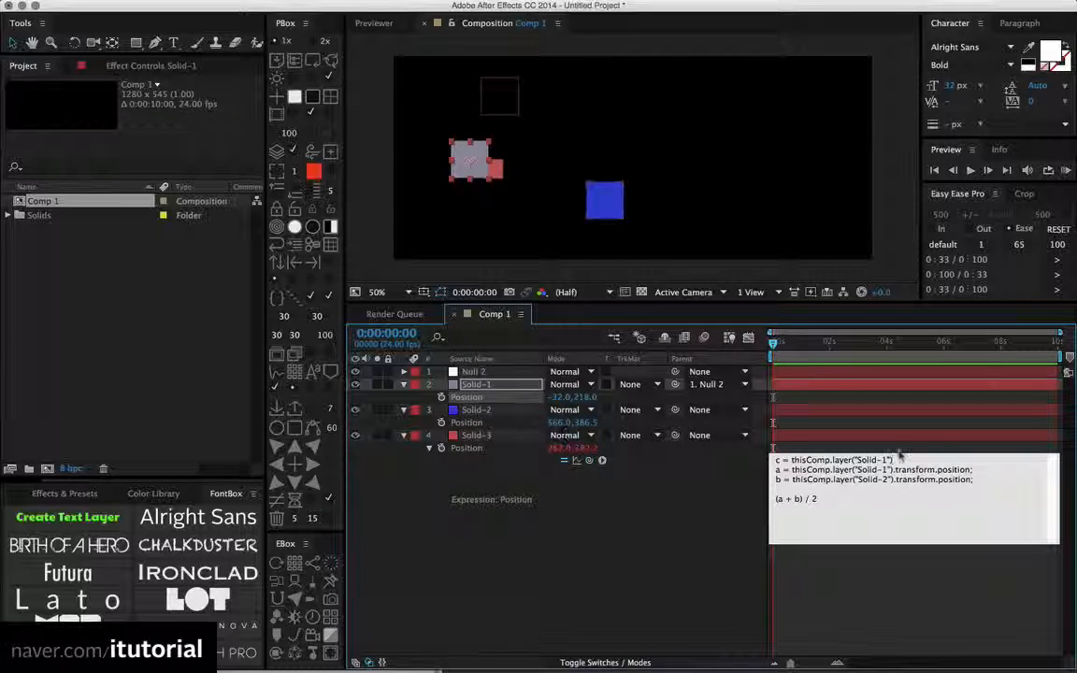
{"action": "type", "text": ";"}
Redefine variable a in the expression as c.toWorld(c.anchorPoint); and apply the edit
{"action": "left_click_drag", "start_coordinate": [980, 470], "coordinate": [790, 470]}
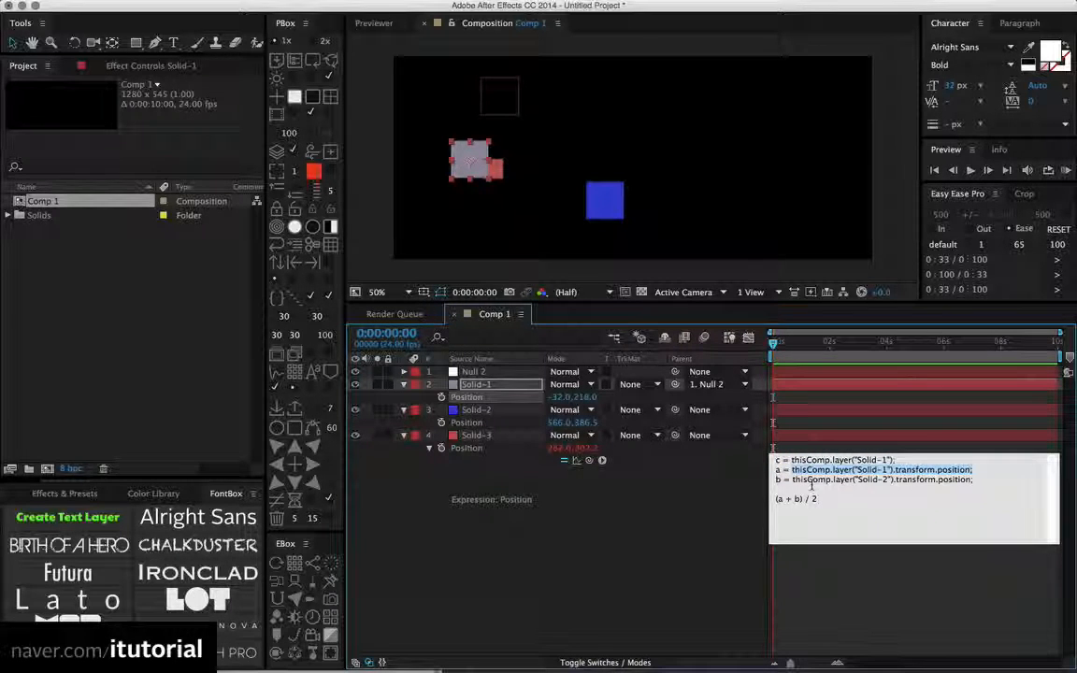
{"action": "type", "text": "c.toW"}
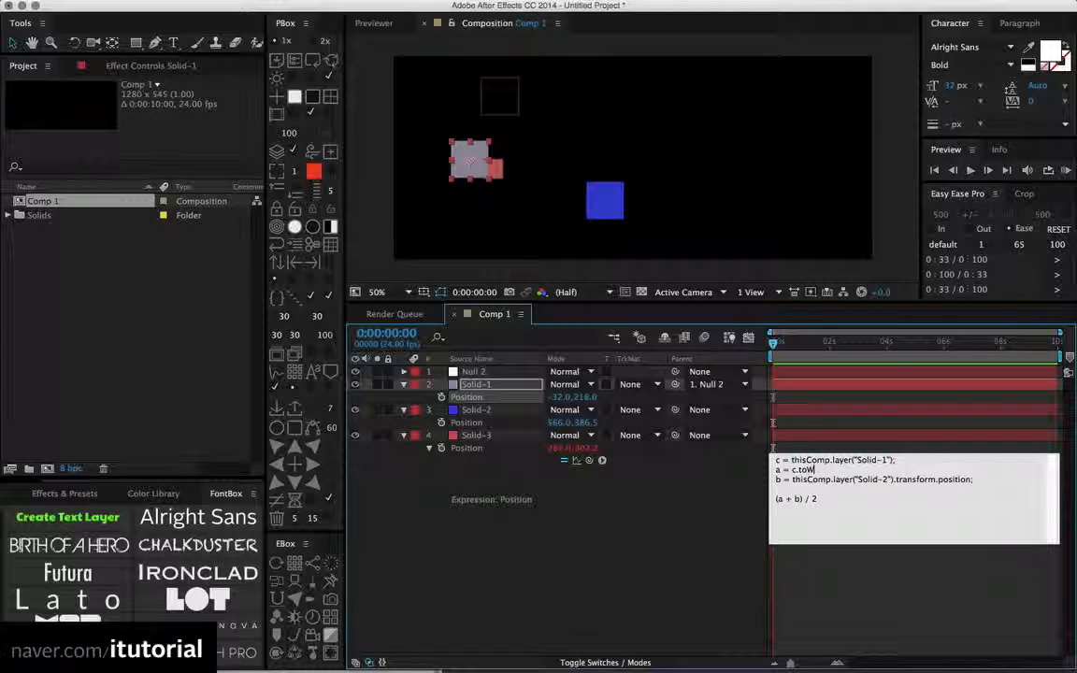
{"action": "type", "text": "orld(c."}
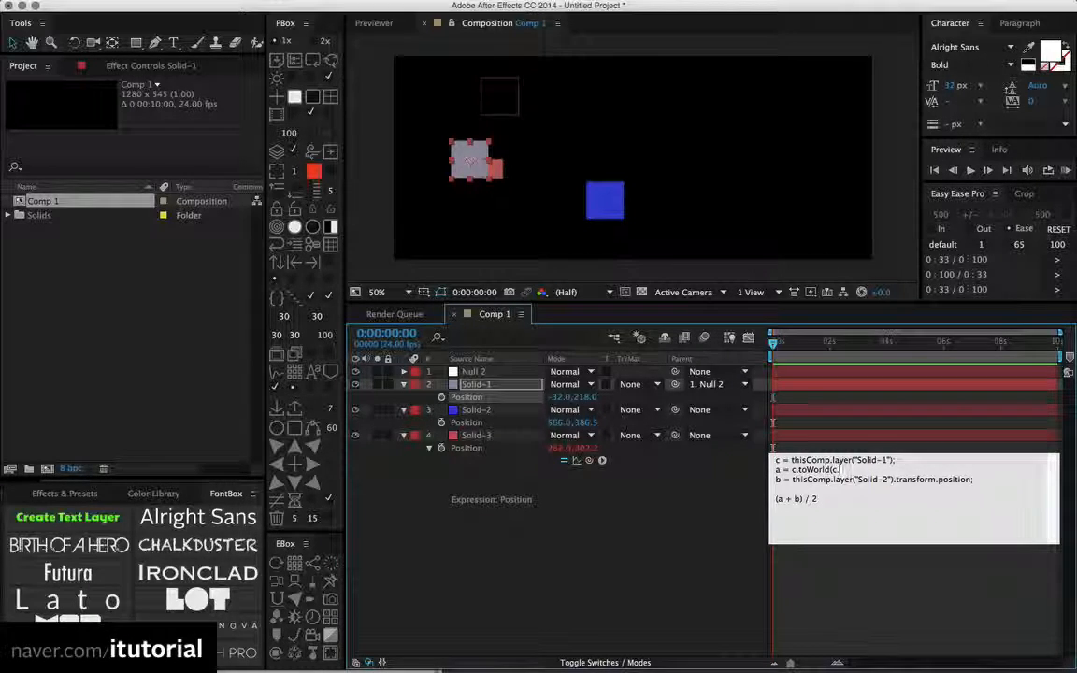
{"action": "type", "text": "an"}
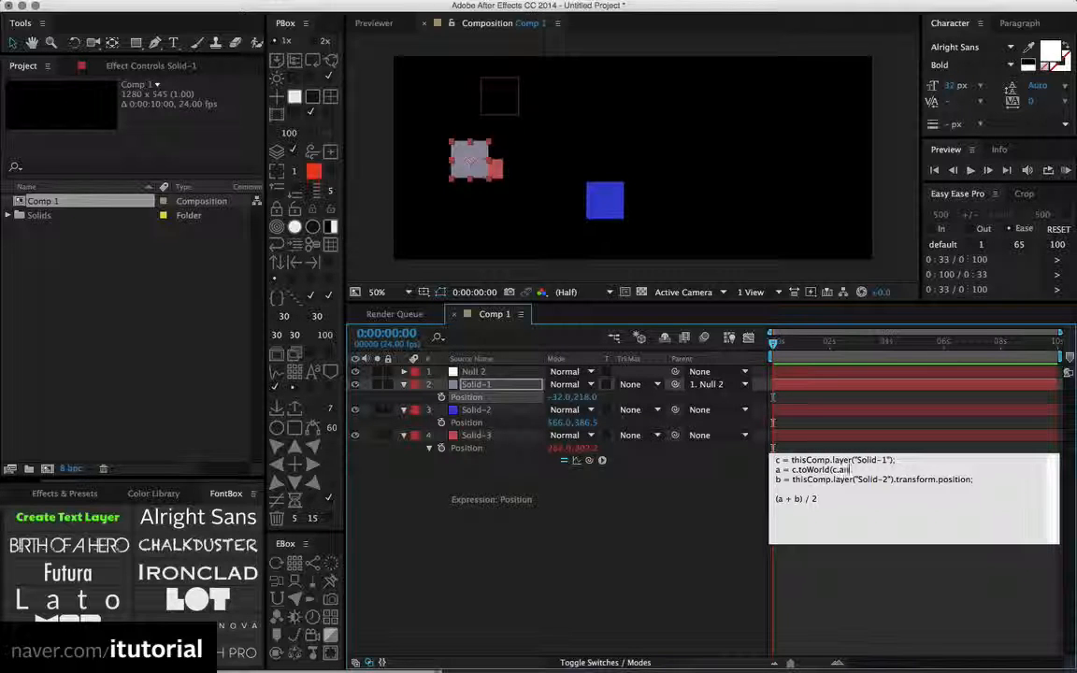
{"action": "type", "text": "chorPoint);"}
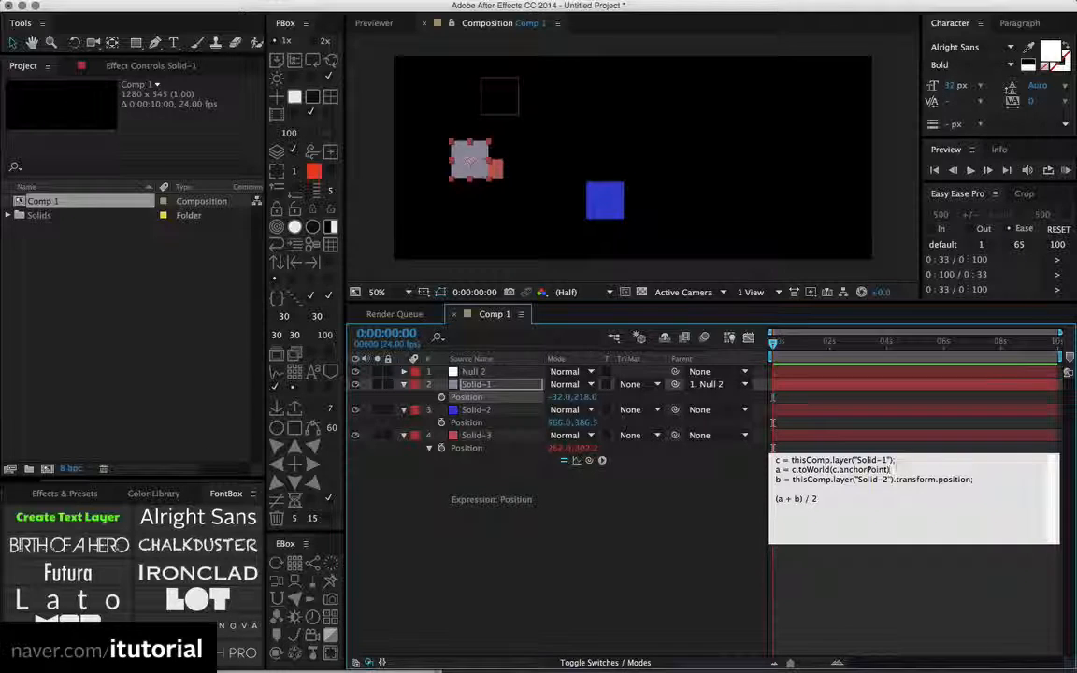
{"action": "left_click", "coordinate": [724, 519]}
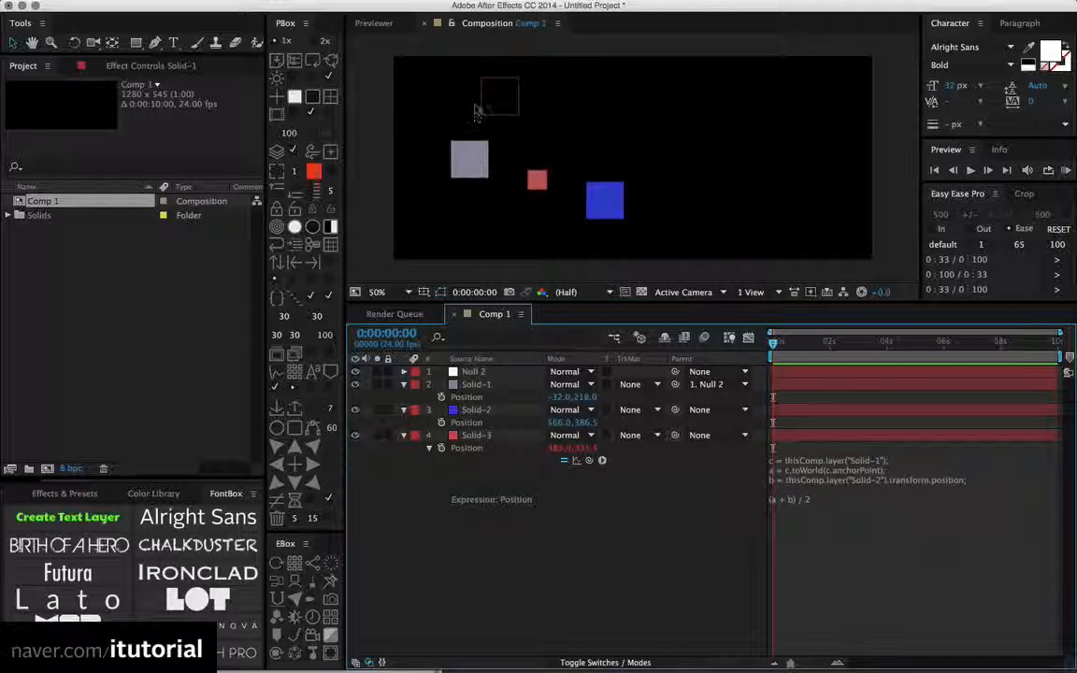
Move Solid-1, Solid-2 and the parent null in the composition to test whether Solid-3 stays midway
{"action": "left_click", "coordinate": [499, 96]}
{"action": "left_click", "coordinate": [477, 166]}
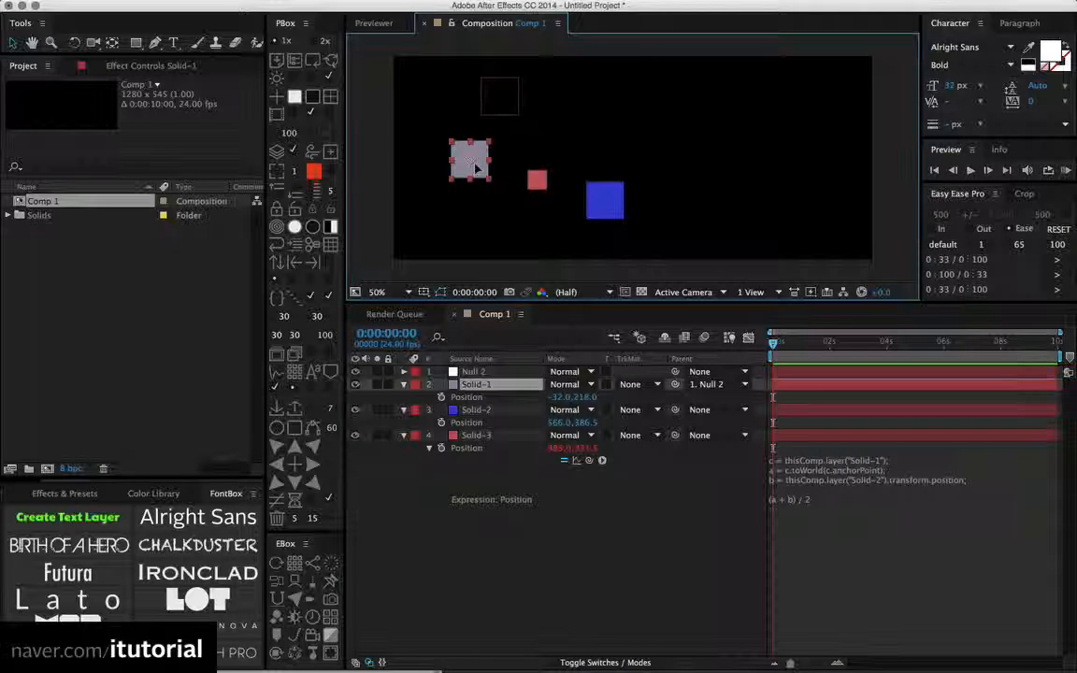
{"action": "left_click_drag", "start_coordinate": [477, 166], "coordinate": [500, 174]}
{"action": "mouse_move", "coordinate": [617, 197]}
{"action": "left_mouse_down"}
{"action": "mouse_move", "coordinate": [636, 164]}
{"action": "mouse_move", "coordinate": [621, 211]}
{"action": "mouse_move", "coordinate": [634, 202]}
{"action": "mouse_move", "coordinate": [614, 224]}
{"action": "mouse_move", "coordinate": [619, 208]}
{"action": "left_mouse_up"}
{"action": "left_click_drag", "start_coordinate": [502, 98], "coordinate": [529, 112]}
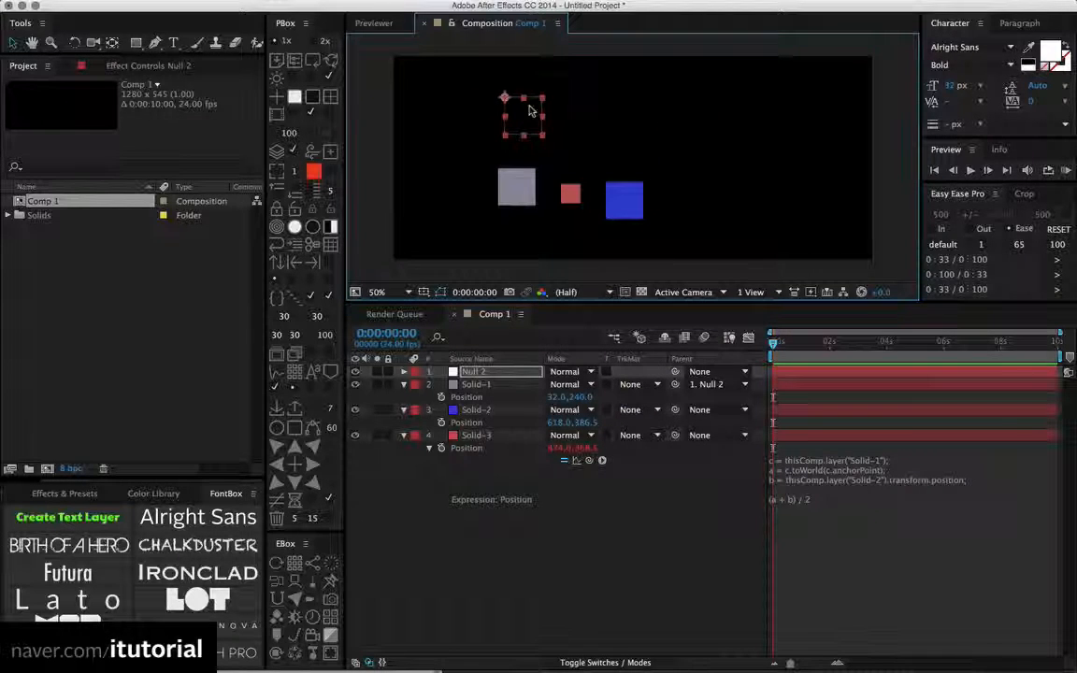
Switch to Cinema 4D, uncover the viewport, and add a null object placed just above the V1 cube
{"action": "key", "text": "super+Tab"}
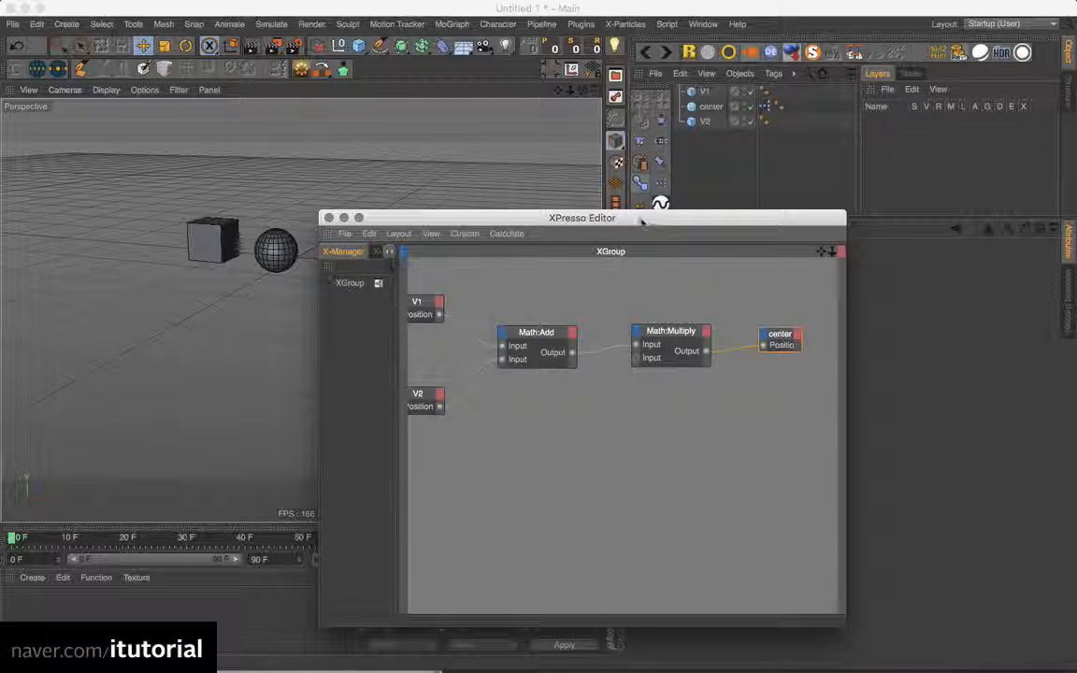
{"action": "left_click_drag", "start_coordinate": [571, 217], "coordinate": [375, 339]}
{"action": "left_click", "coordinate": [395, 288]}
{"action": "left_click_drag", "start_coordinate": [395, 288], "coordinate": [423, 192]}
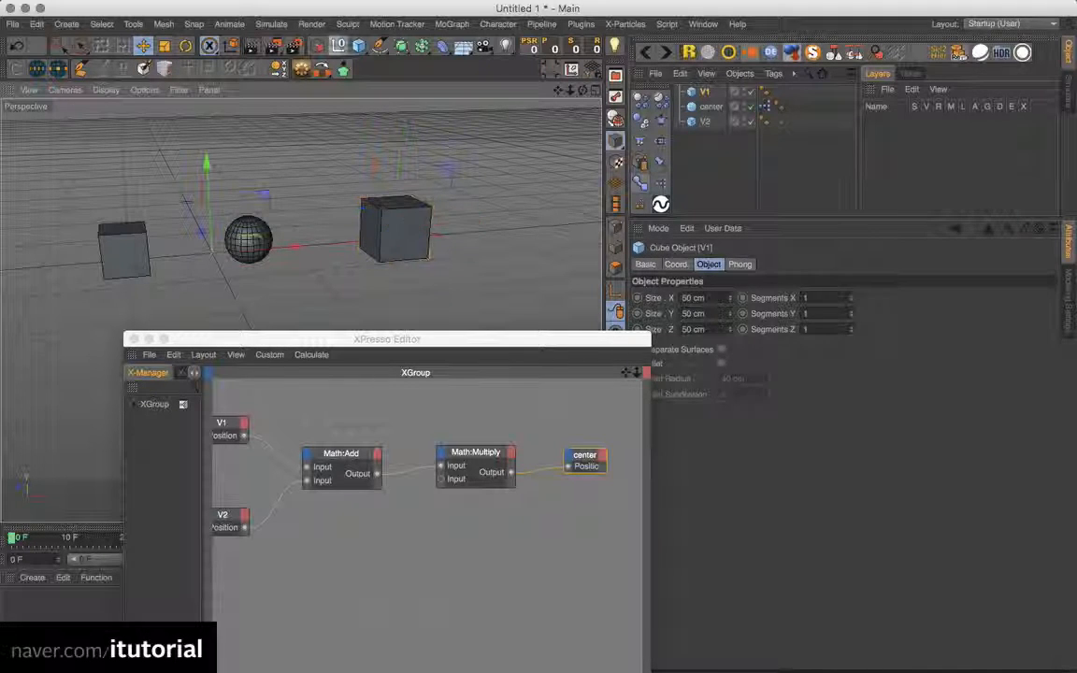
{"action": "left_click", "coordinate": [339, 45]}
{"action": "left_click_drag", "start_coordinate": [280, 299], "coordinate": [497, 243]}
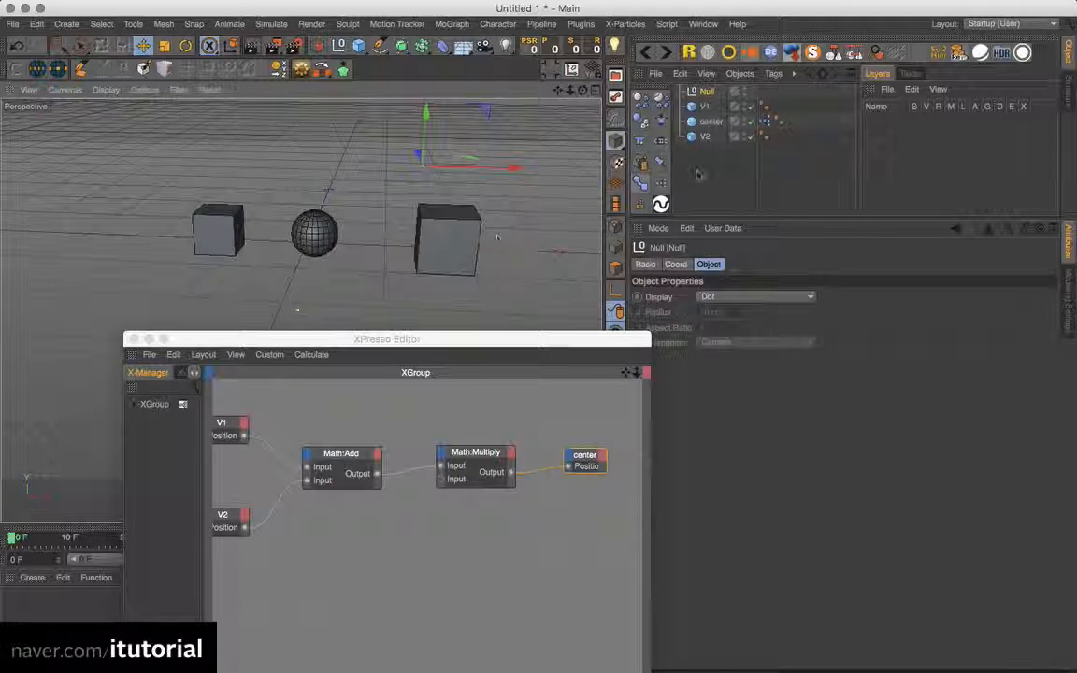
Make V1 a child of the null and move the cube to test how the center sphere reacts
{"action": "mouse_move", "coordinate": [708, 107]}
{"action": "left_mouse_down"}
{"action": "mouse_move", "coordinate": [722, 92]}
{"action": "mouse_move", "coordinate": [708, 94]}
{"action": "left_mouse_up"}
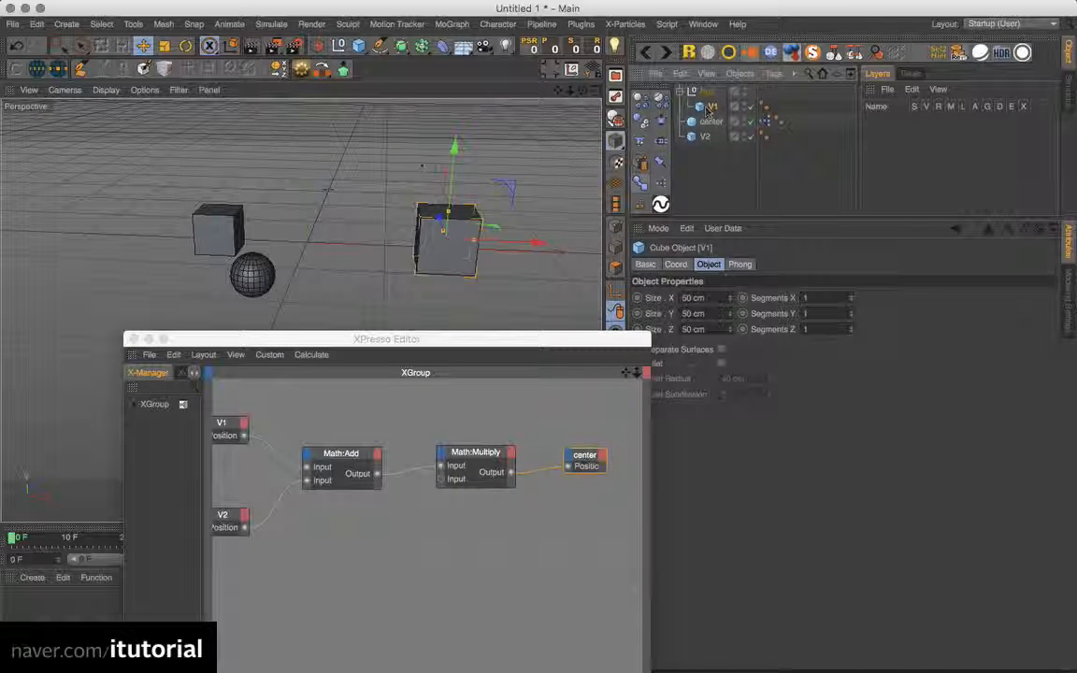
{"action": "left_click_drag", "start_coordinate": [234, 252], "coordinate": [296, 307]}
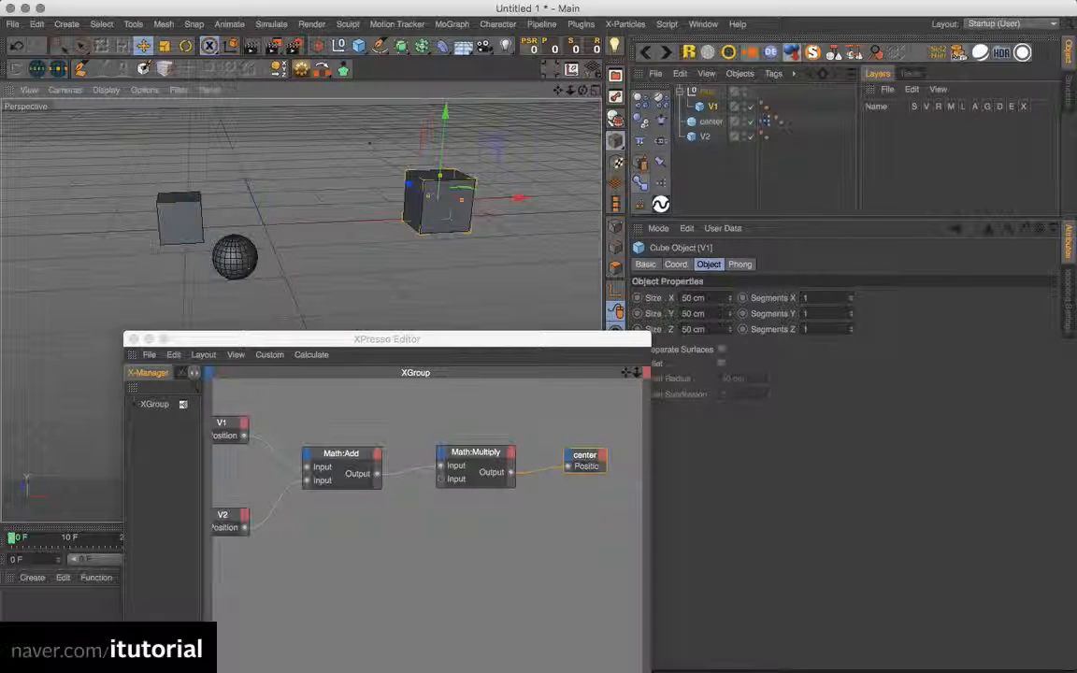
{"action": "mouse_move", "coordinate": [481, 160]}
{"action": "left_mouse_down"}
{"action": "mouse_move", "coordinate": [416, 178]}
{"action": "mouse_move", "coordinate": [466, 167]}
{"action": "left_mouse_up"}
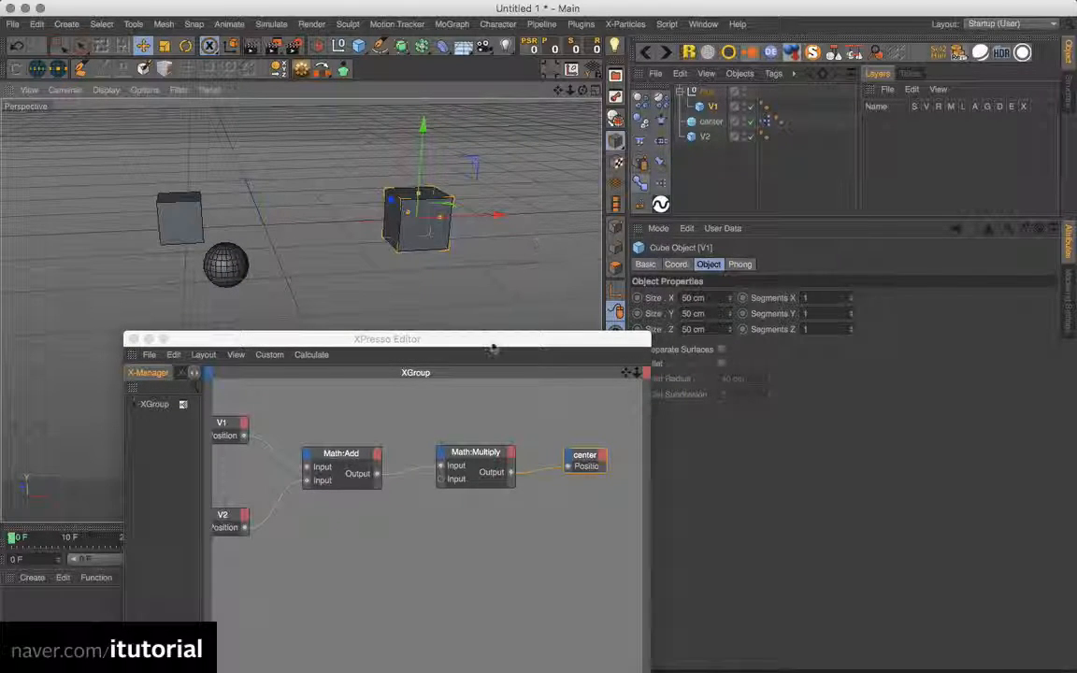
Rearrange the XPresso nodes so V1 and V2 are fully in view and center sits closer to Math:Multiply
{"action": "left_click_drag", "start_coordinate": [487, 340], "coordinate": [566, 250]}
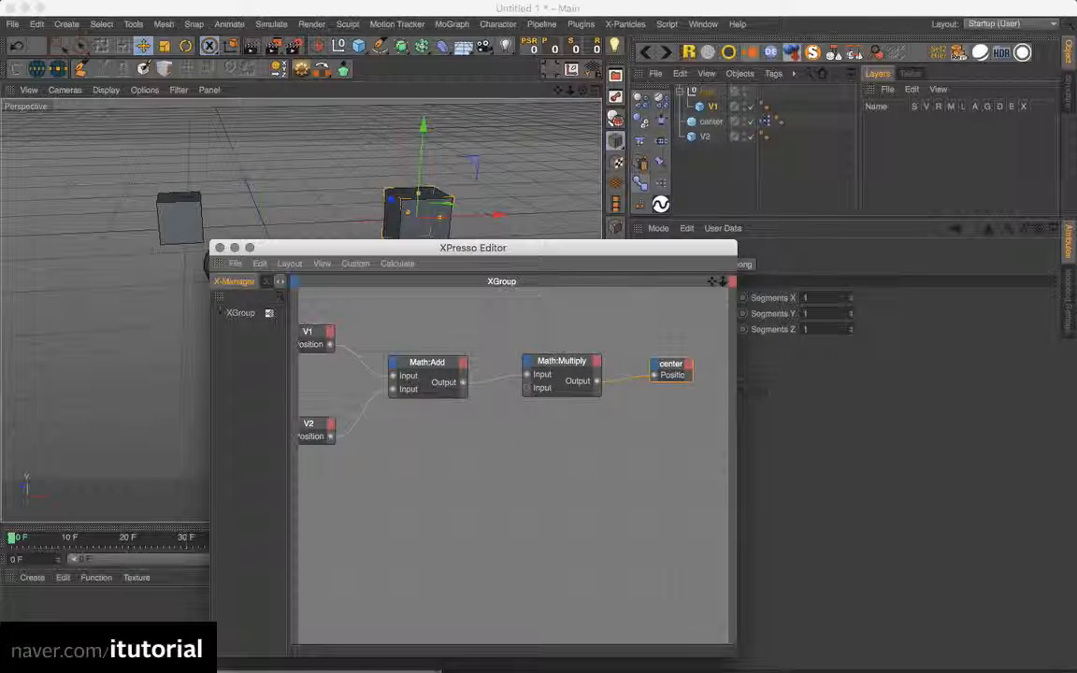
{"action": "left_click_drag", "start_coordinate": [290, 295], "coordinate": [701, 439]}
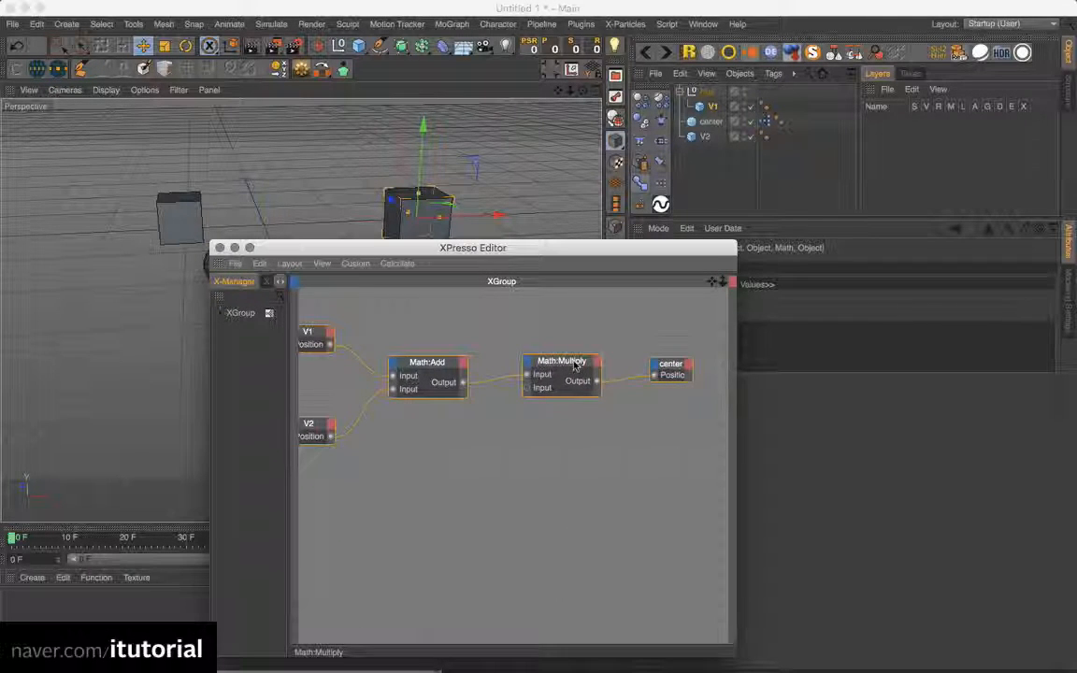
{"action": "left_click_drag", "start_coordinate": [575, 365], "coordinate": [553, 356]}
{"action": "left_click", "coordinate": [485, 433]}
{"action": "left_click_drag", "start_coordinate": [691, 365], "coordinate": [634, 364]}
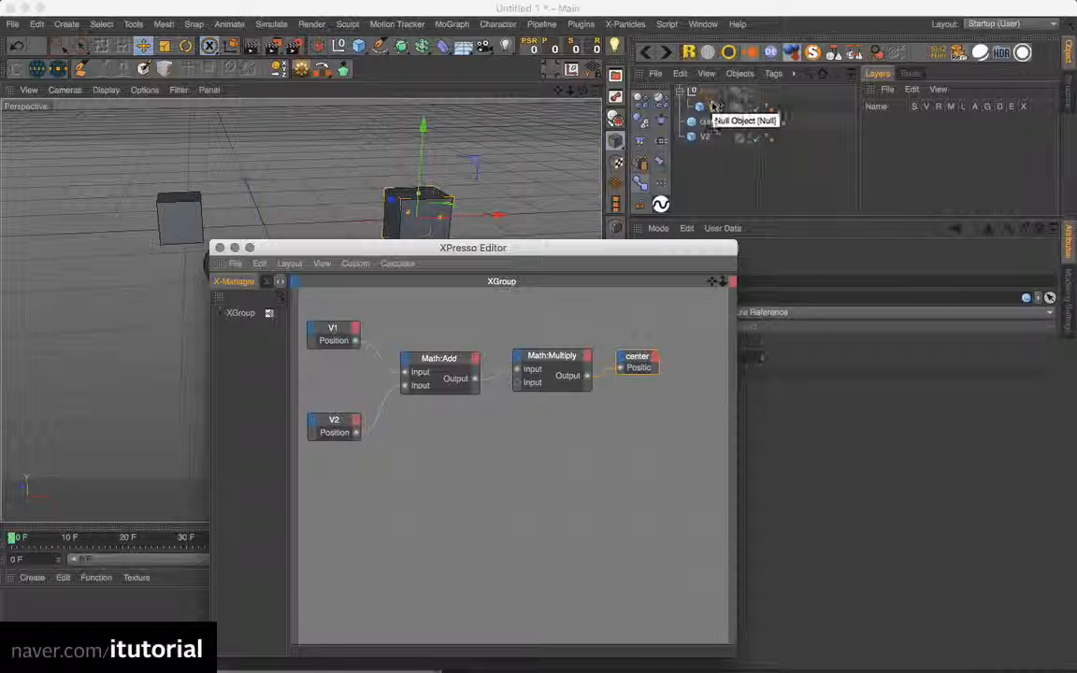
Add a Global Position output to the V1 node and connect it to the first input of Math:Add
{"action": "left_click_drag", "start_coordinate": [713, 105], "coordinate": [712, 108]}
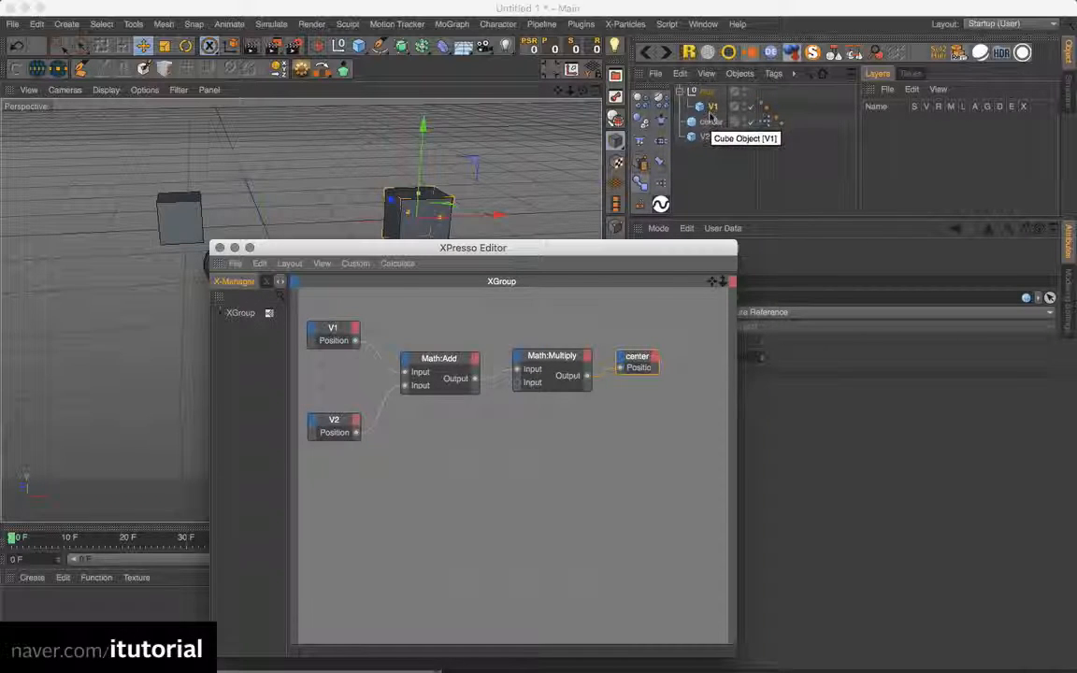
{"action": "left_click", "coordinate": [355, 338]}
{"action": "mouse_move", "coordinate": [402, 354]}
{"action": "mouse_move", "coordinate": [505, 416]}
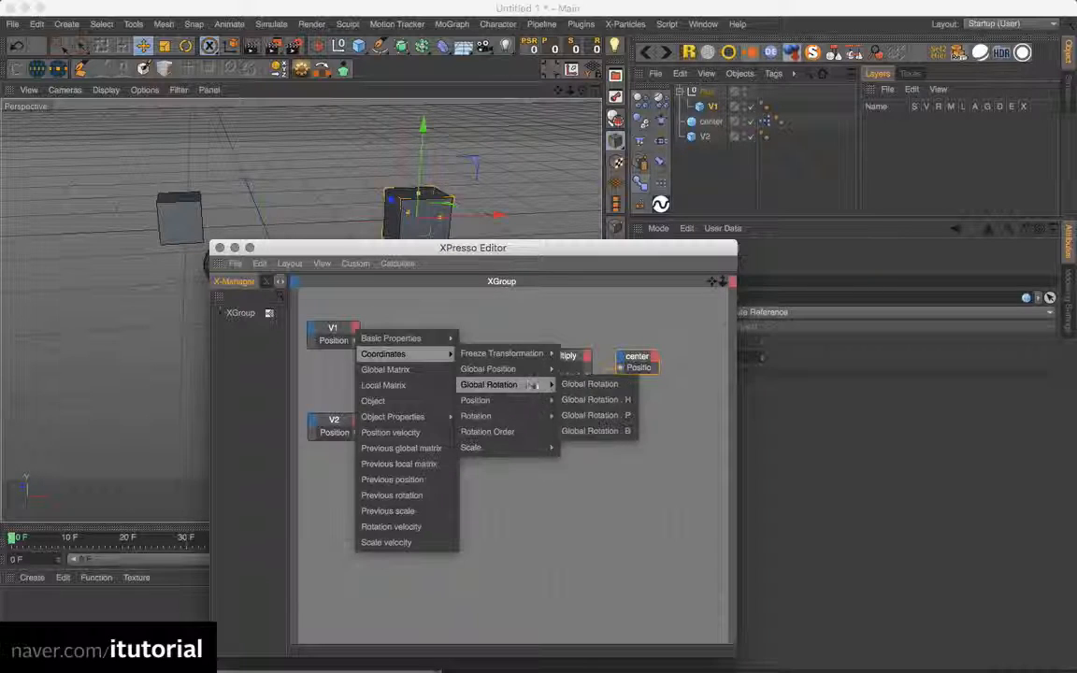
{"action": "mouse_move", "coordinate": [515, 378]}
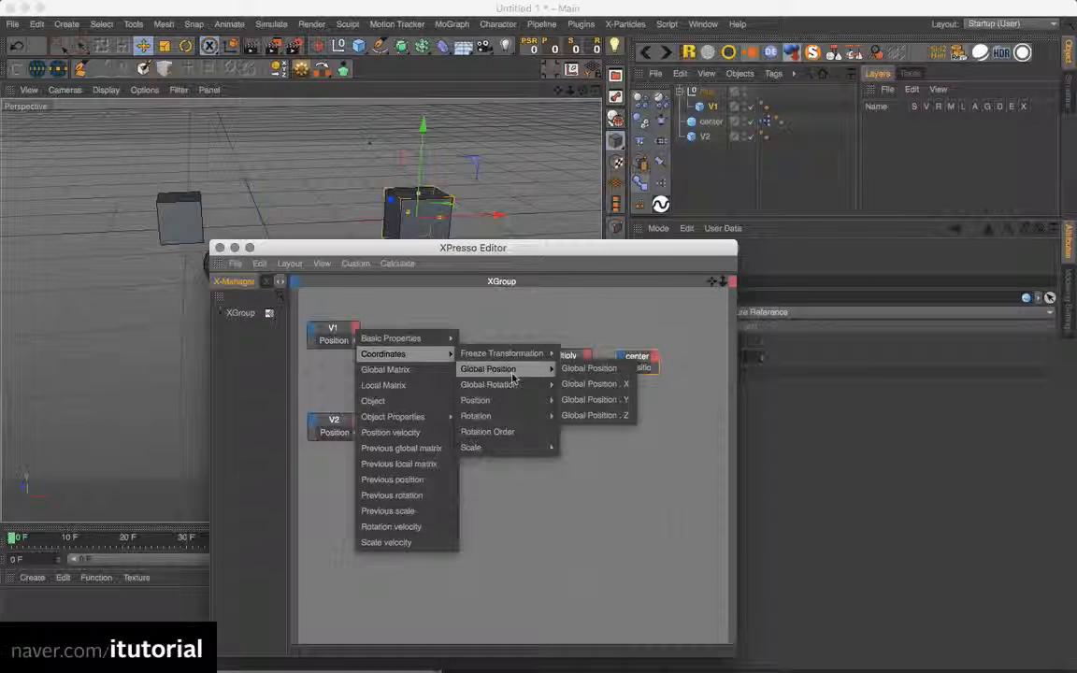
{"action": "left_click", "coordinate": [589, 368]}
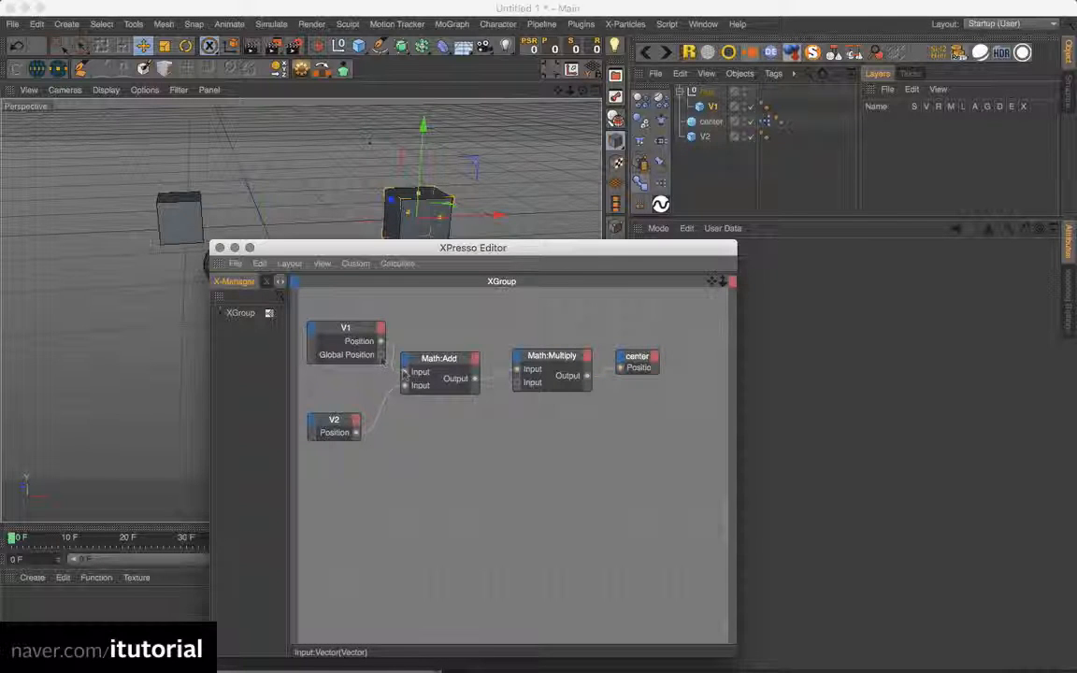
{"action": "left_click_drag", "start_coordinate": [381, 356], "coordinate": [405, 372]}
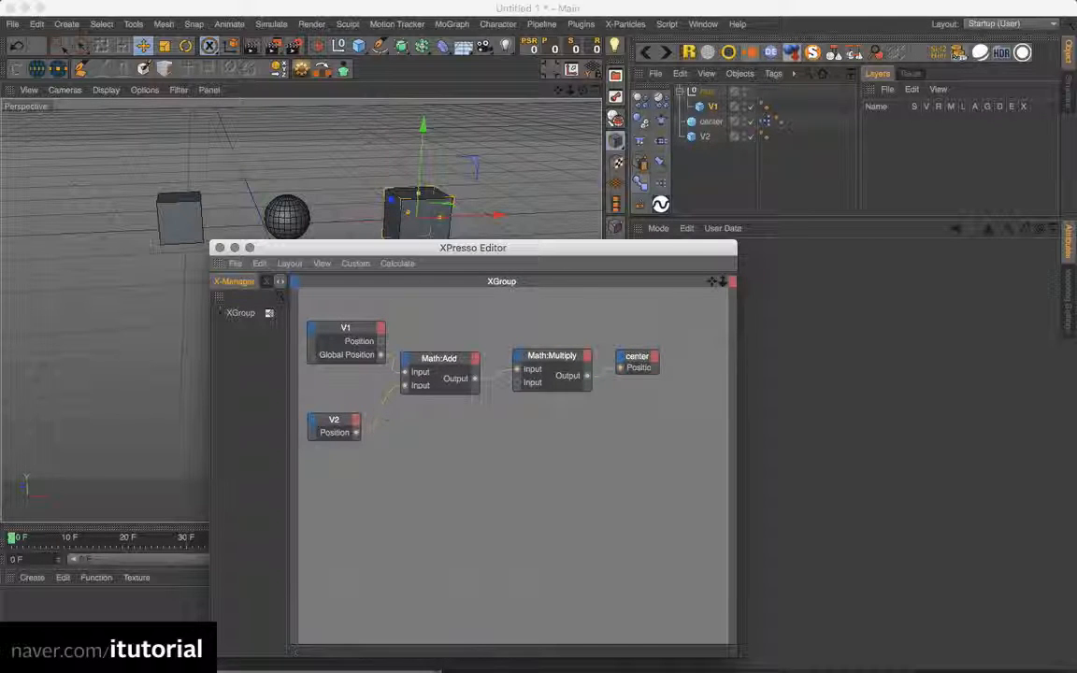
Uncover the viewport and move V1 and its parent null to test whether the center sphere stays midway
{"action": "left_click_drag", "start_coordinate": [409, 248], "coordinate": [376, 319]}
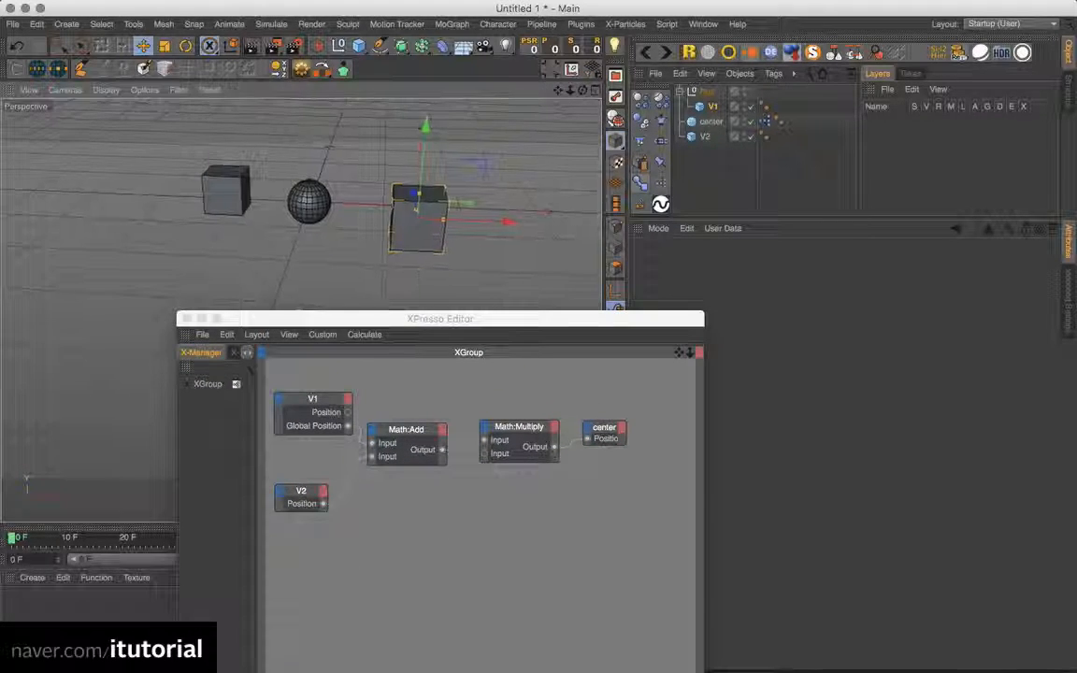
{"action": "left_click_drag", "start_coordinate": [480, 163], "coordinate": [320, 243]}
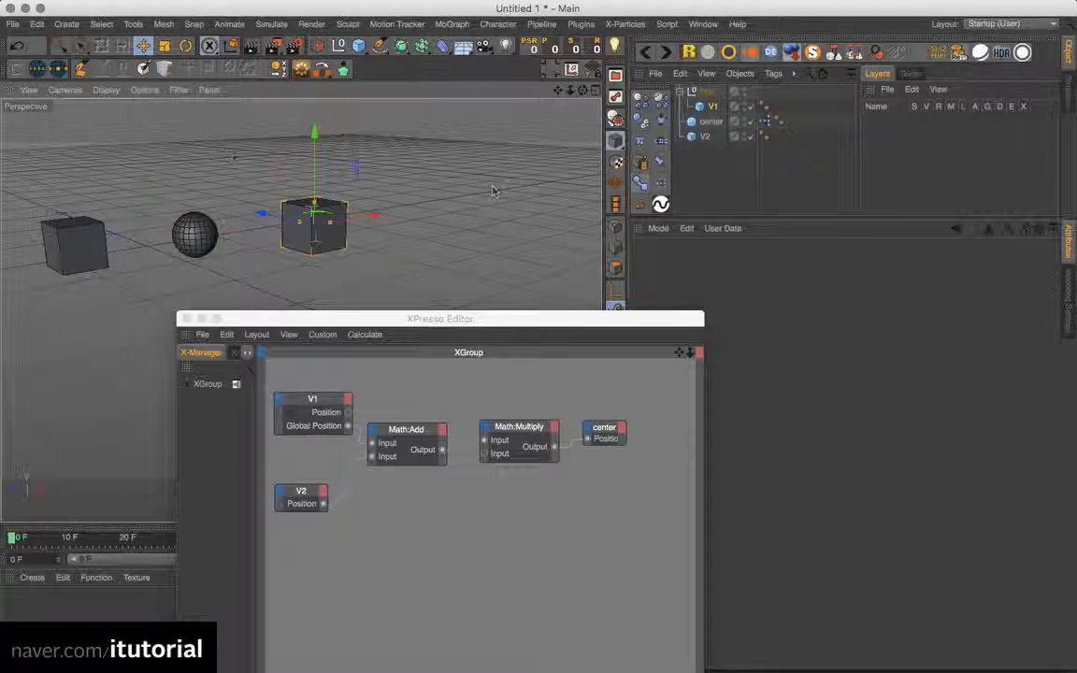
{"action": "left_click", "coordinate": [707, 90]}
{"action": "left_click_drag", "start_coordinate": [242, 201], "coordinate": [190, 246]}
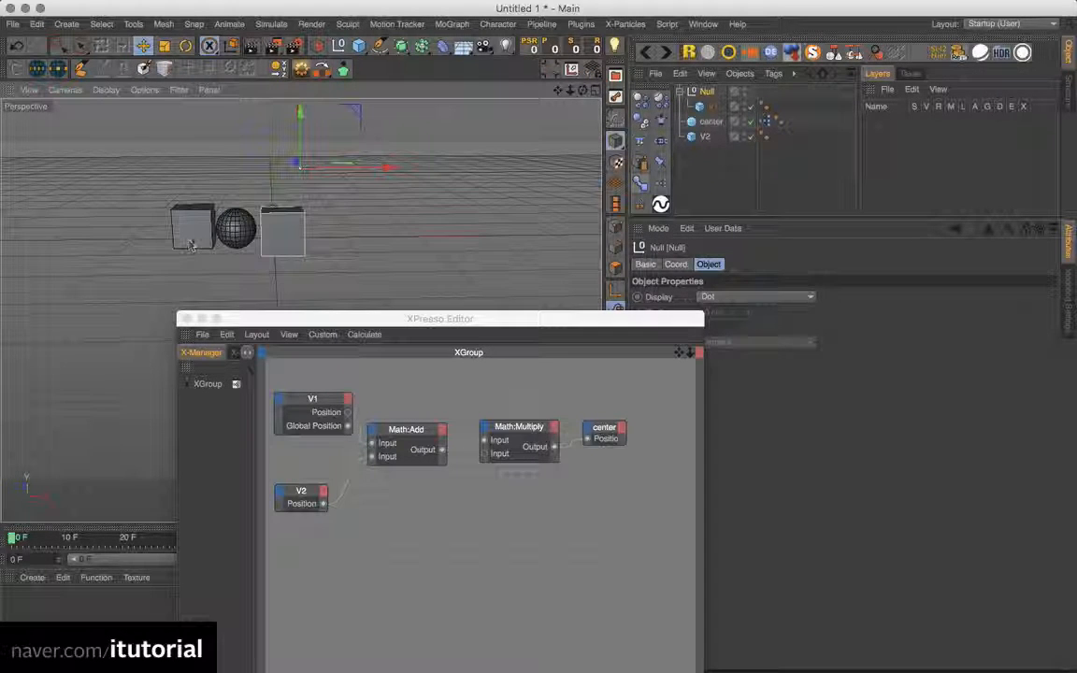
{"action": "left_click_drag", "start_coordinate": [301, 117], "coordinate": [339, 150]}
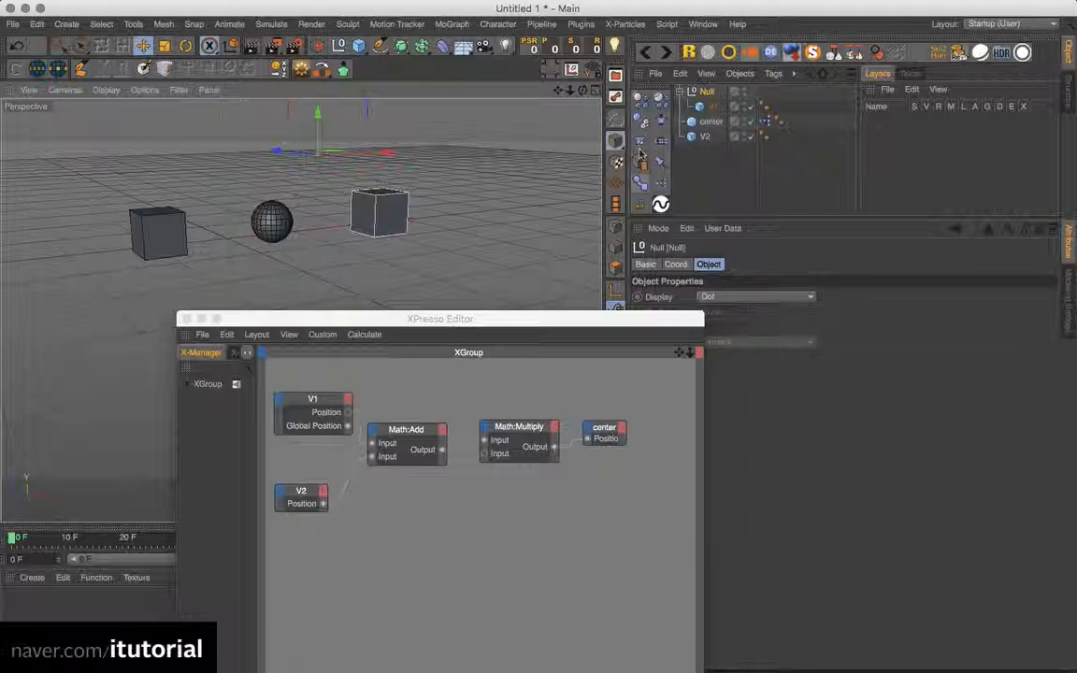
Move the V2 node up closer beneath V1 in the XPresso graph, then switch to After Effects
{"action": "left_click_drag", "start_coordinate": [505, 322], "coordinate": [550, 170]}
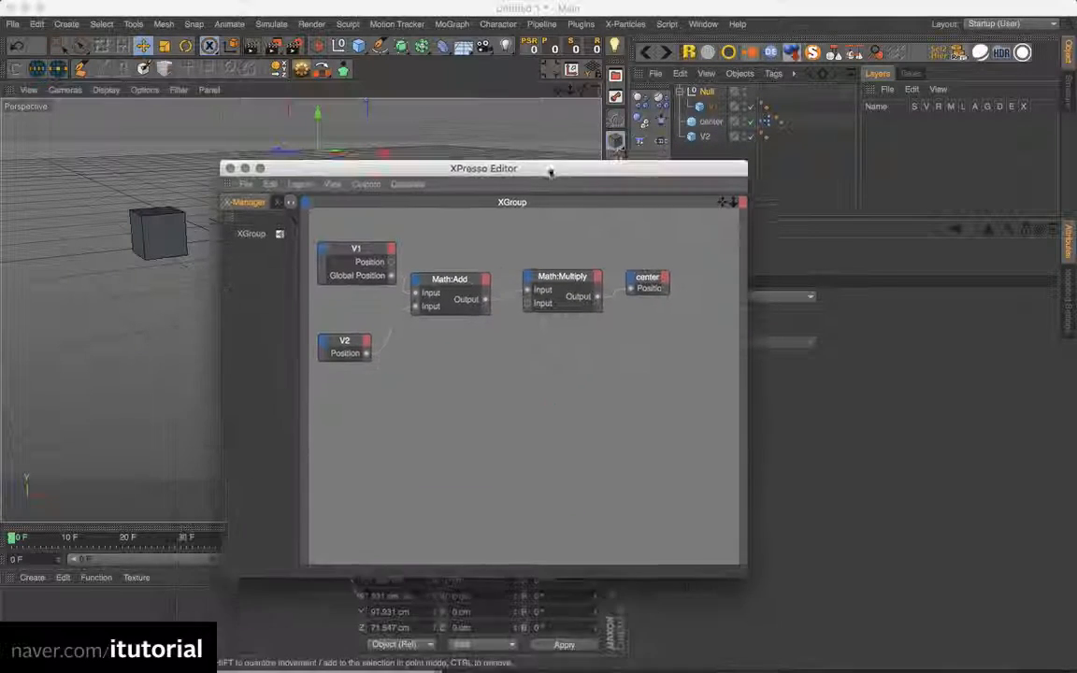
{"action": "left_click_drag", "start_coordinate": [351, 351], "coordinate": [360, 321]}
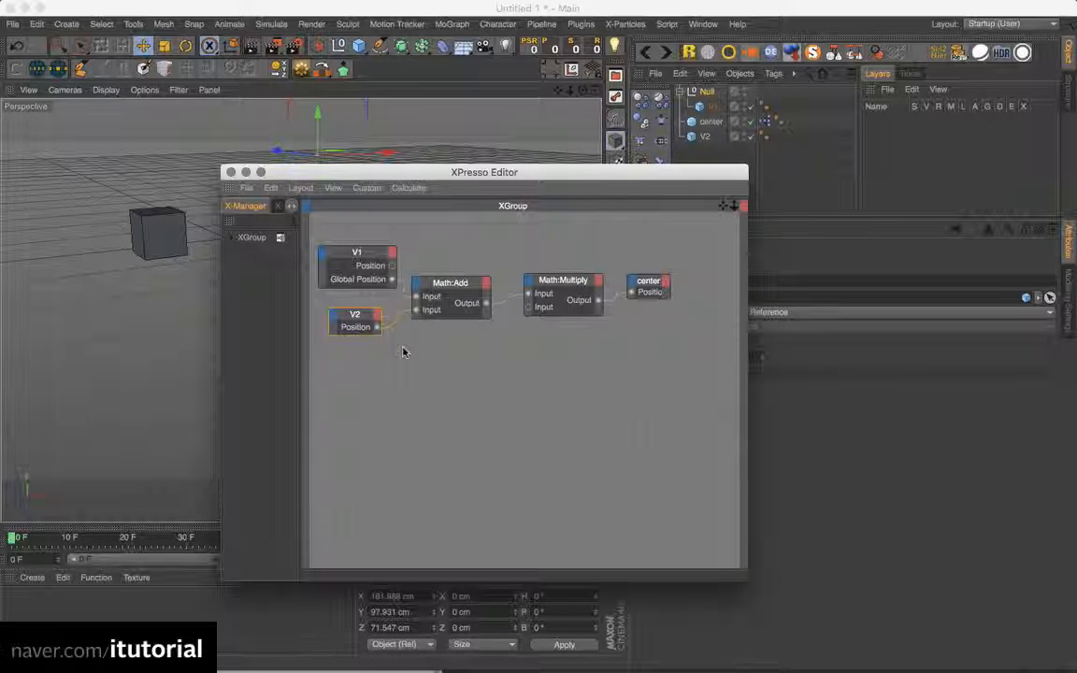
{"action": "key", "text": "super+Tab"}
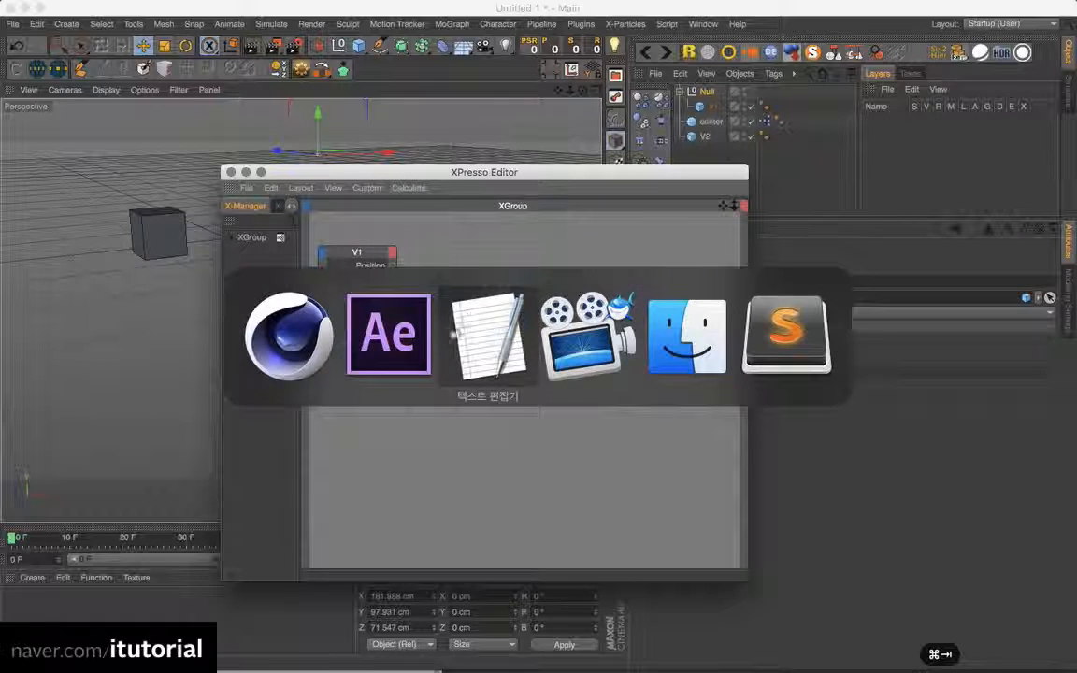
{"action": "left_click", "coordinate": [428, 350]}
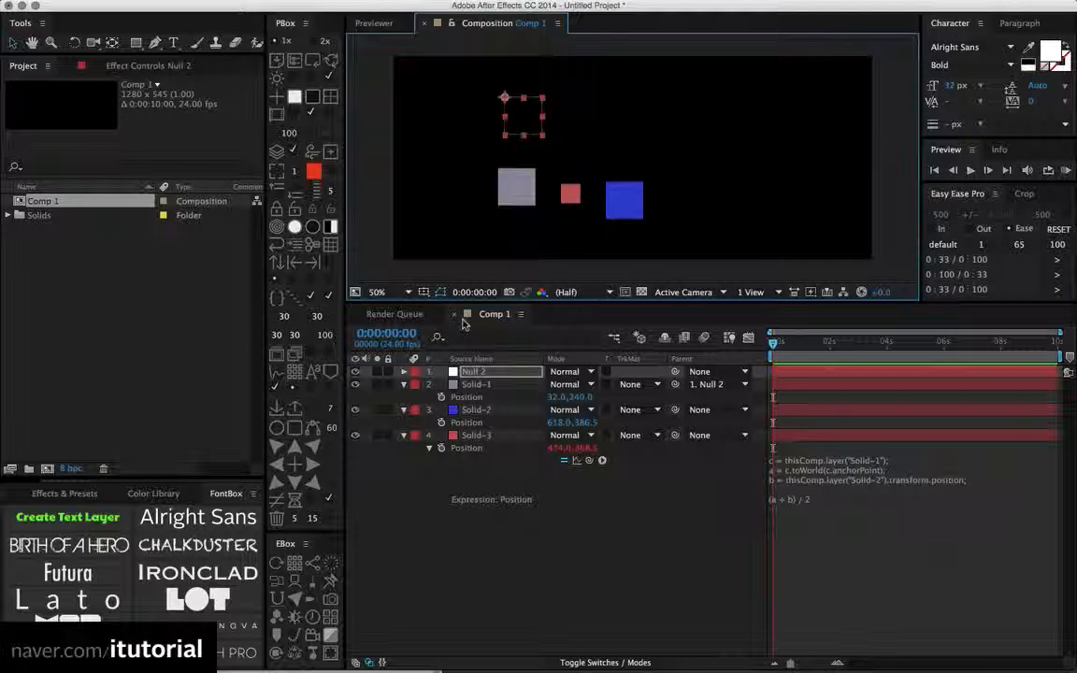
Switch to Cinema 4D and move all five XPresso nodes together slightly lower in the graph
{"action": "key", "text": "super+Tab"}
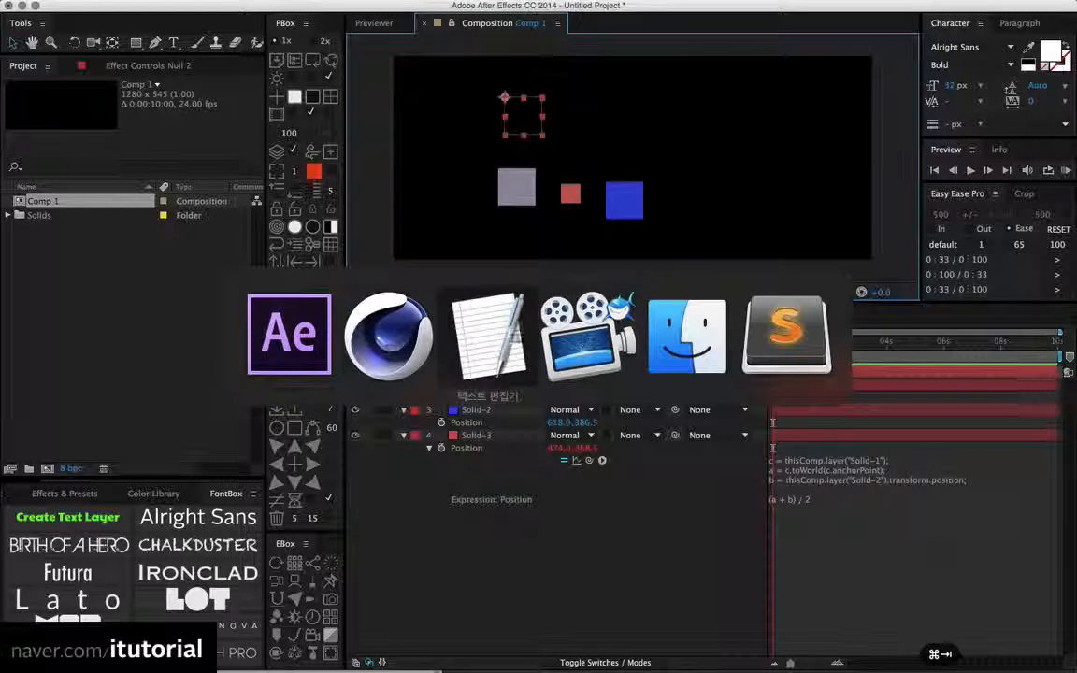
{"action": "left_click", "coordinate": [402, 338]}
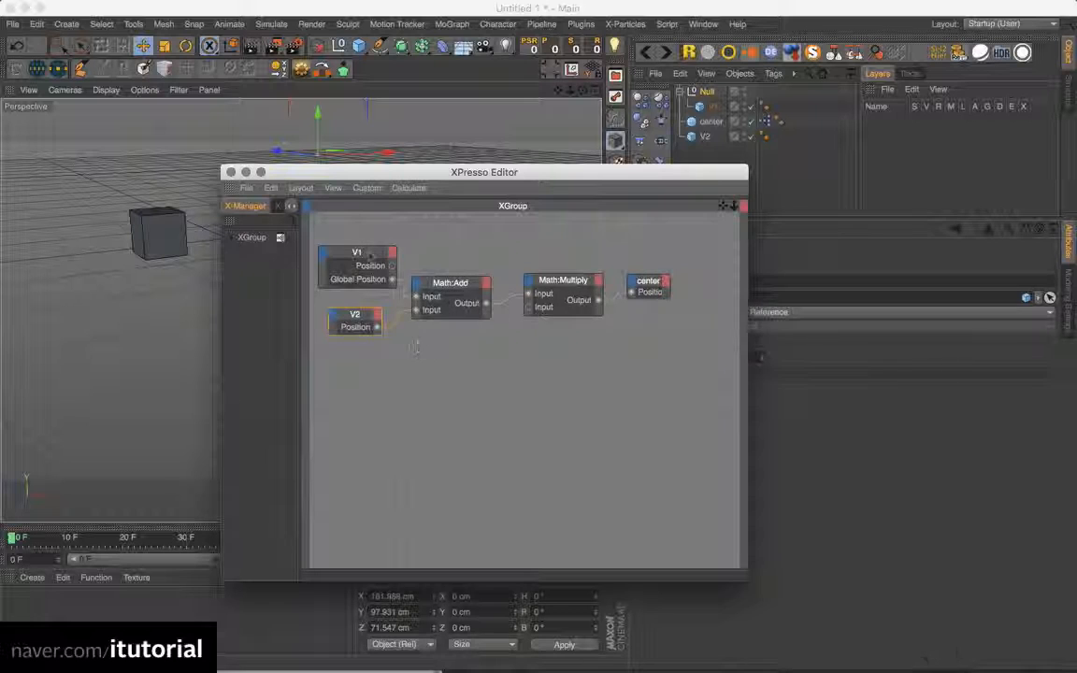
{"action": "left_click_drag", "start_coordinate": [355, 232], "coordinate": [657, 377]}
{"action": "left_click_drag", "start_coordinate": [451, 283], "coordinate": [472, 328]}
Move the XPresso Editor off the objects in the viewport, then close the editor
{"action": "left_click_drag", "start_coordinate": [587, 174], "coordinate": [576, 215]}
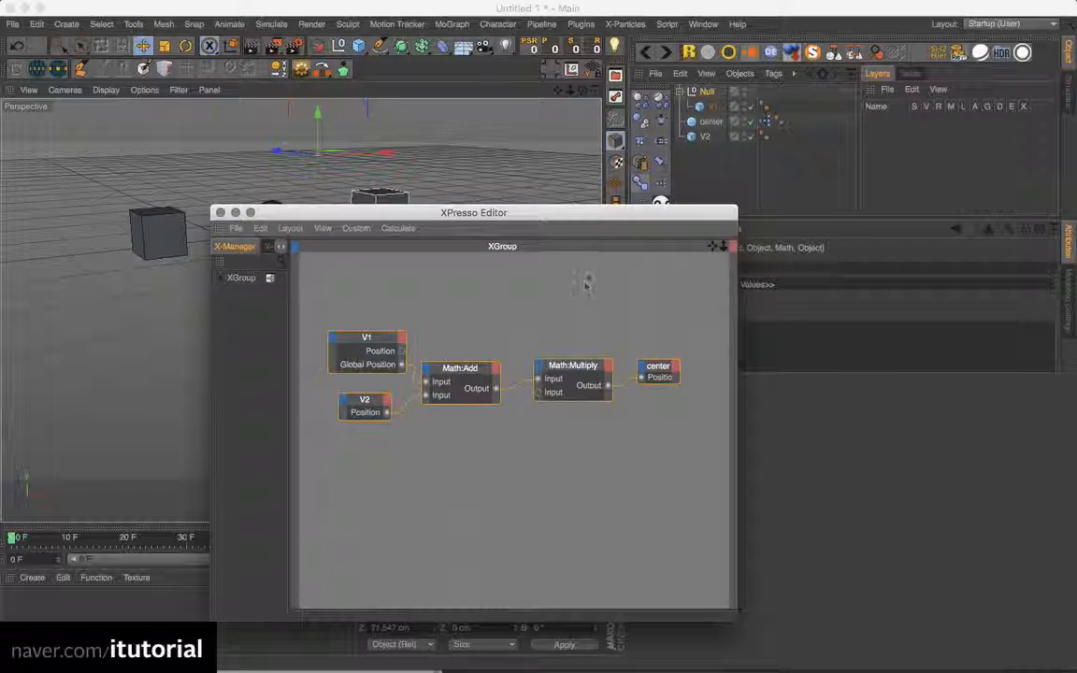
{"action": "left_click_drag", "start_coordinate": [359, 301], "coordinate": [593, 405]}
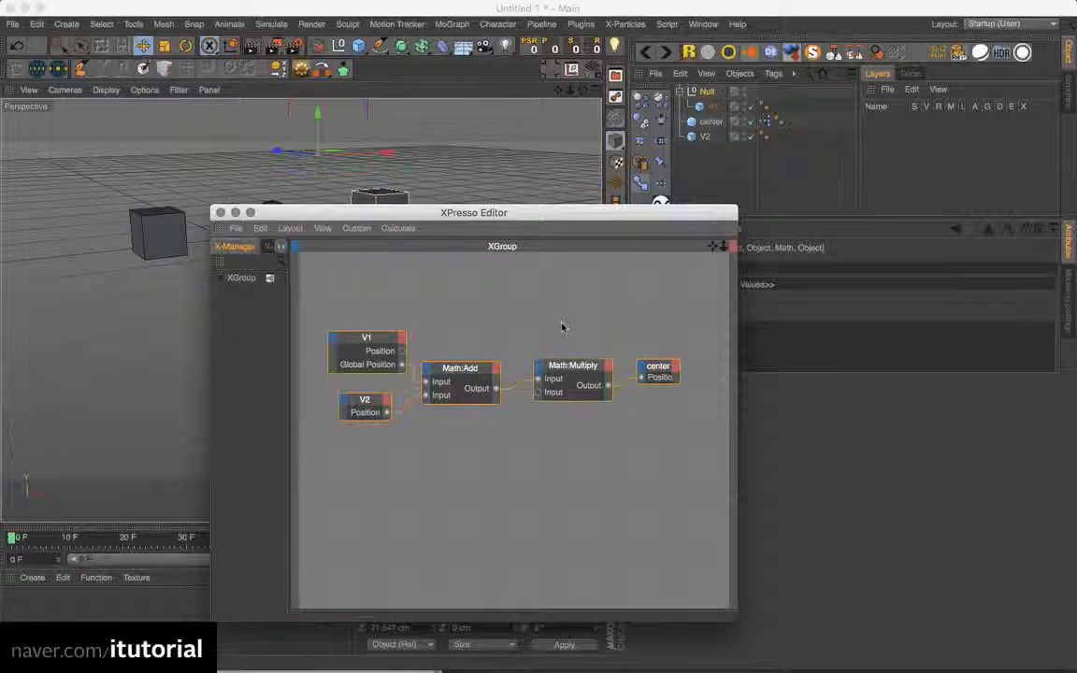
{"action": "left_click_drag", "start_coordinate": [598, 214], "coordinate": [550, 280]}
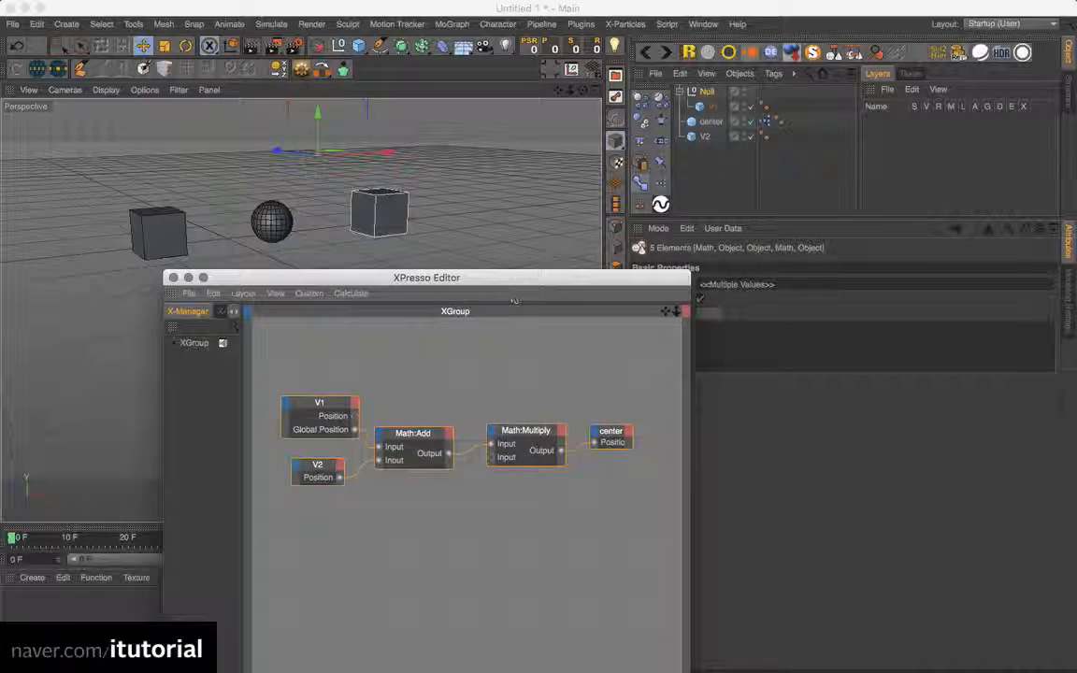
{"action": "scroll", "coordinate": [412, 234], "scroll_direction": "up", "scroll_amount": 3}
{"action": "scroll", "coordinate": [412, 233], "scroll_direction": "down", "scroll_amount": 2}
{"action": "left_click_drag", "start_coordinate": [412, 278], "coordinate": [420, 304]}
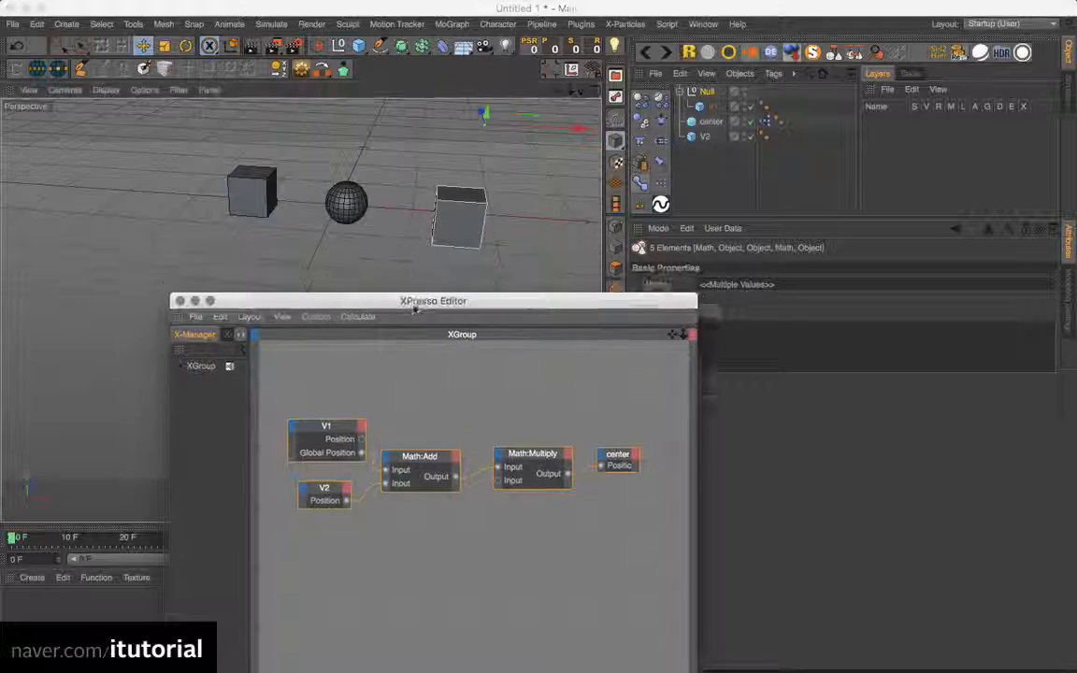
{"action": "left_click", "coordinate": [182, 304]}
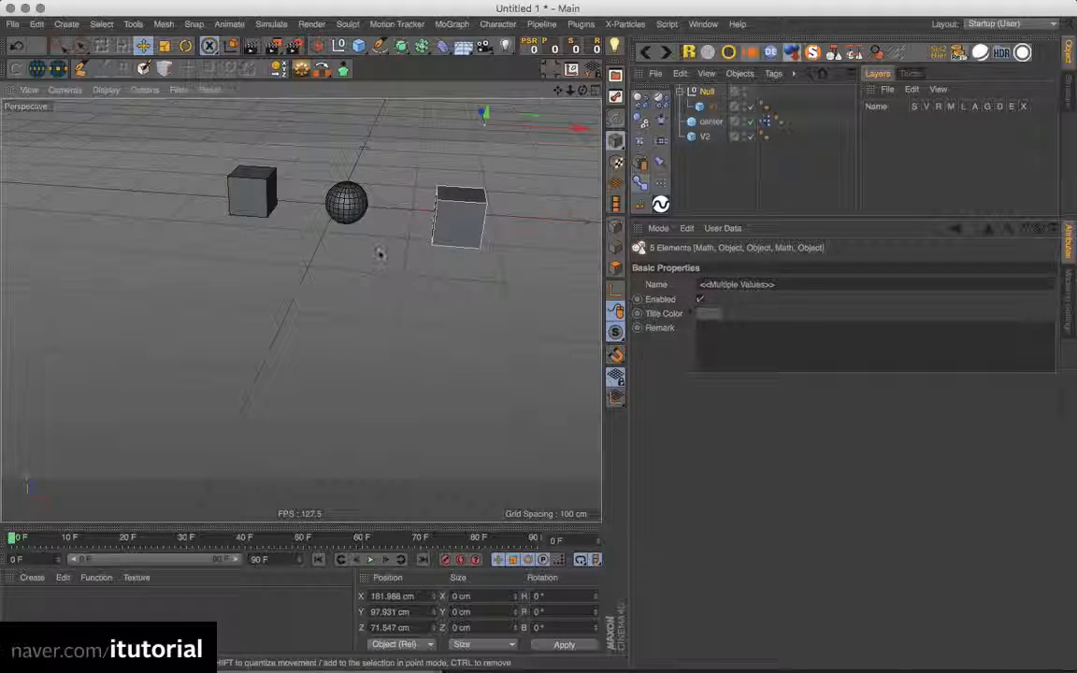
Select the V1 cube and raise it along Y to about 9.7 cm to test the center sphere's midpoint position
{"action": "left_click_drag", "start_coordinate": [377, 250], "coordinate": [395, 289]}
{"action": "left_click", "coordinate": [395, 290]}
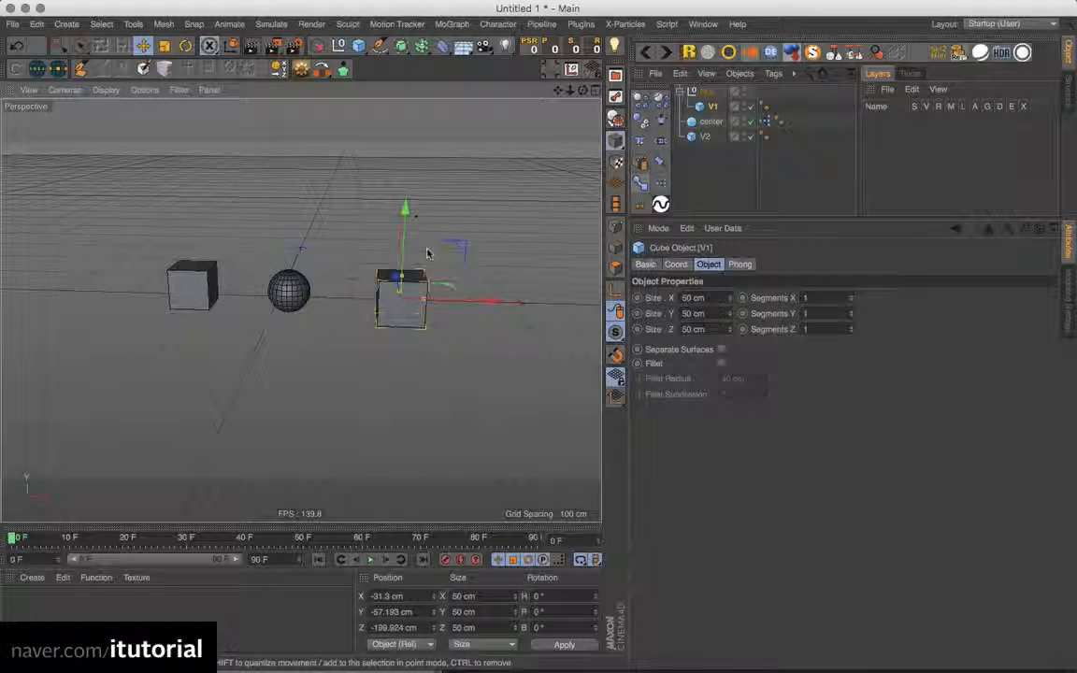
{"action": "left_click_drag", "start_coordinate": [405, 228], "coordinate": [409, 151]}
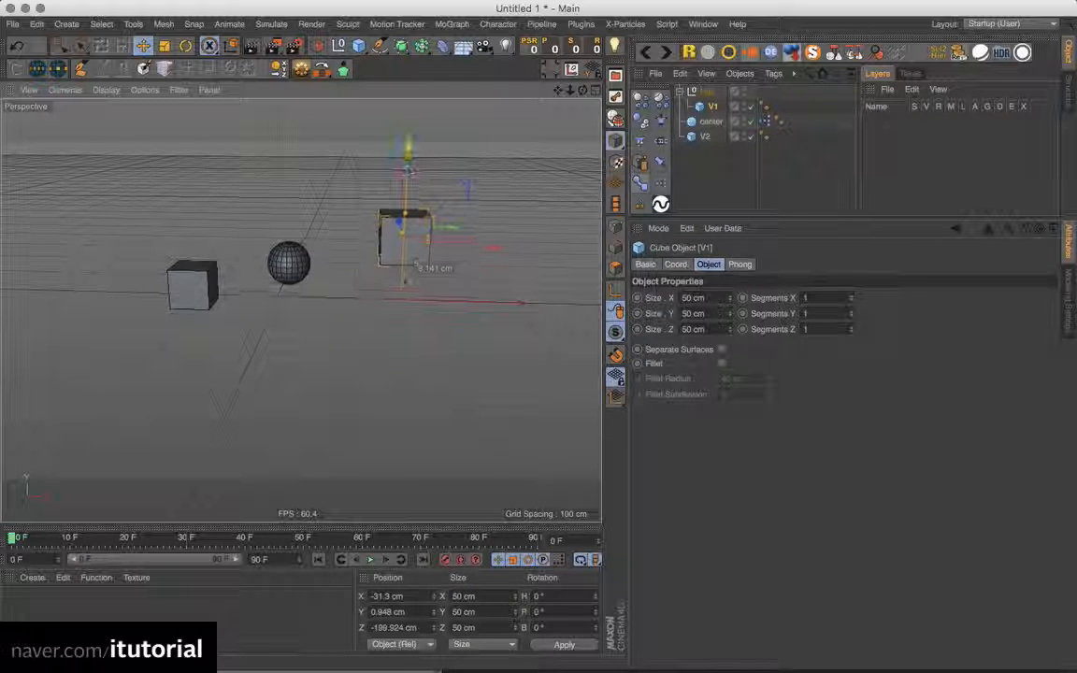
{"action": "left_click_drag", "start_coordinate": [408, 269], "coordinate": [421, 357]}
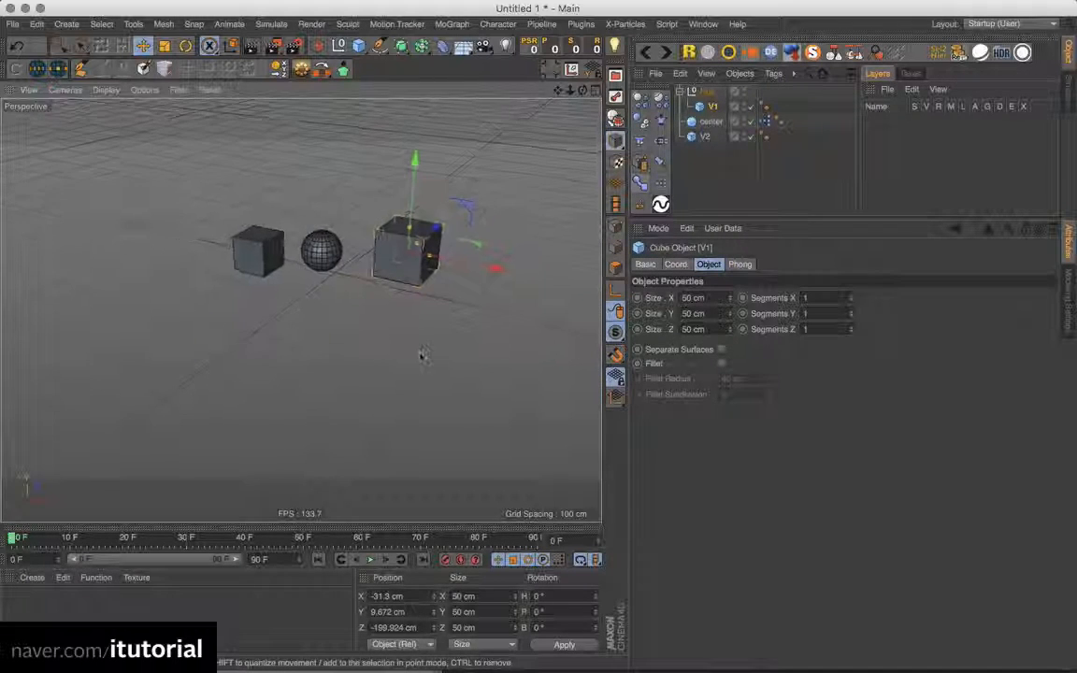